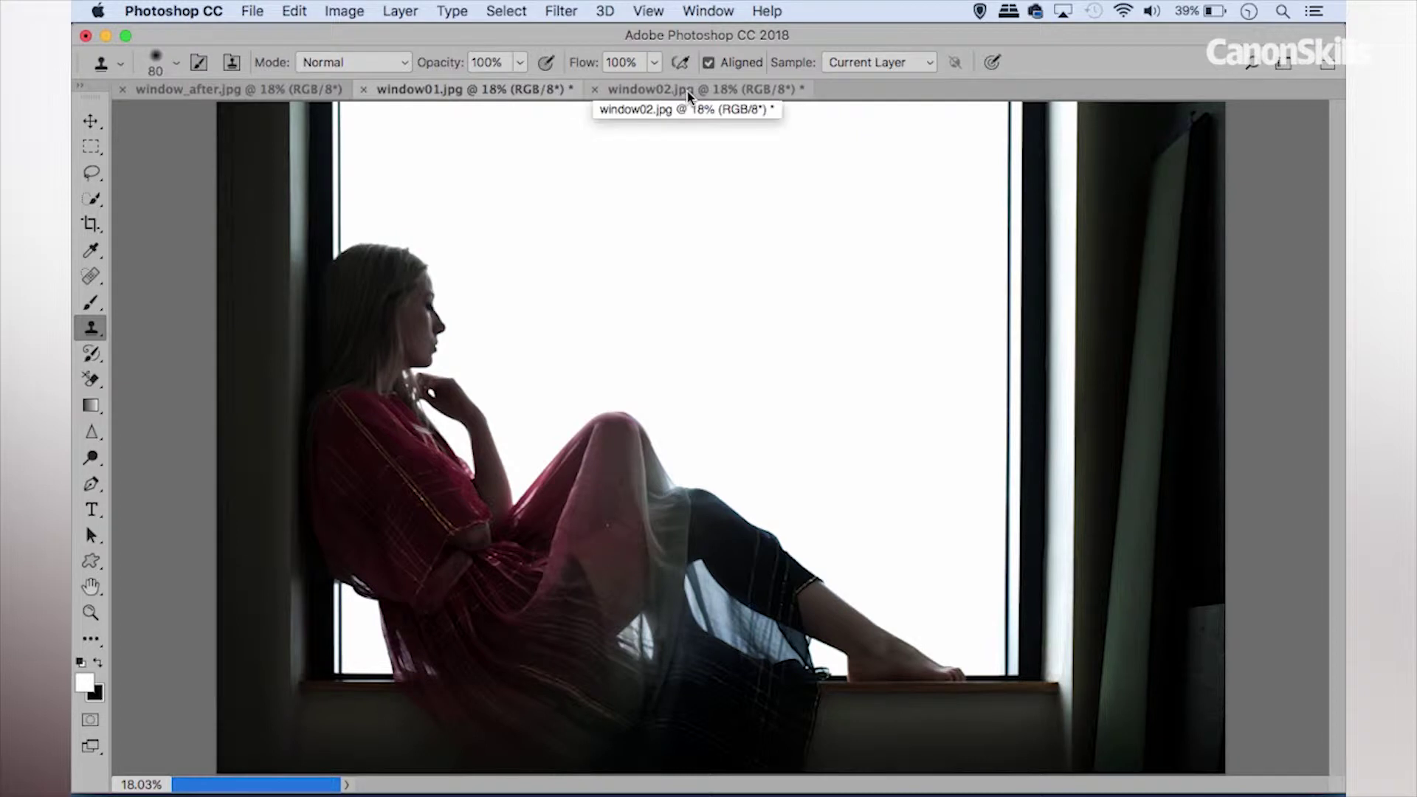
# Compare the window01.jpg portrait, the window02.jpg skyline and the finished composite in window_after.jpg.
pyautogui.click(689, 92)
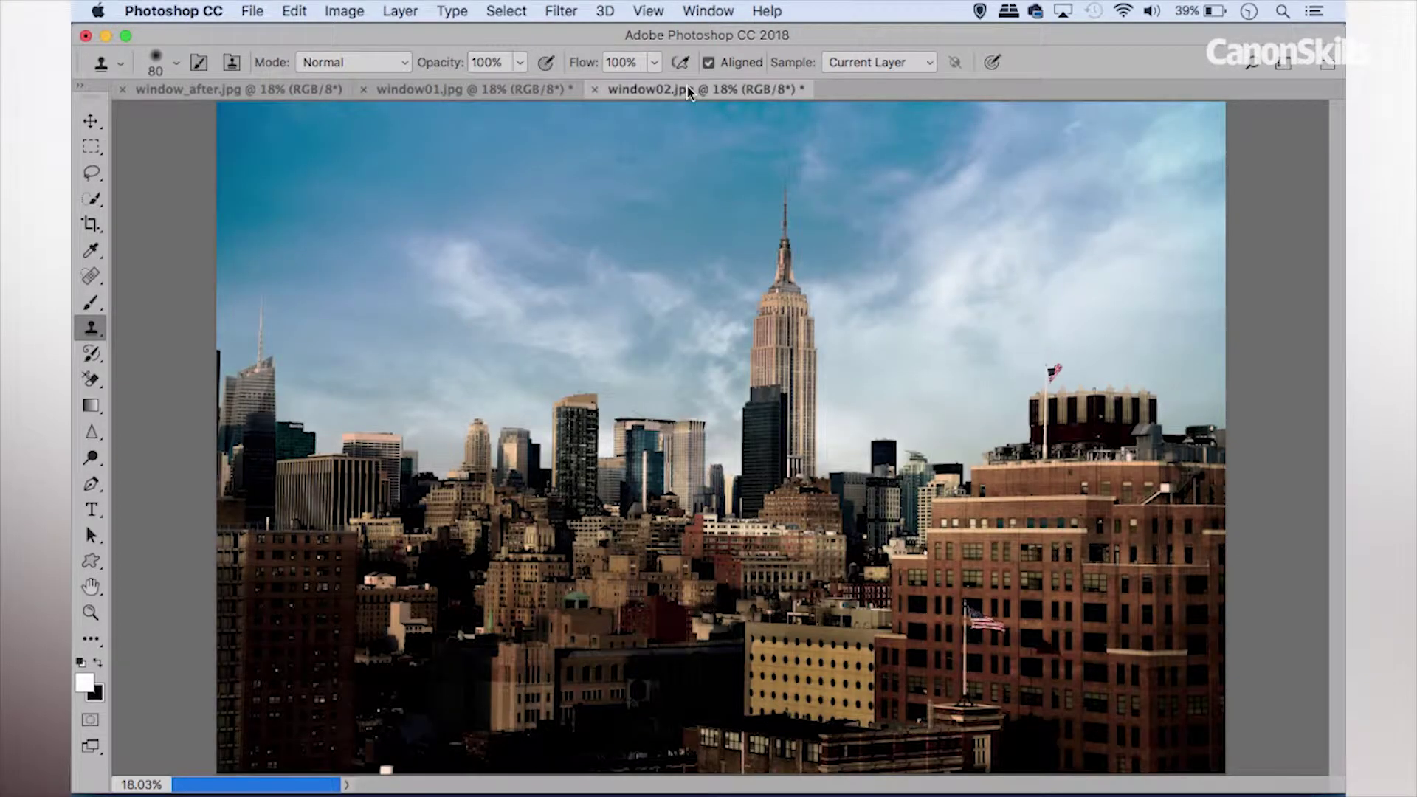
pyautogui.click(485, 89)
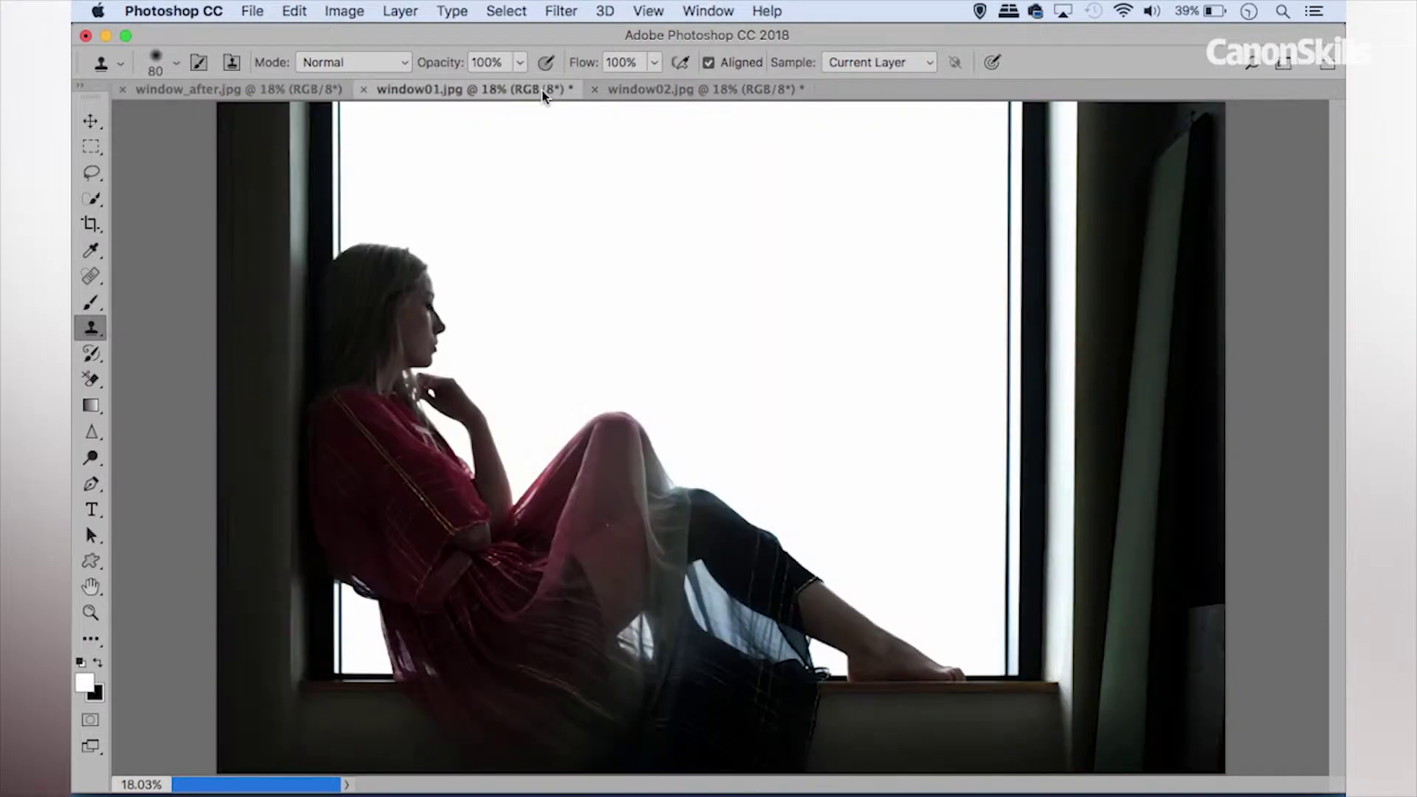
pyautogui.click(687, 94)
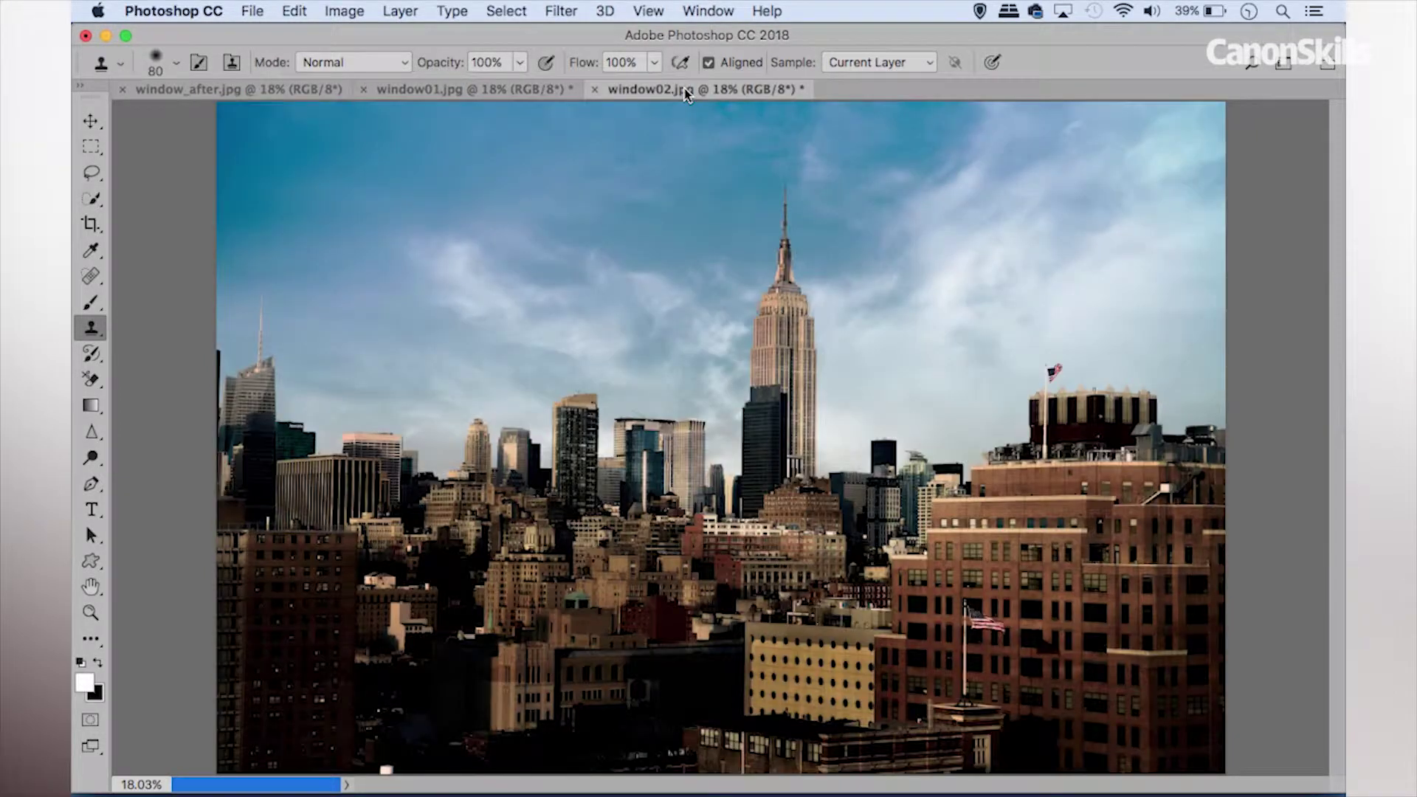
pyautogui.click(193, 93)
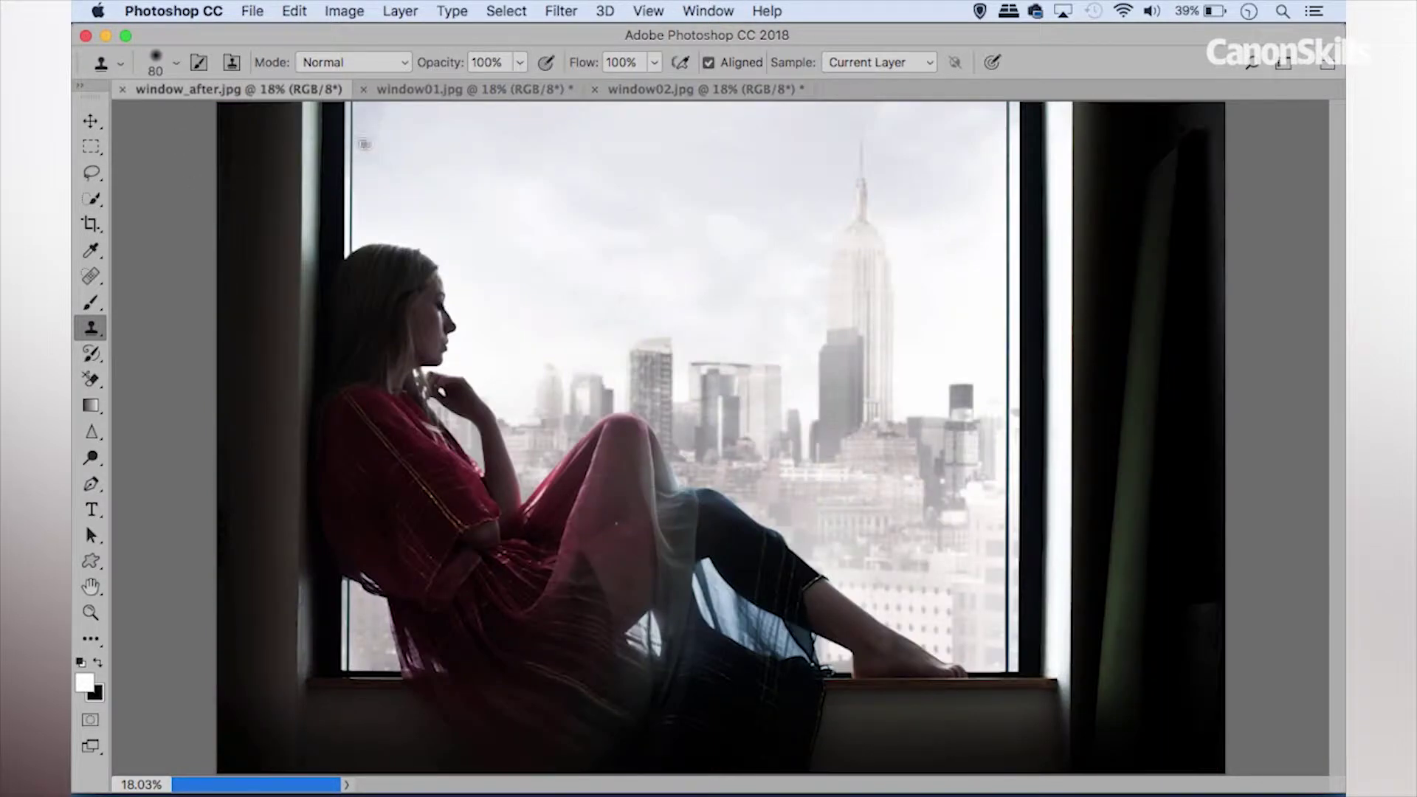
pyautogui.click(490, 92)
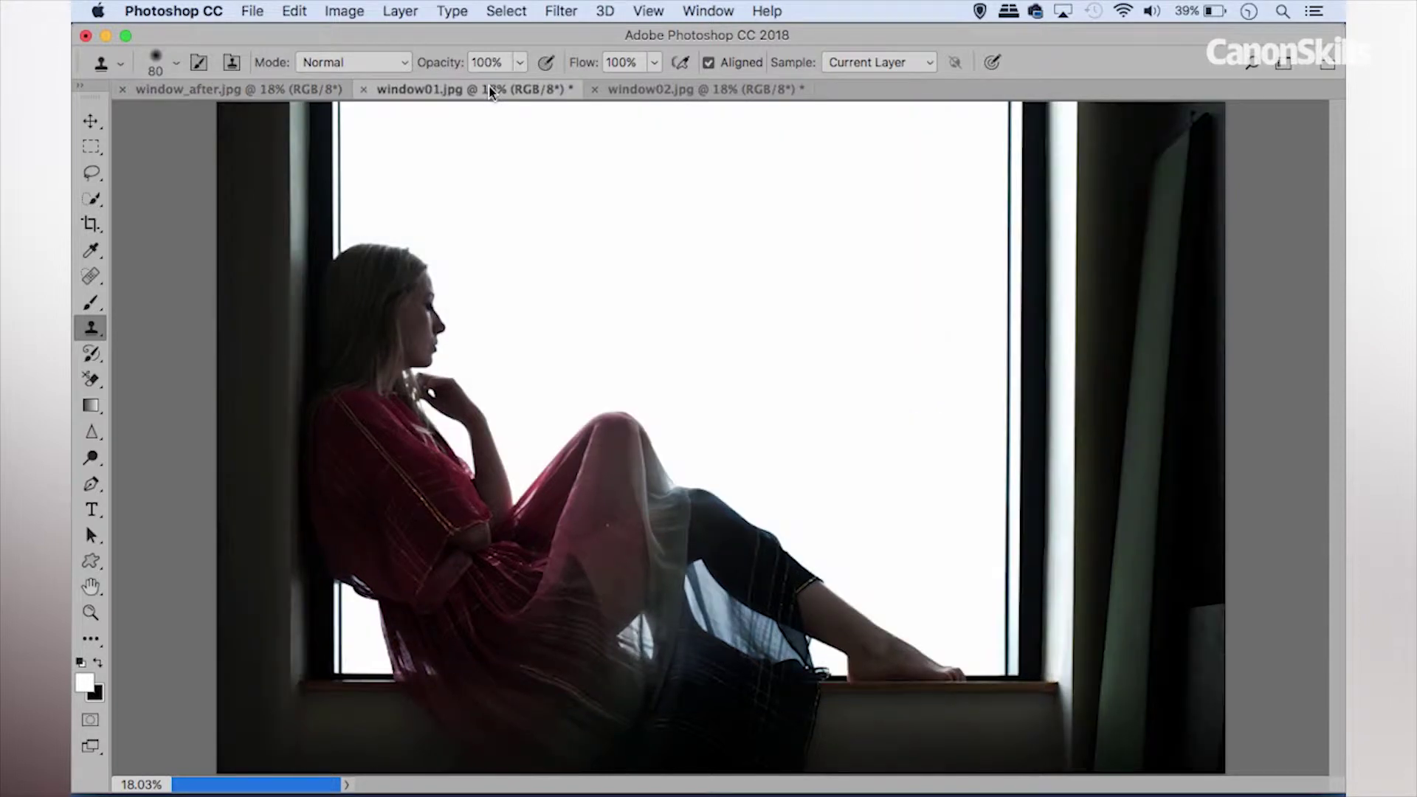
# Copy the city skyline from window02.jpg into window01.jpg as a new layer with the Move tool.
pyautogui.click(89, 121)
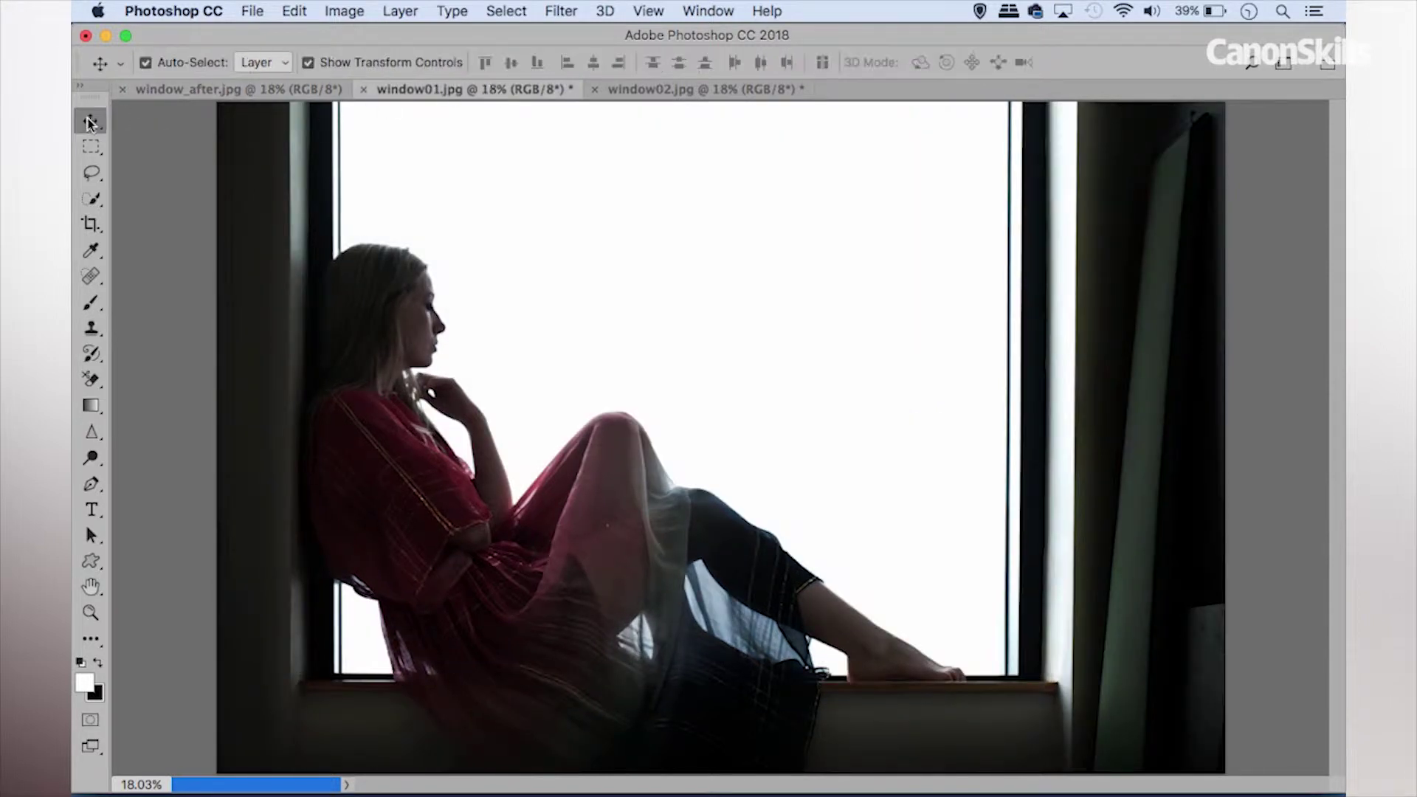
pyautogui.click(727, 91)
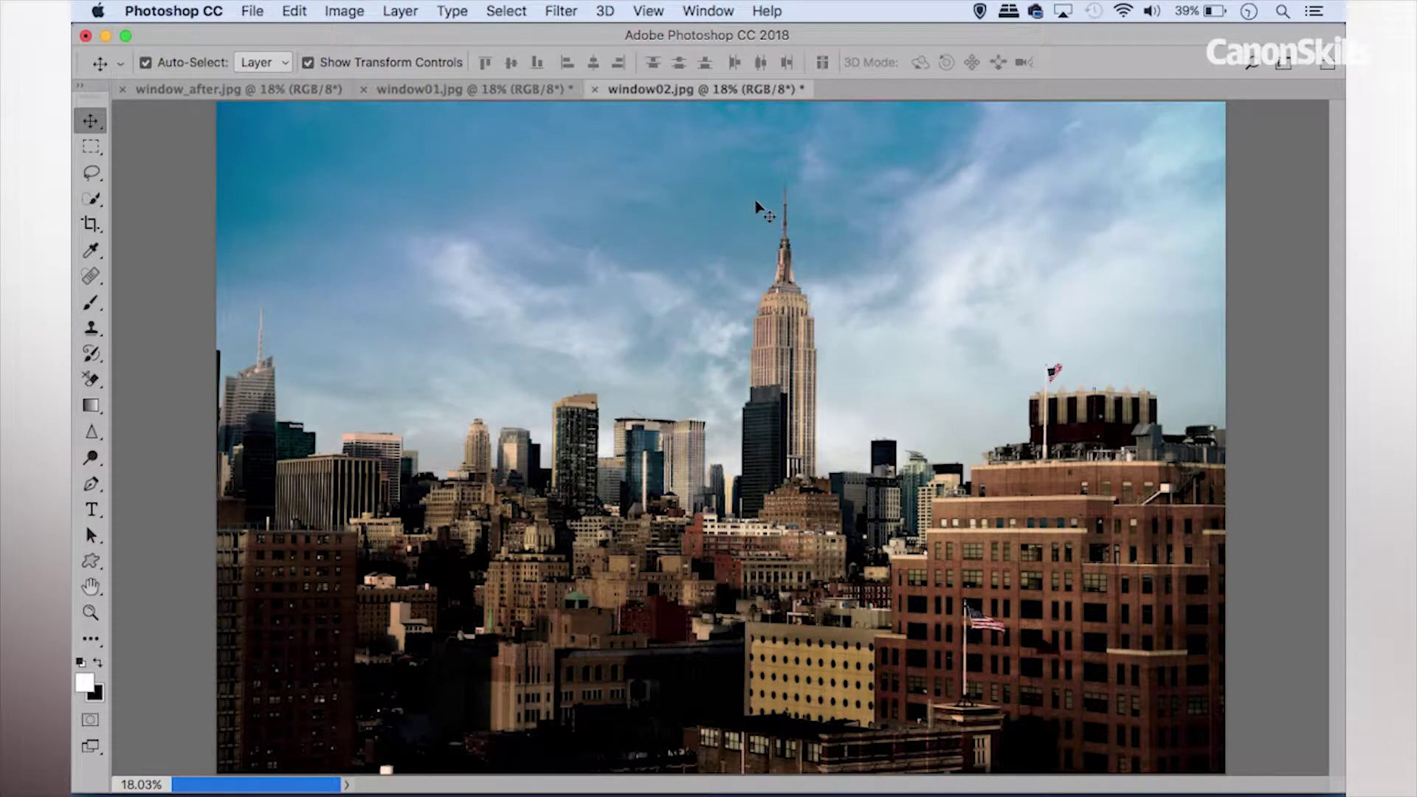
pyautogui.moveTo(636, 197); pyautogui.dragTo(505, 100)
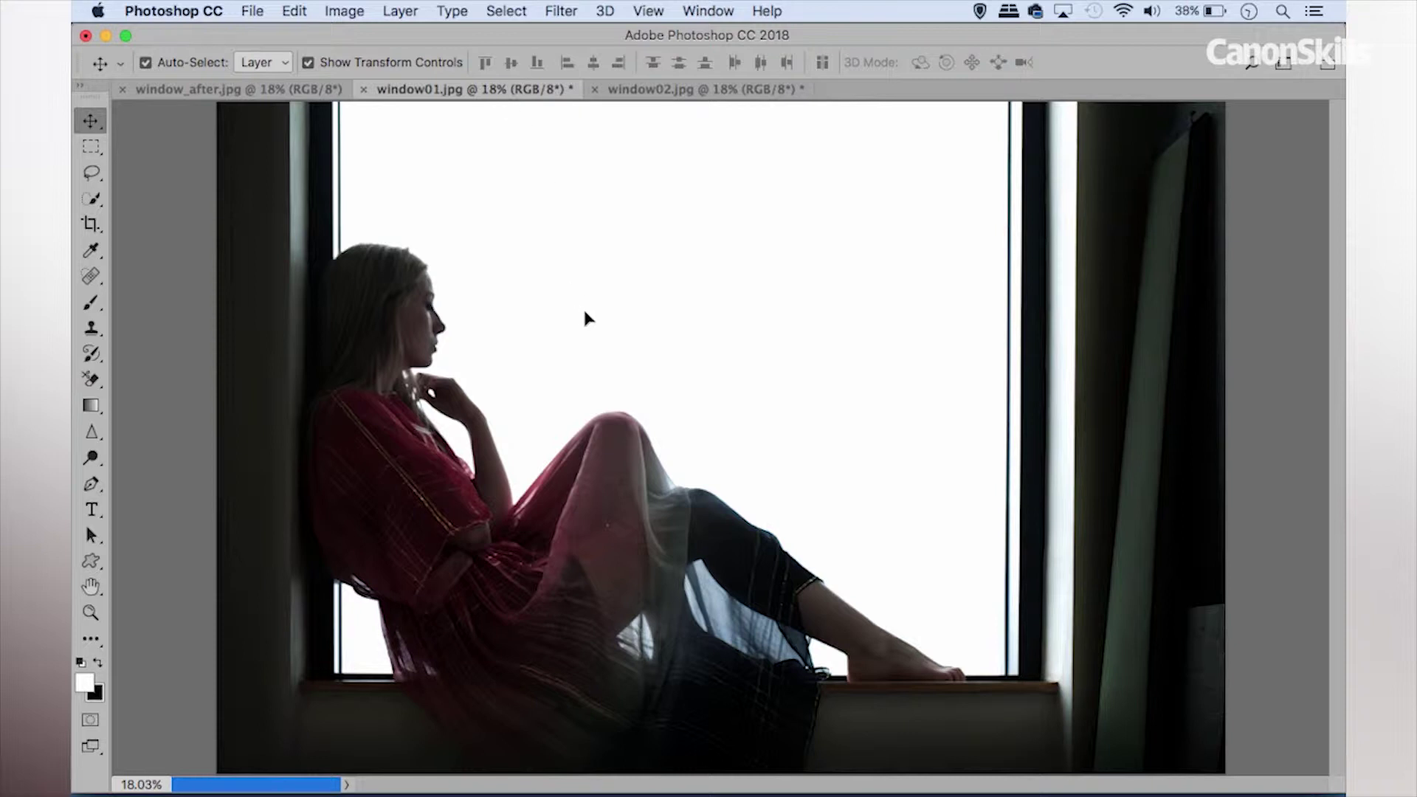
pyautogui.moveTo(577, 293); pyautogui.dragTo(578, 296)
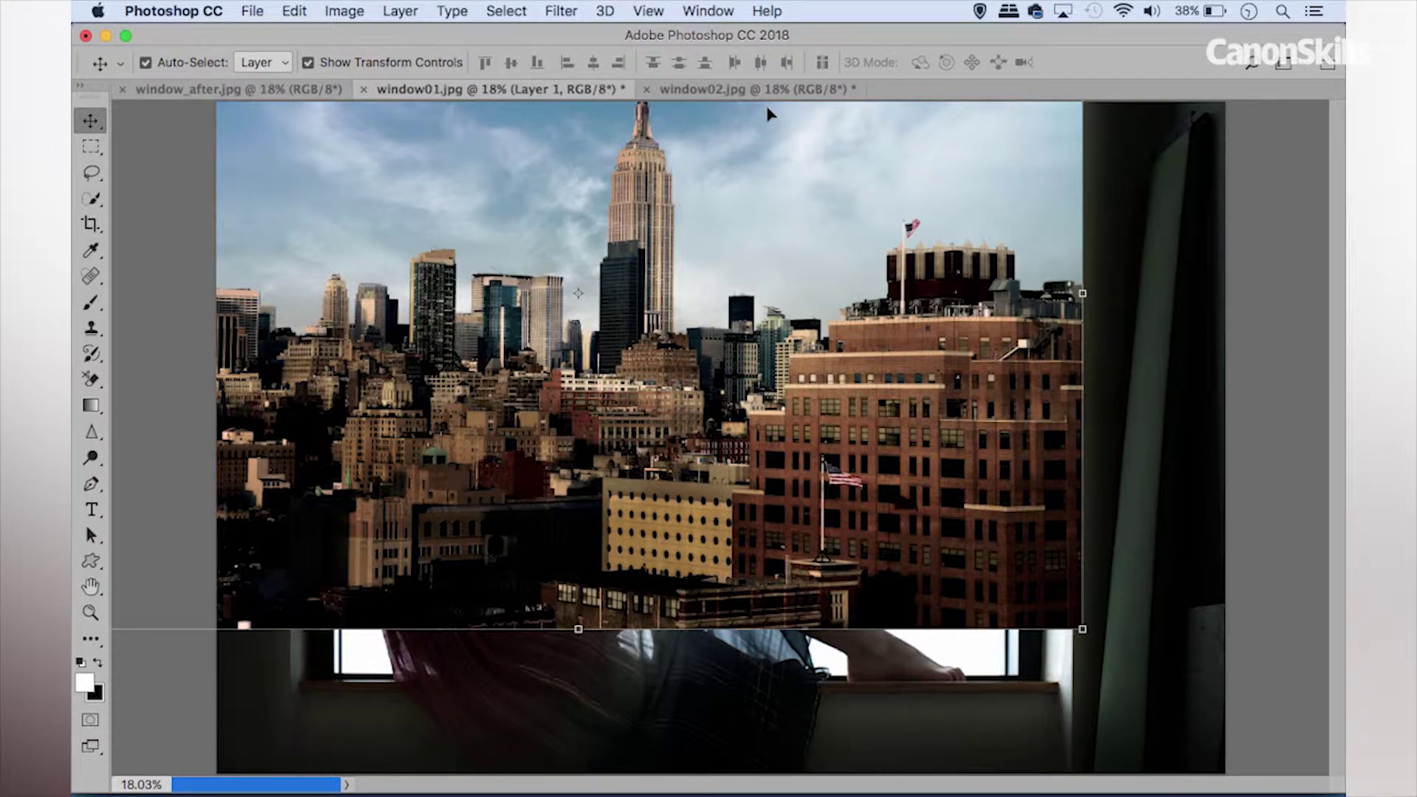
# Show the Layers panel, place it over the side of the picture and enlarge it to fit both layers.
pyautogui.click(701, 11)
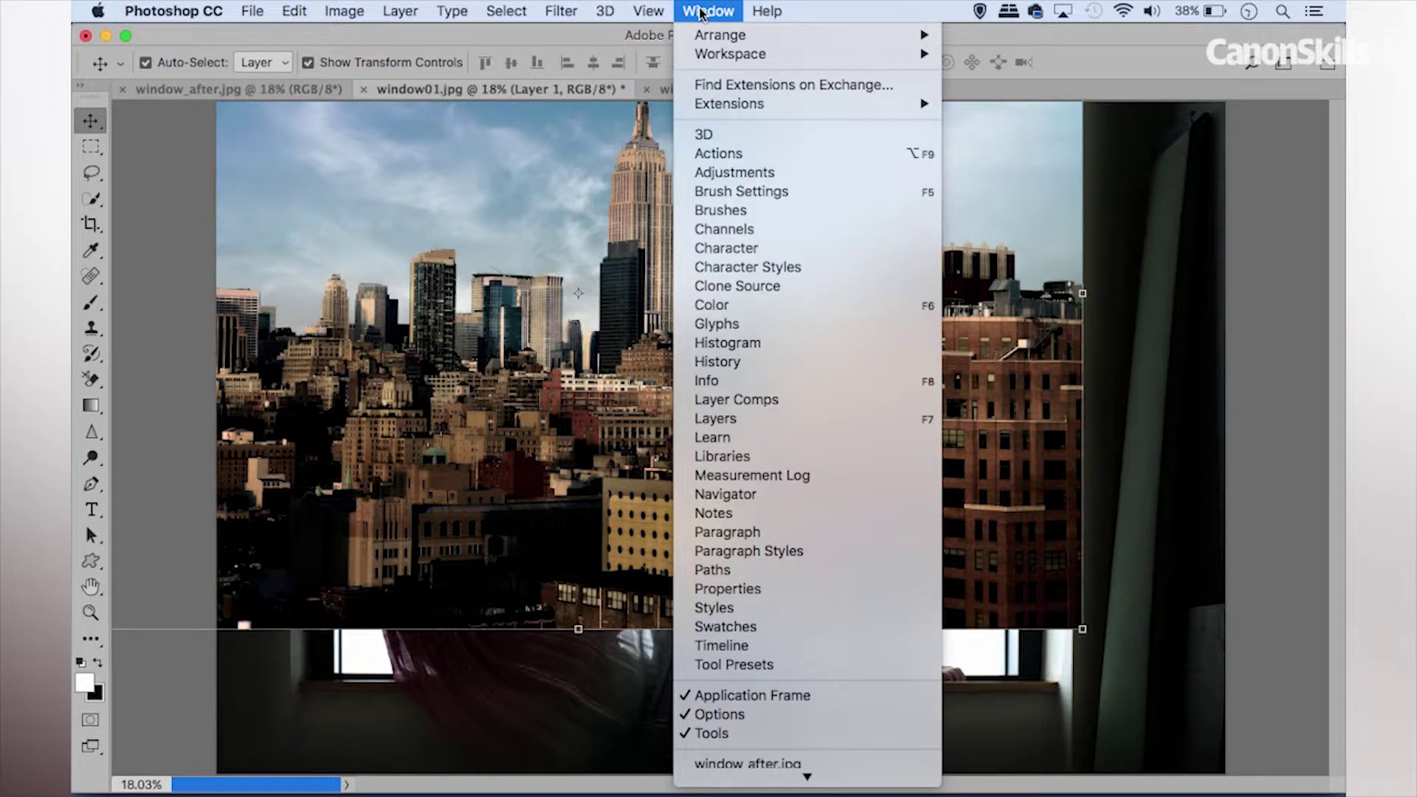
pyautogui.click(767, 418)
pyautogui.moveTo(625, 198); pyautogui.dragTo(976, 192)
pyautogui.moveTo(1184, 428); pyautogui.dragTo(1235, 522)
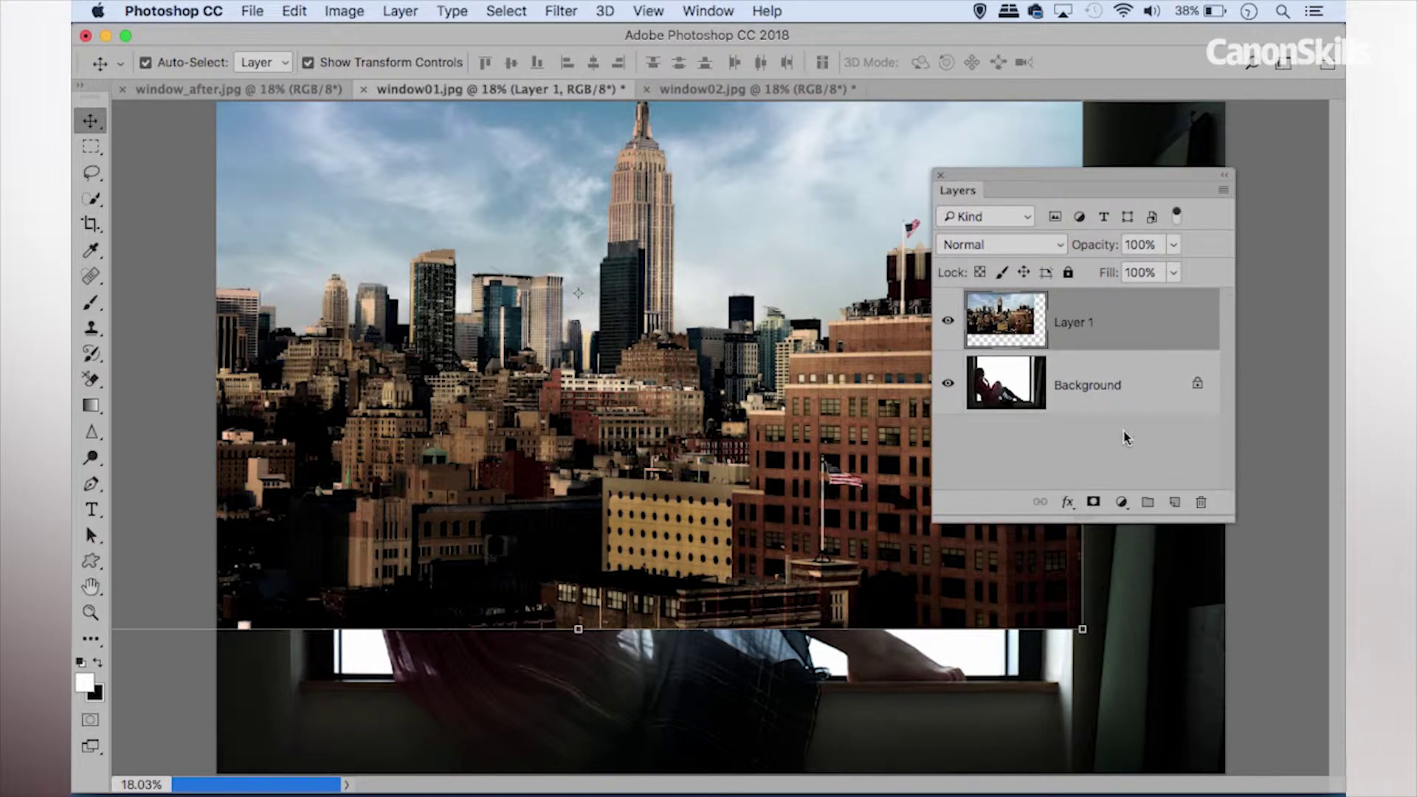
# Convert the Background to a regular layer named window and rename the skyline layer city.
pyautogui.doubleClick(1084, 387)
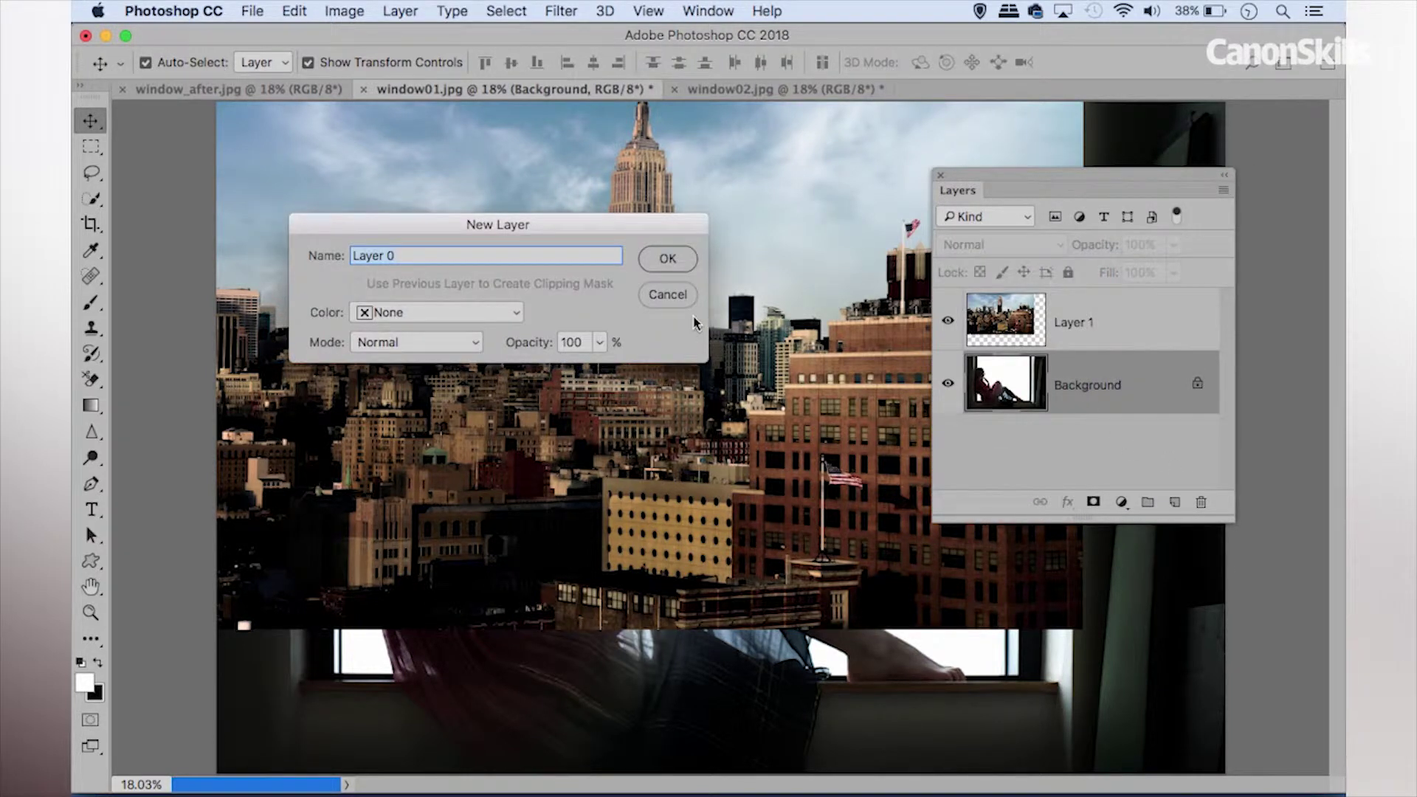
pyautogui.write('window')
pyautogui.press('Return')
pyautogui.doubleClick(1083, 321)
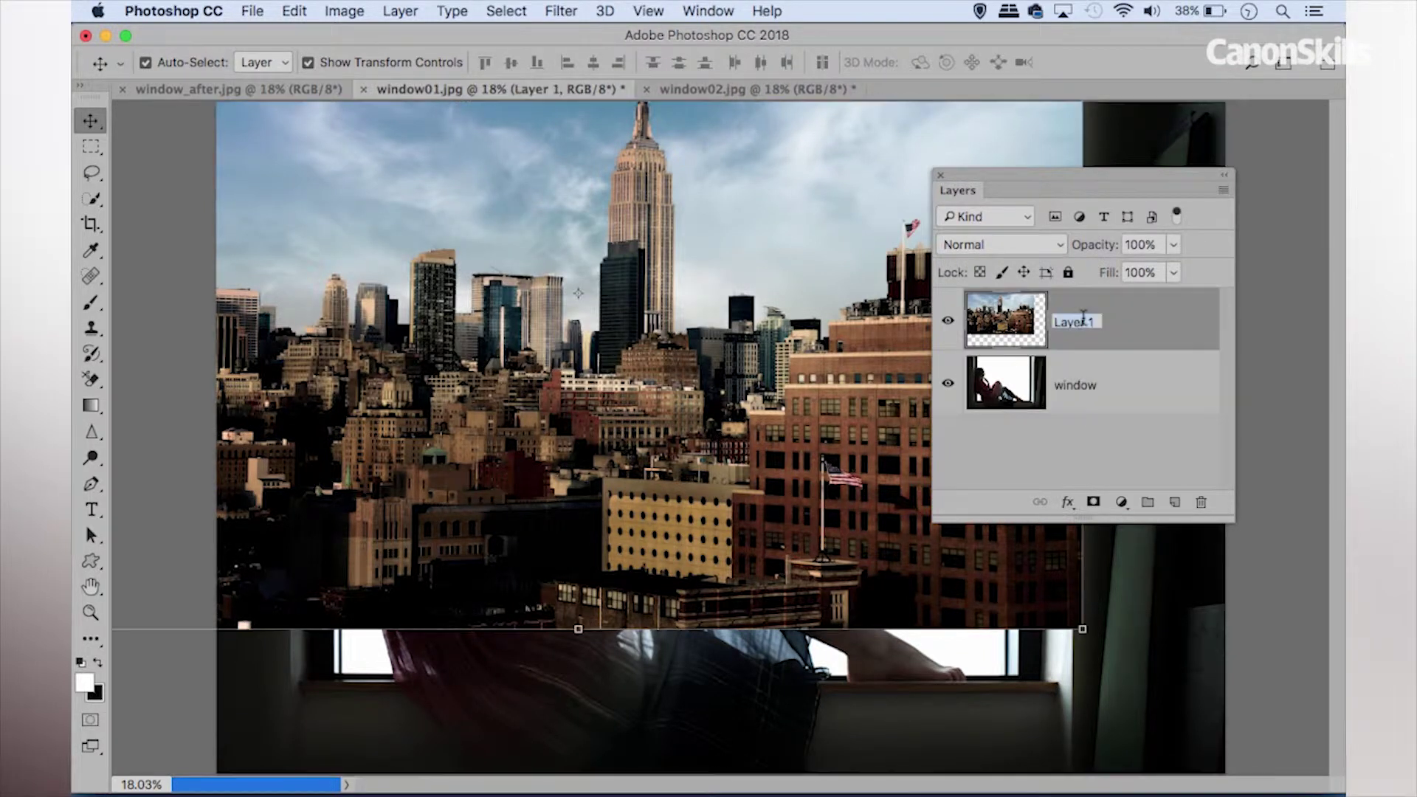
pyautogui.write('city')
pyautogui.press('Return')
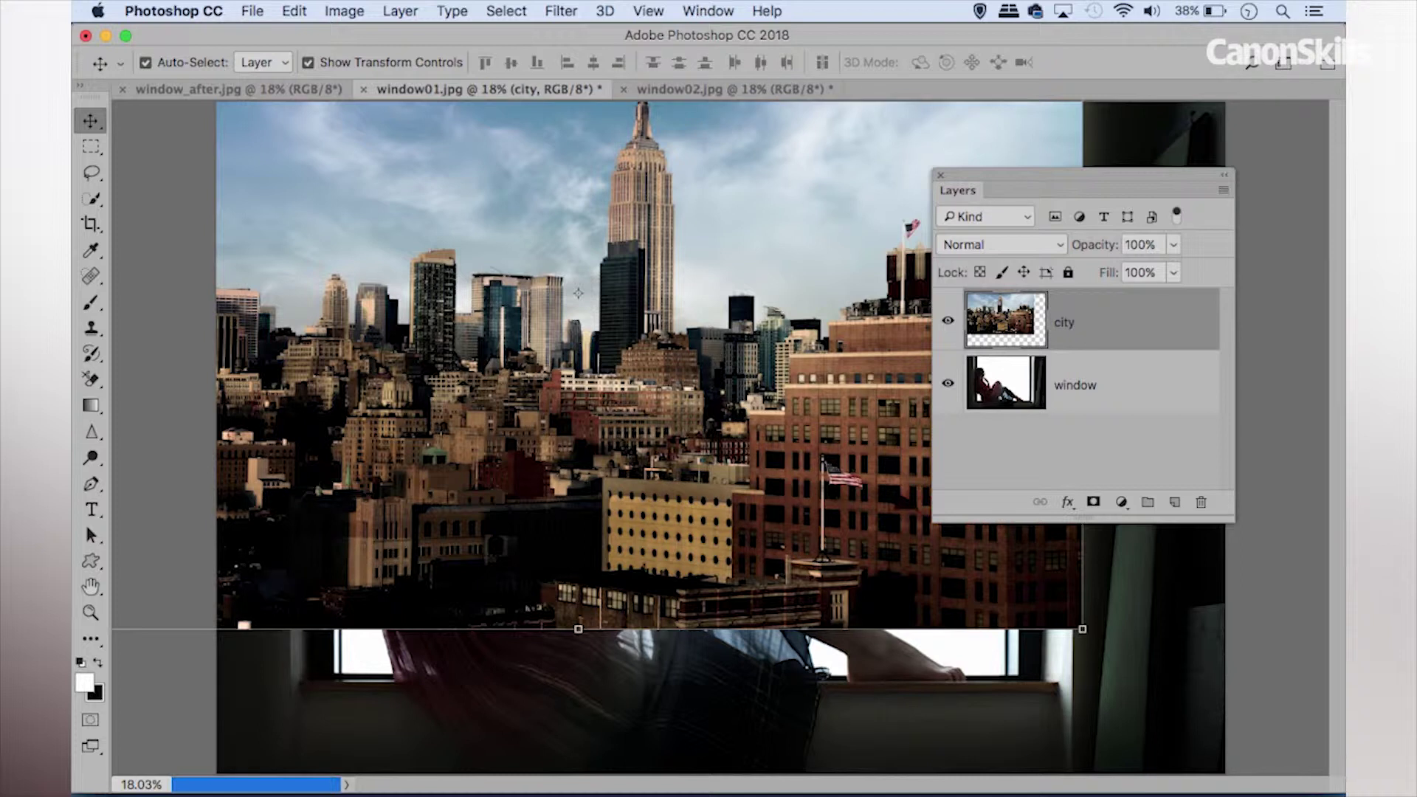
# Reposition the city layer so the tall tower stands within the window area, and scale it to about 101.2%.
pyautogui.moveTo(543, 250); pyautogui.dragTo(727, 332)
pyautogui.press('super')
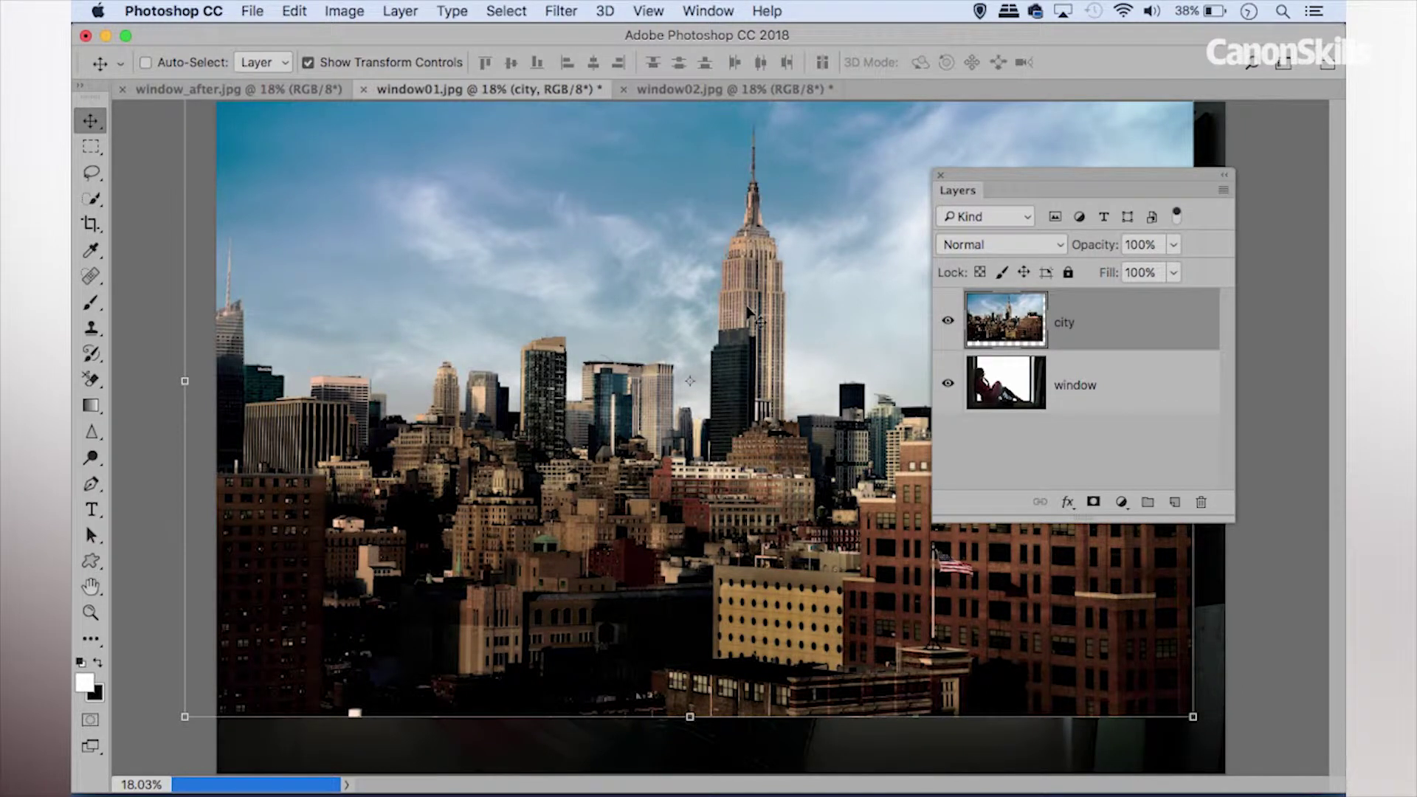
pyautogui.press('super+t')
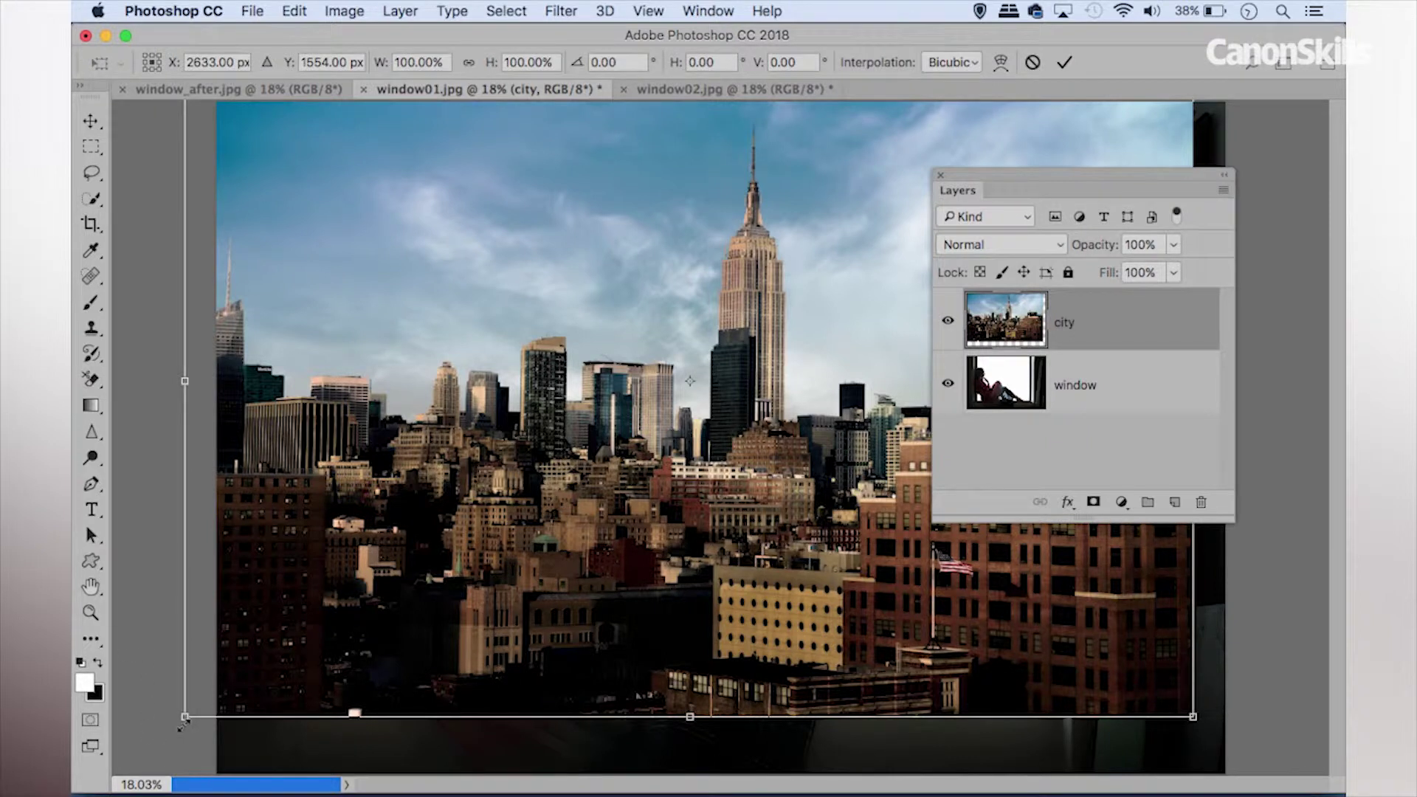
pyautogui.moveTo(178, 725)
pyautogui.mouseDown()
pyautogui.moveTo(373, 597)
pyautogui.moveTo(251, 673)
pyautogui.moveTo(120, 787)
pyautogui.moveTo(163, 781)
pyautogui.moveTo(295, 650)
pyautogui.moveTo(292, 635)
pyautogui.moveTo(180, 680)
pyautogui.moveTo(133, 761)
pyautogui.moveTo(164, 727)
pyautogui.mouseUp()
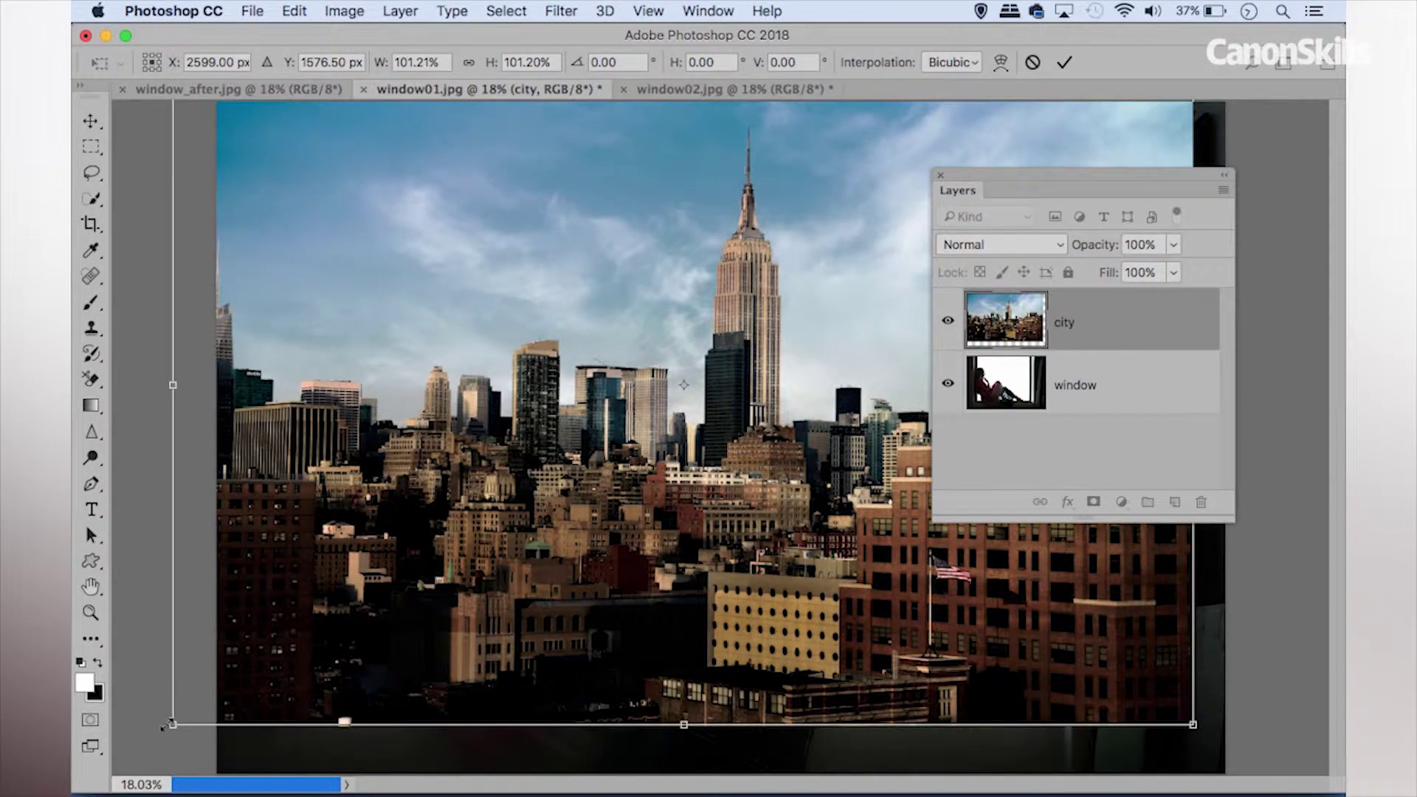
pyautogui.press('Return')
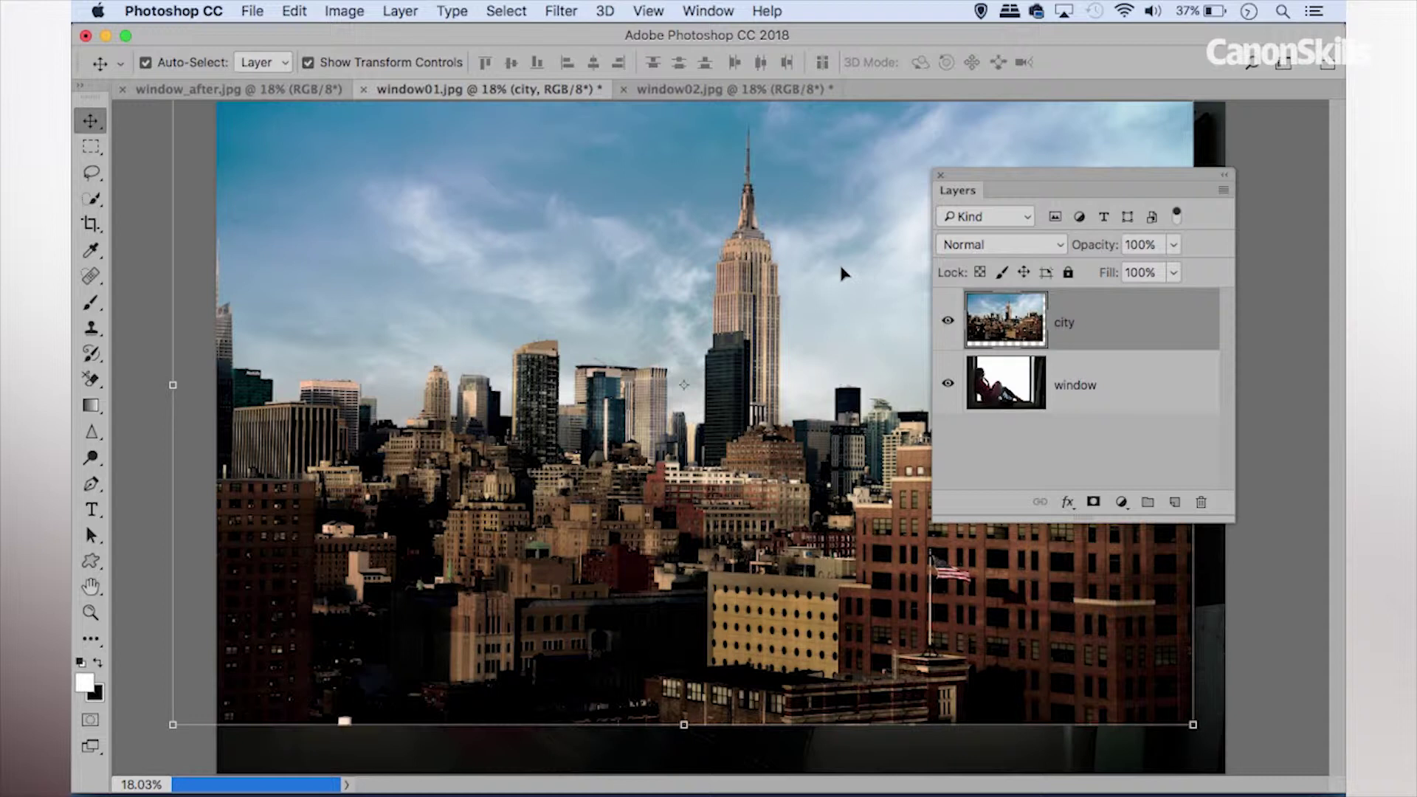
# Open the blending options of the city layer and move the dialog aside to uncover the picture.
pyautogui.doubleClick(1113, 316)
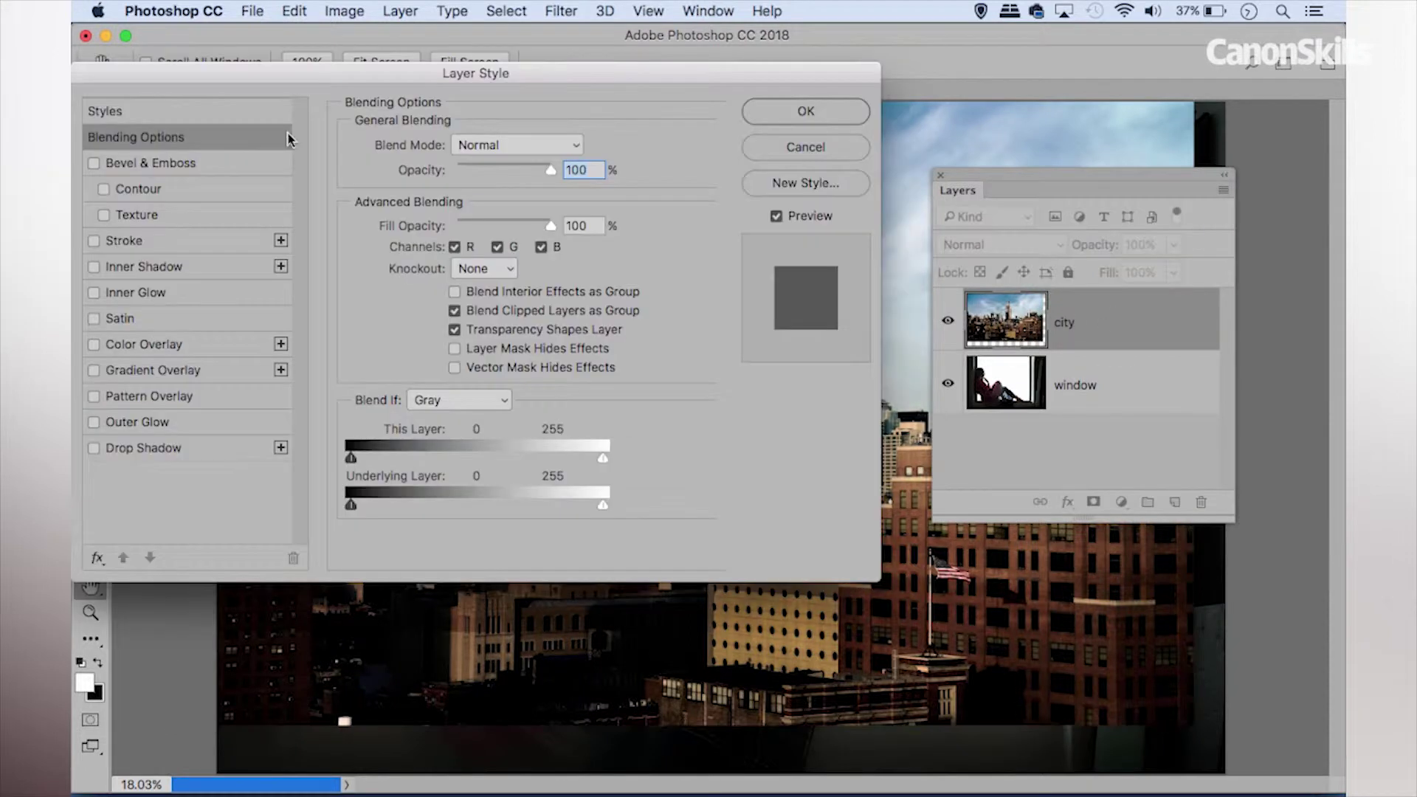
pyautogui.moveTo(293, 70); pyautogui.dragTo(874, 83)
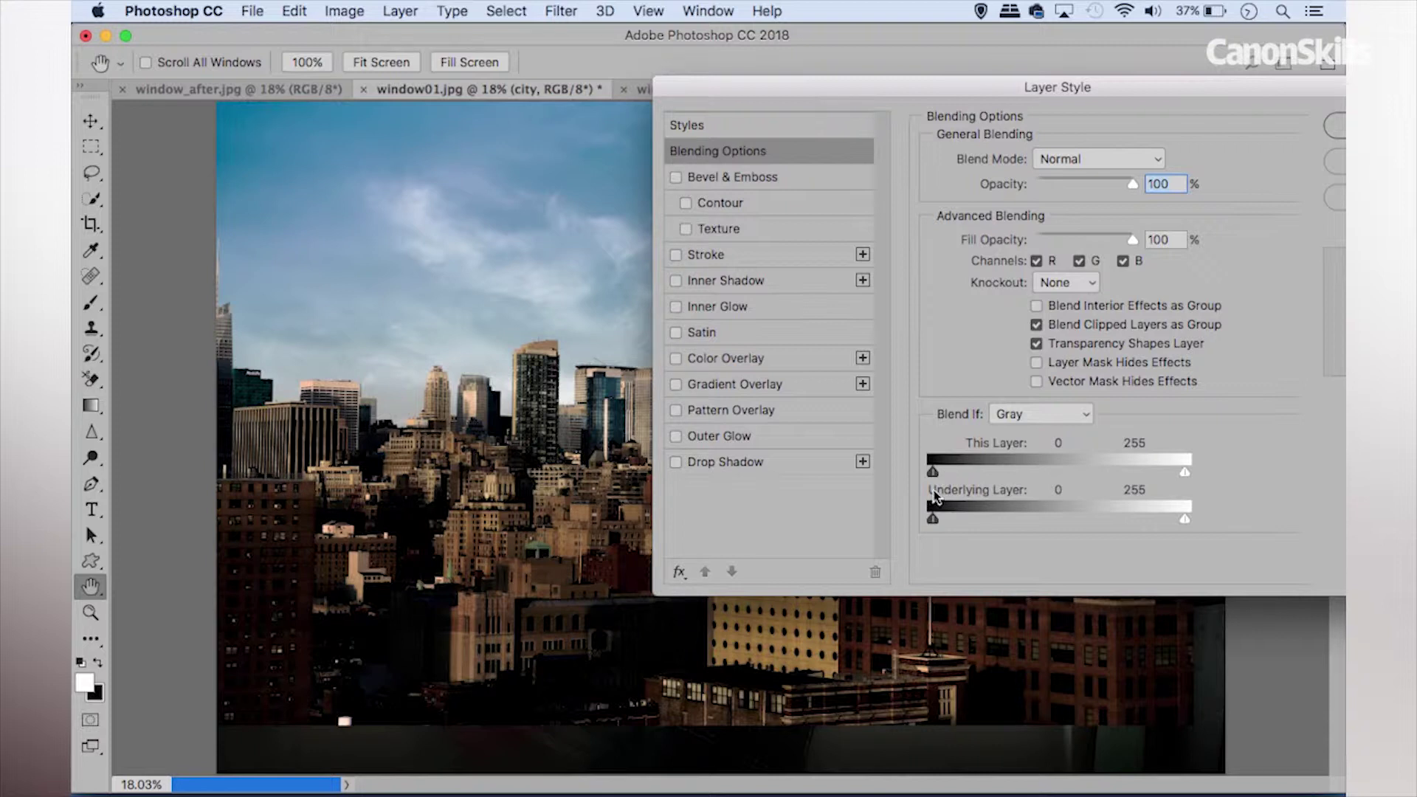
pyautogui.moveTo(954, 85); pyautogui.dragTo(1089, 5)
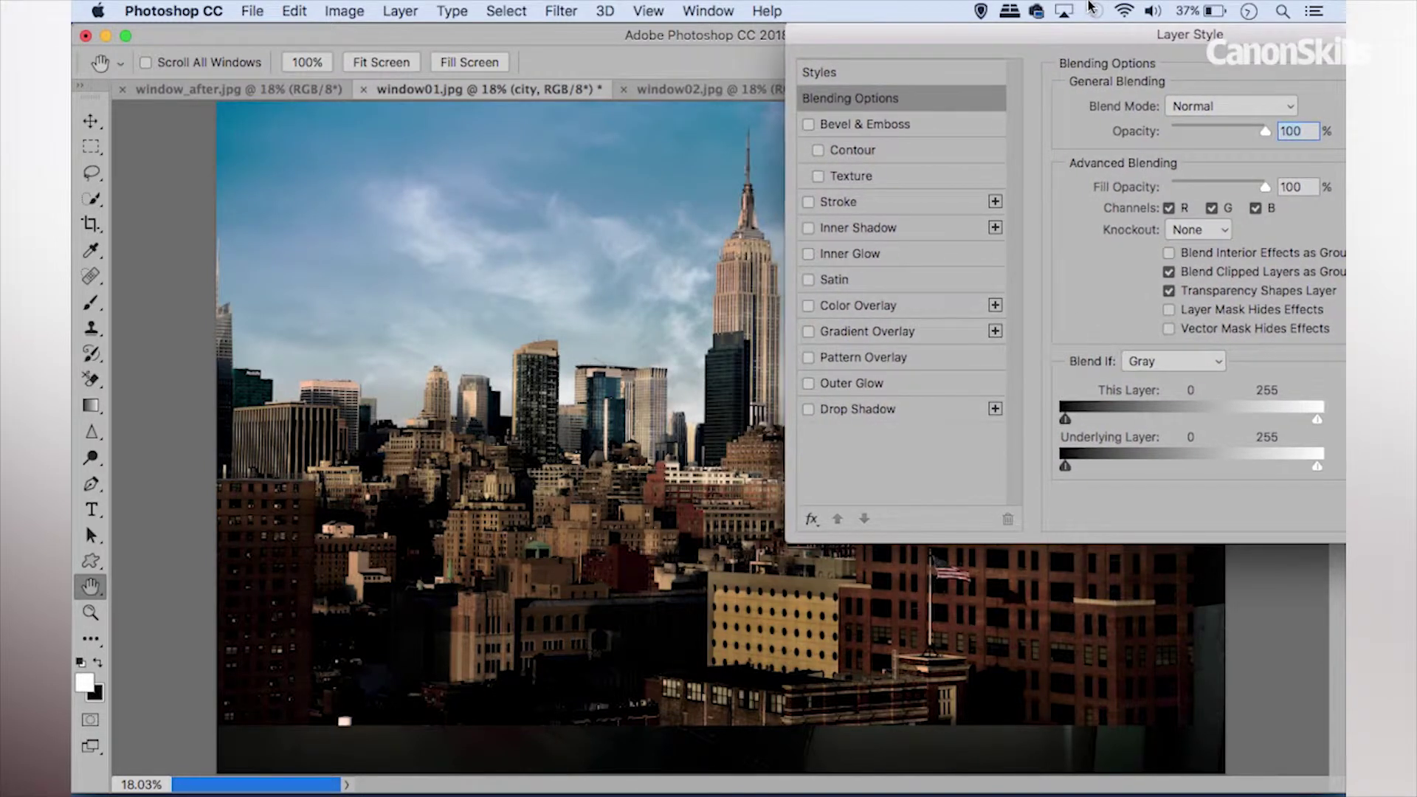
# Test the Blend If sliders for This Layer and Underlying Layer on the city layer, and return them to 0 and 255.
pyautogui.moveTo(1065, 420); pyautogui.dragTo(980, 418)
pyautogui.moveTo(1268, 417); pyautogui.dragTo(1222, 427)
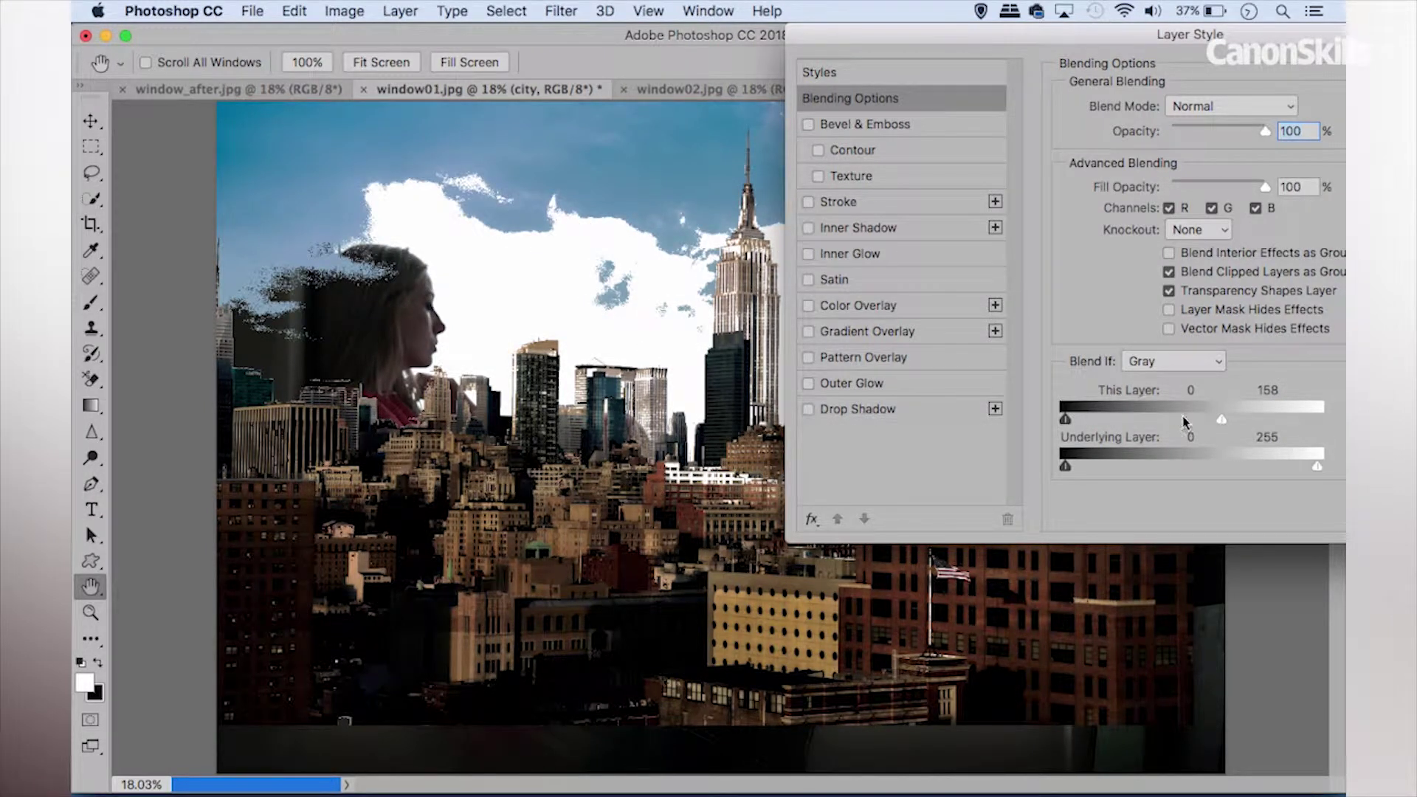
pyautogui.moveTo(1221, 421); pyautogui.dragTo(1343, 432)
pyautogui.moveTo(1065, 420); pyautogui.dragTo(1034, 426)
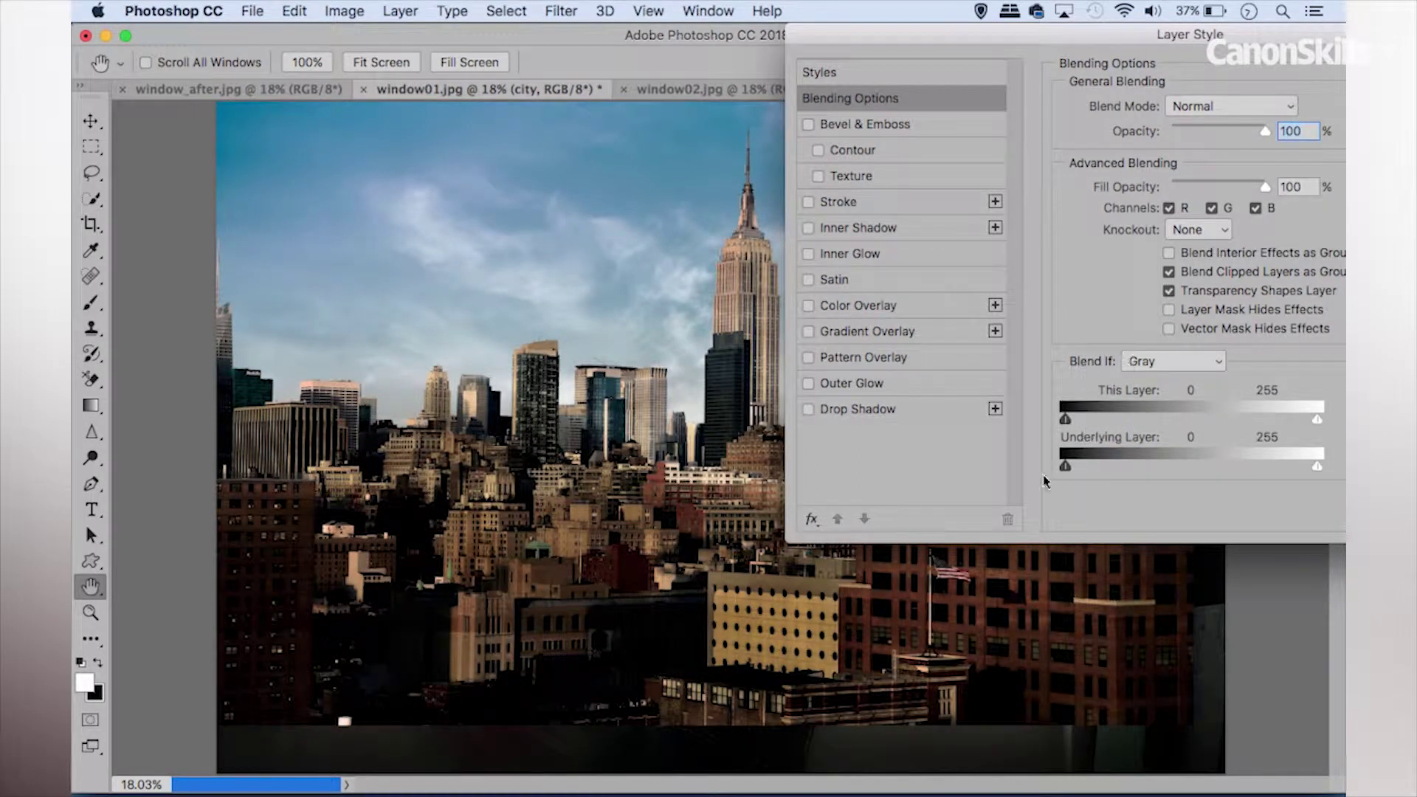
pyautogui.moveTo(1069, 469); pyautogui.dragTo(1017, 464)
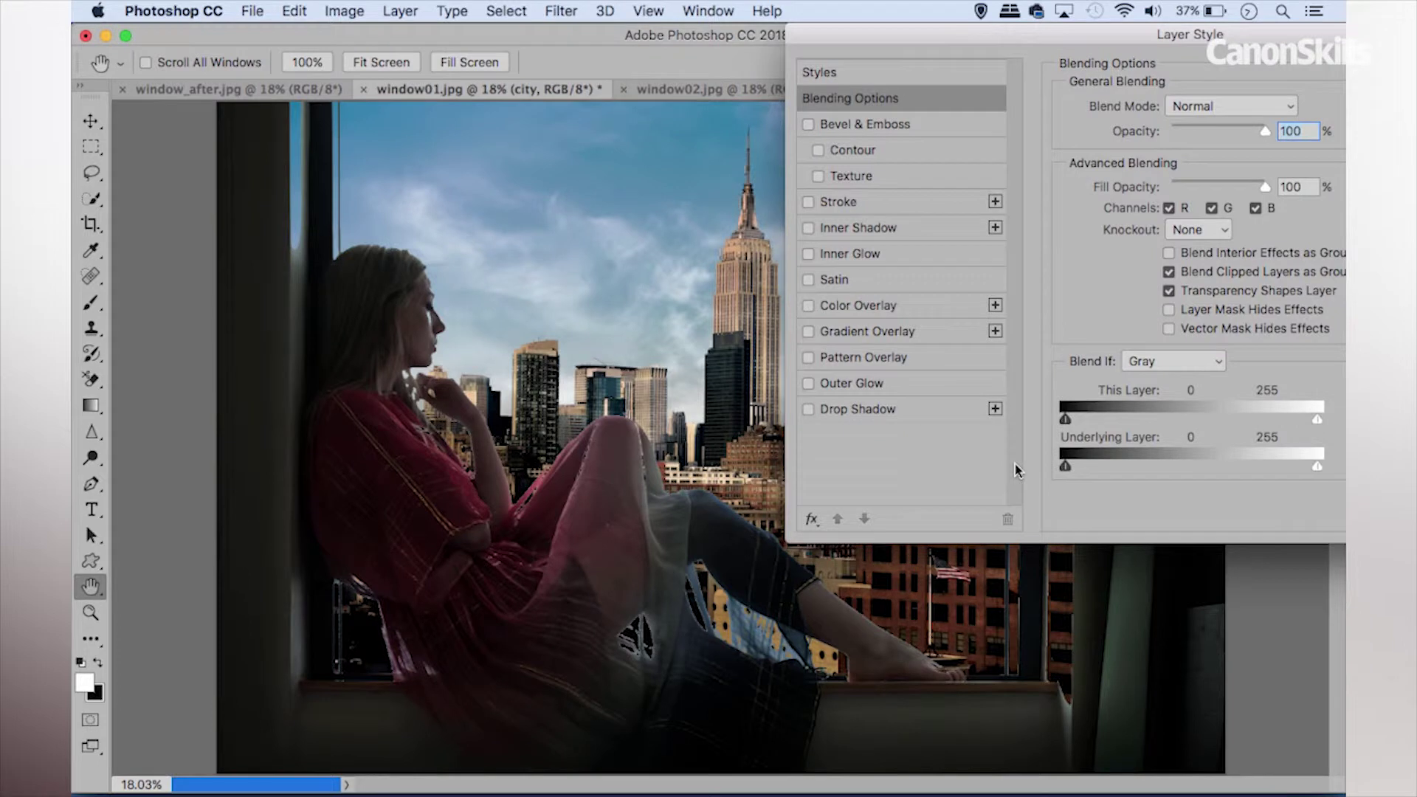
pyautogui.moveTo(1317, 466)
pyautogui.mouseDown()
pyautogui.moveTo(1304, 465)
pyautogui.moveTo(1317, 468)
pyautogui.mouseUp()
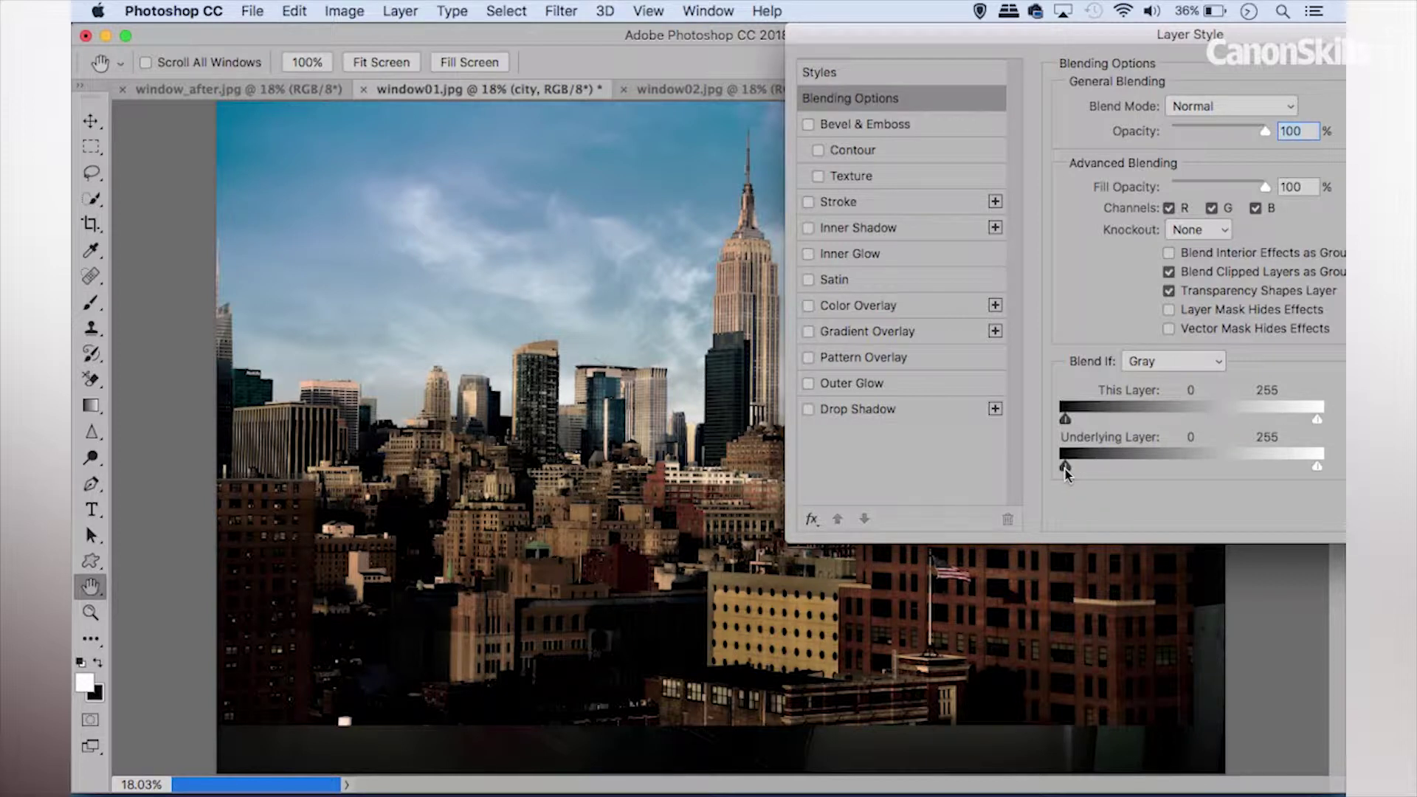
# Raise and split the black Underlying Layer slider of the city layer to 127 / 224, bringing the woman and window frame through.
pyautogui.moveTo(1065, 468); pyautogui.dragTo(1184, 493)
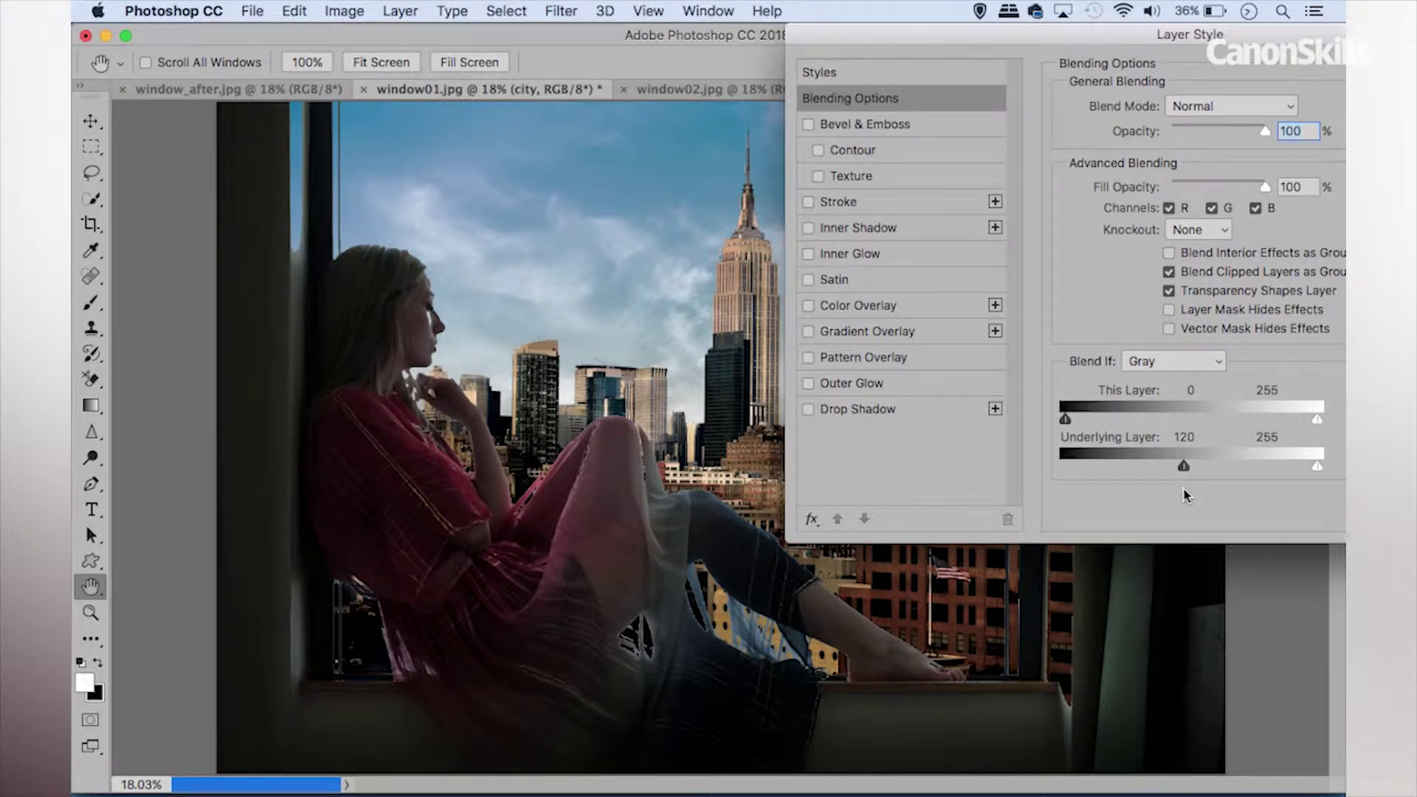
pyautogui.moveTo(987, 44)
pyautogui.mouseDown()
pyautogui.moveTo(1344, 70)
pyautogui.moveTo(972, 50)
pyautogui.mouseUp()
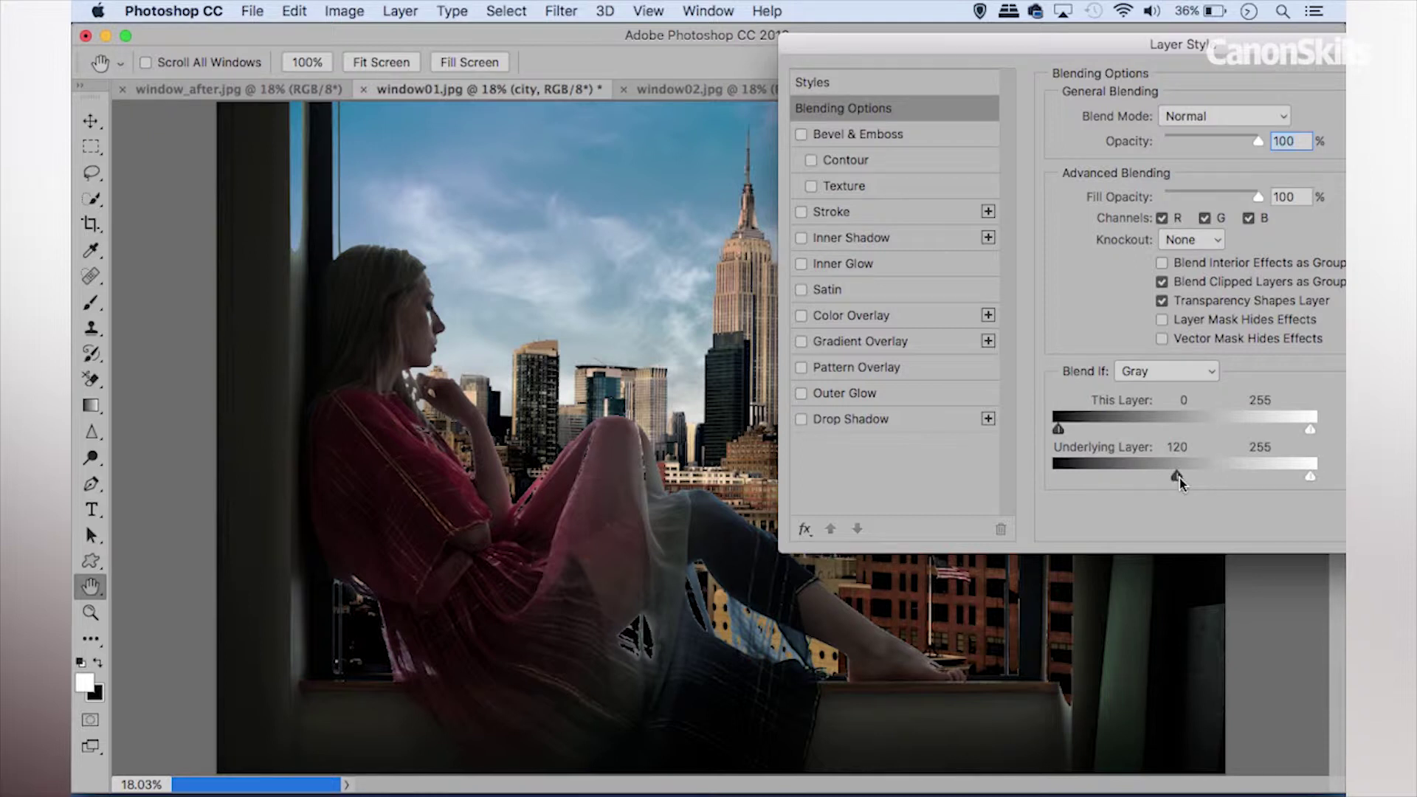
pyautogui.moveTo(1179, 477); pyautogui.dragTo(1205, 482)
pyautogui.moveTo(1207, 484); pyautogui.dragTo(1233, 491)
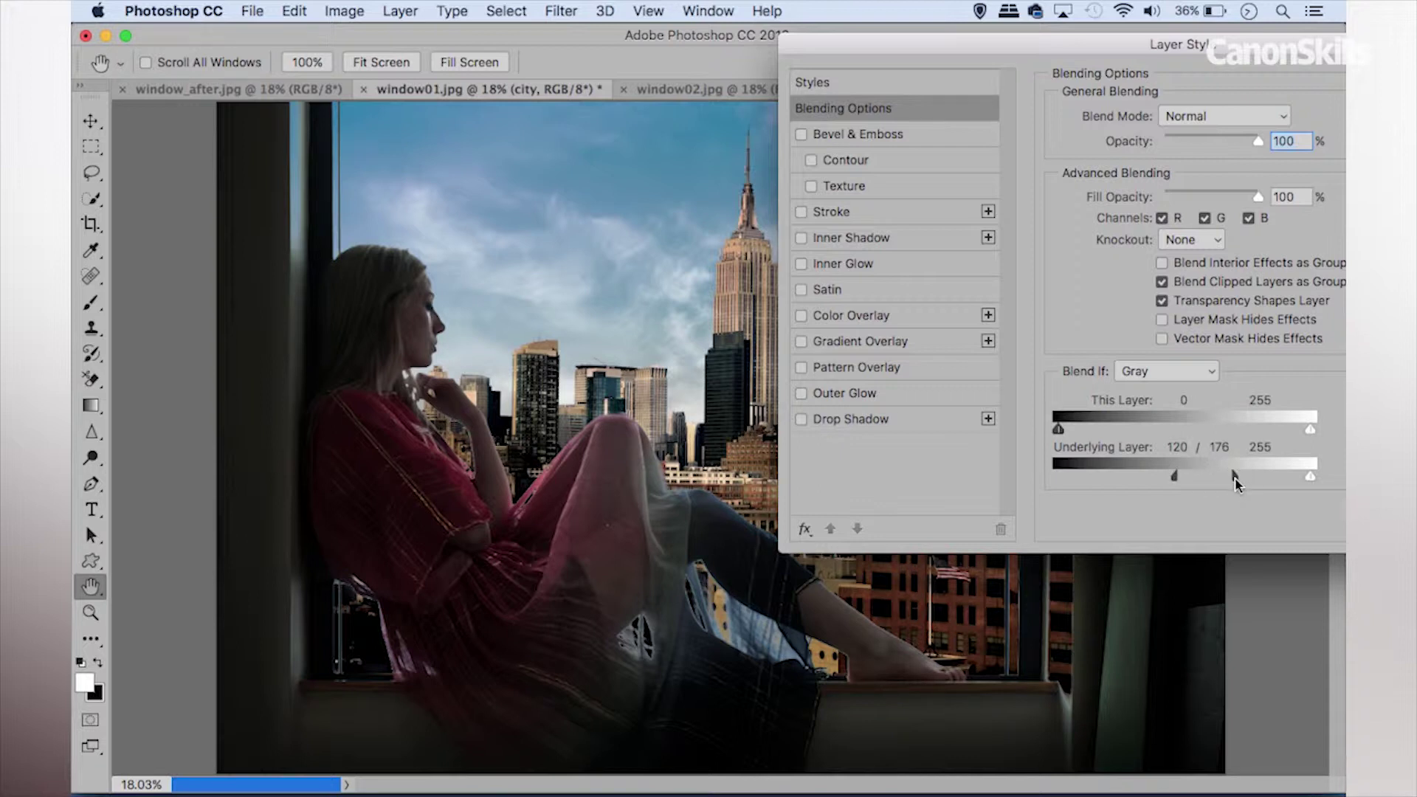
pyautogui.moveTo(1234, 476); pyautogui.dragTo(1272, 478)
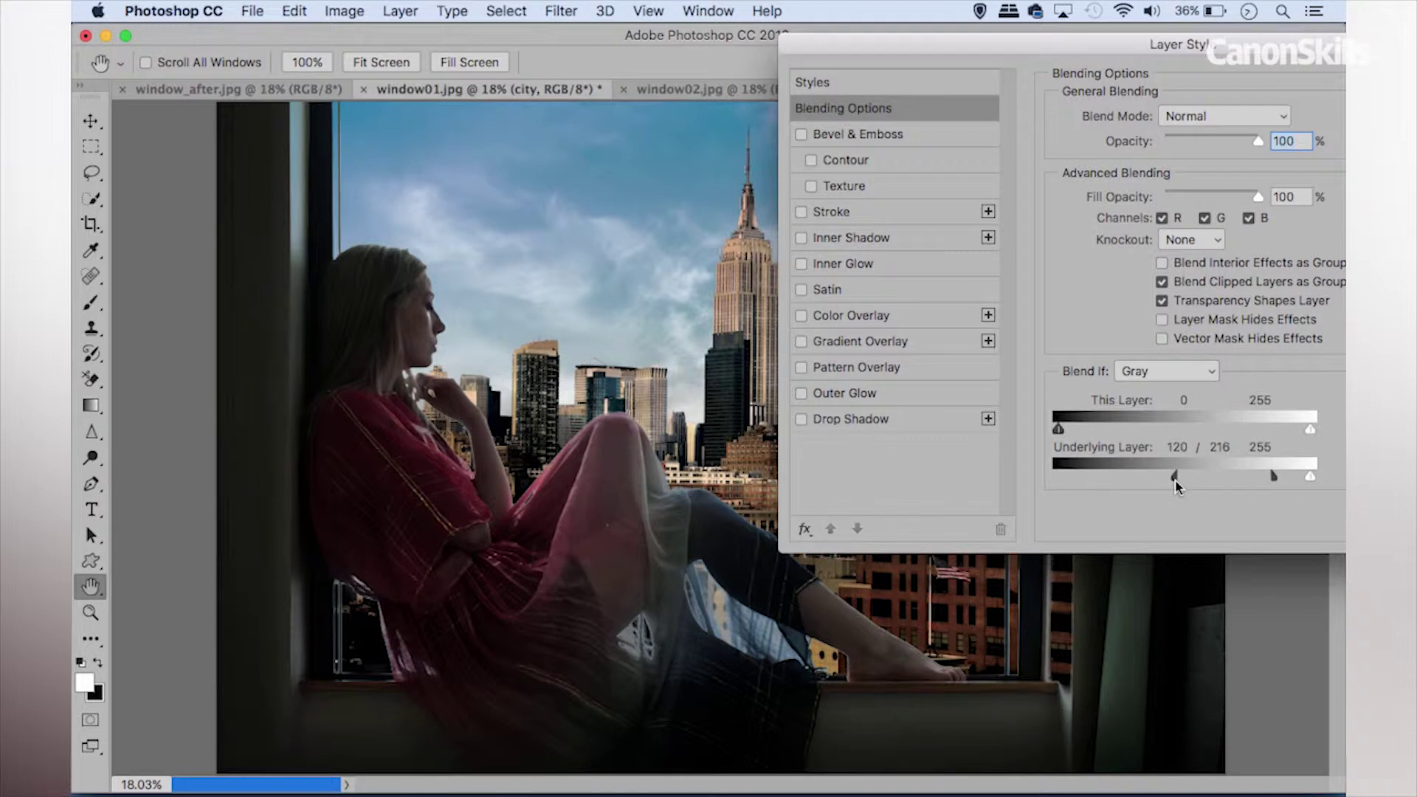
pyautogui.moveTo(1168, 478)
pyautogui.mouseDown()
pyautogui.moveTo(1138, 479)
pyautogui.moveTo(1183, 481)
pyautogui.mouseUp()
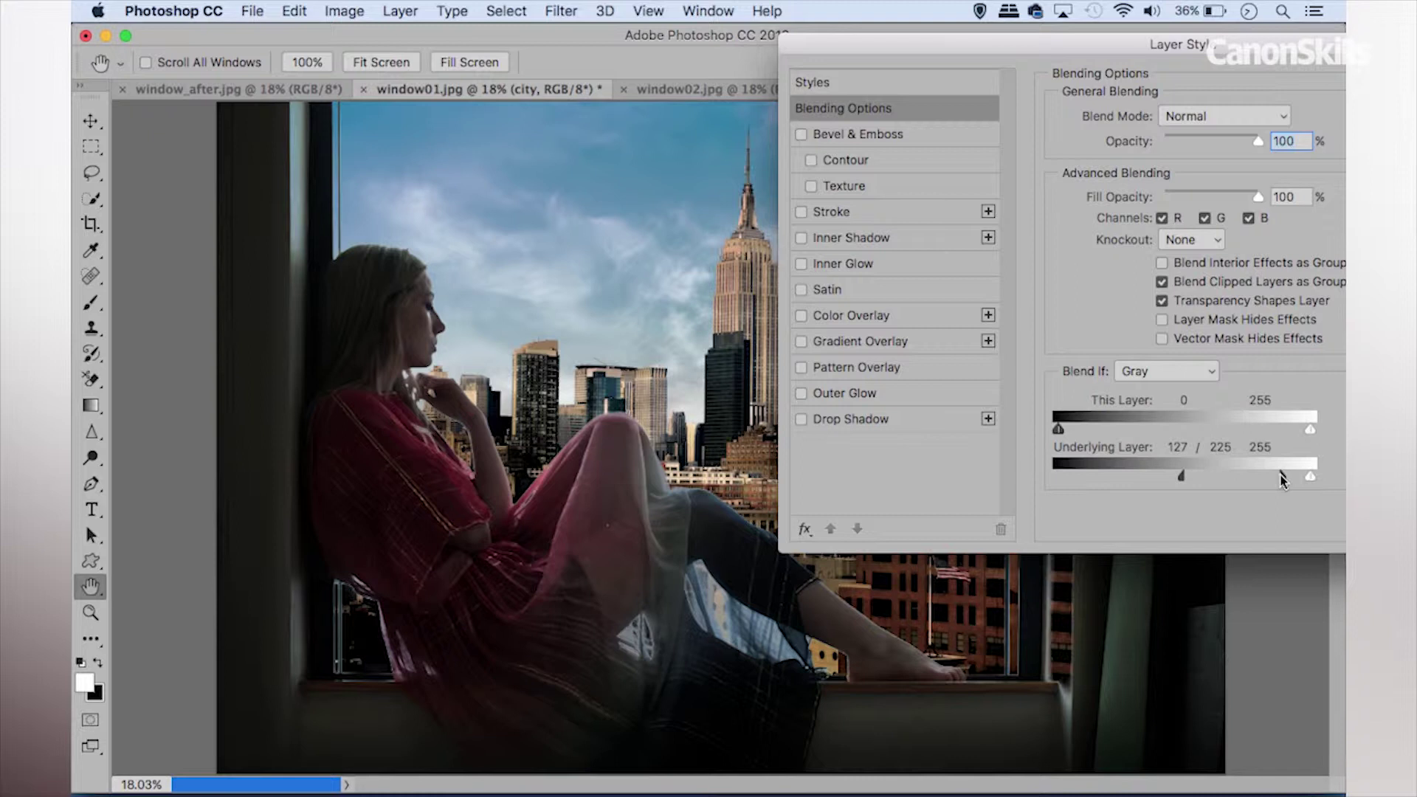
pyautogui.moveTo(1282, 482); pyautogui.dragTo(1280, 479)
# Apply the blending options to the city layer and move the Layers panel to the upper part of the picture.
pyautogui.moveTo(1233, 53); pyautogui.dragTo(330, 184)
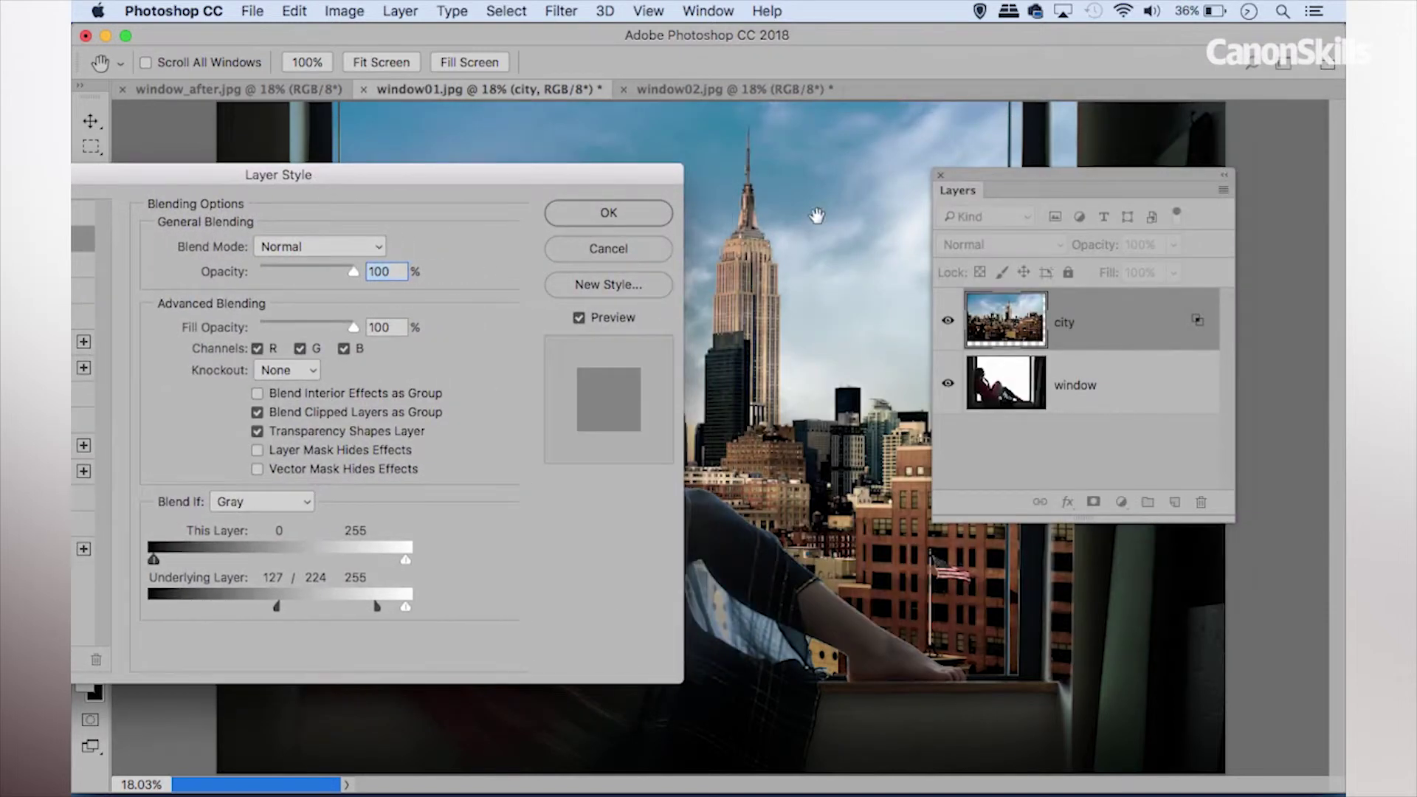
pyautogui.moveTo(968, 186); pyautogui.dragTo(1217, 369)
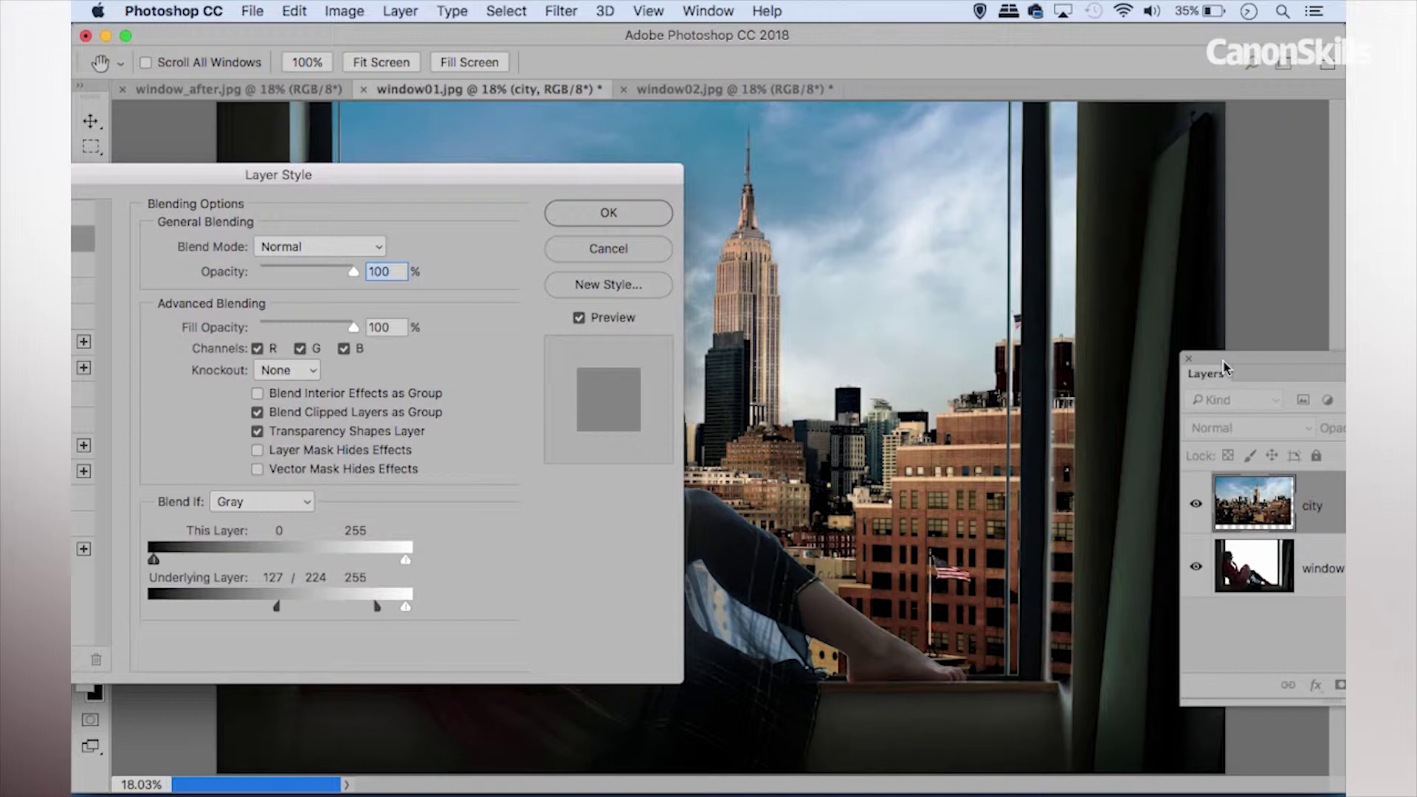
pyautogui.moveTo(461, 180); pyautogui.dragTo(1266, 34)
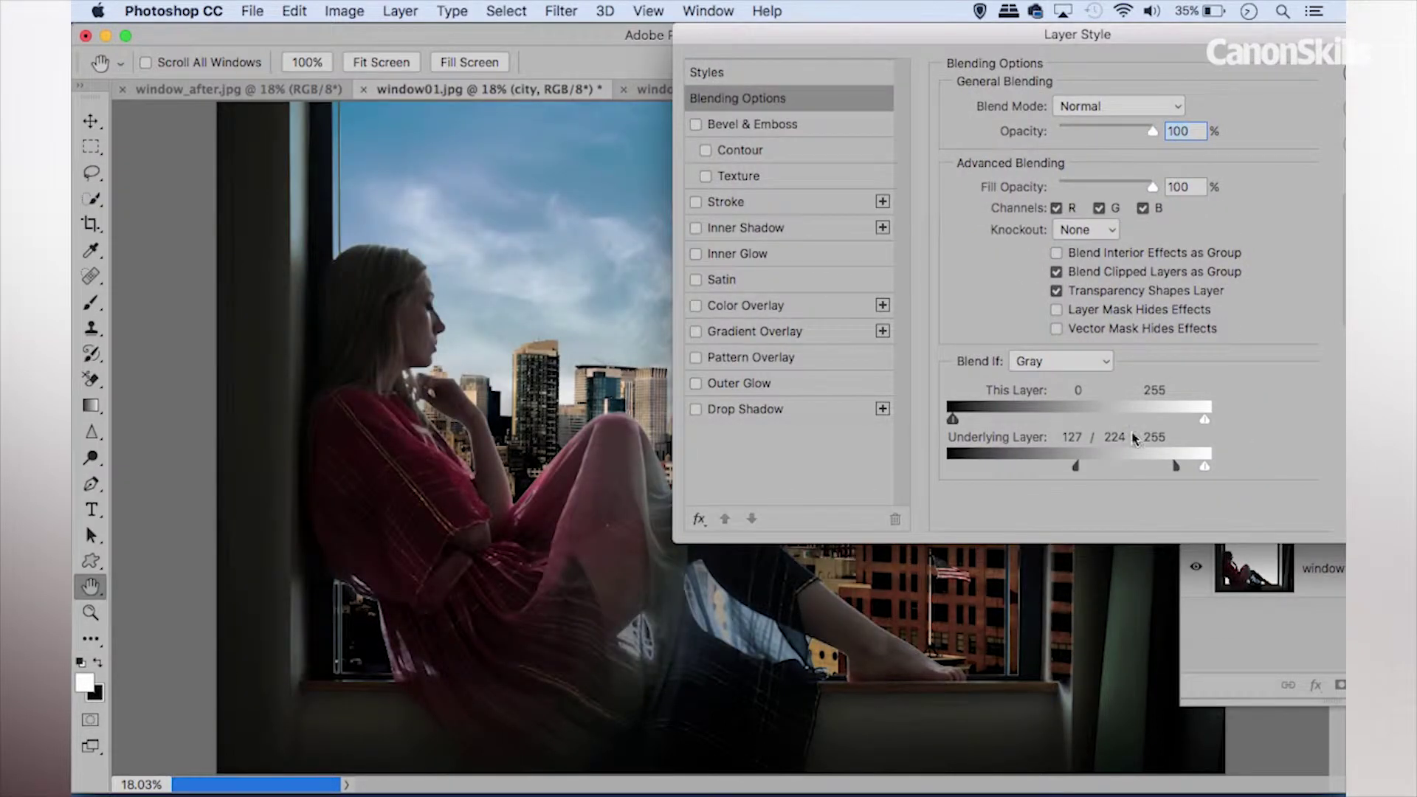
pyautogui.moveTo(1139, 34); pyautogui.dragTo(1045, 34)
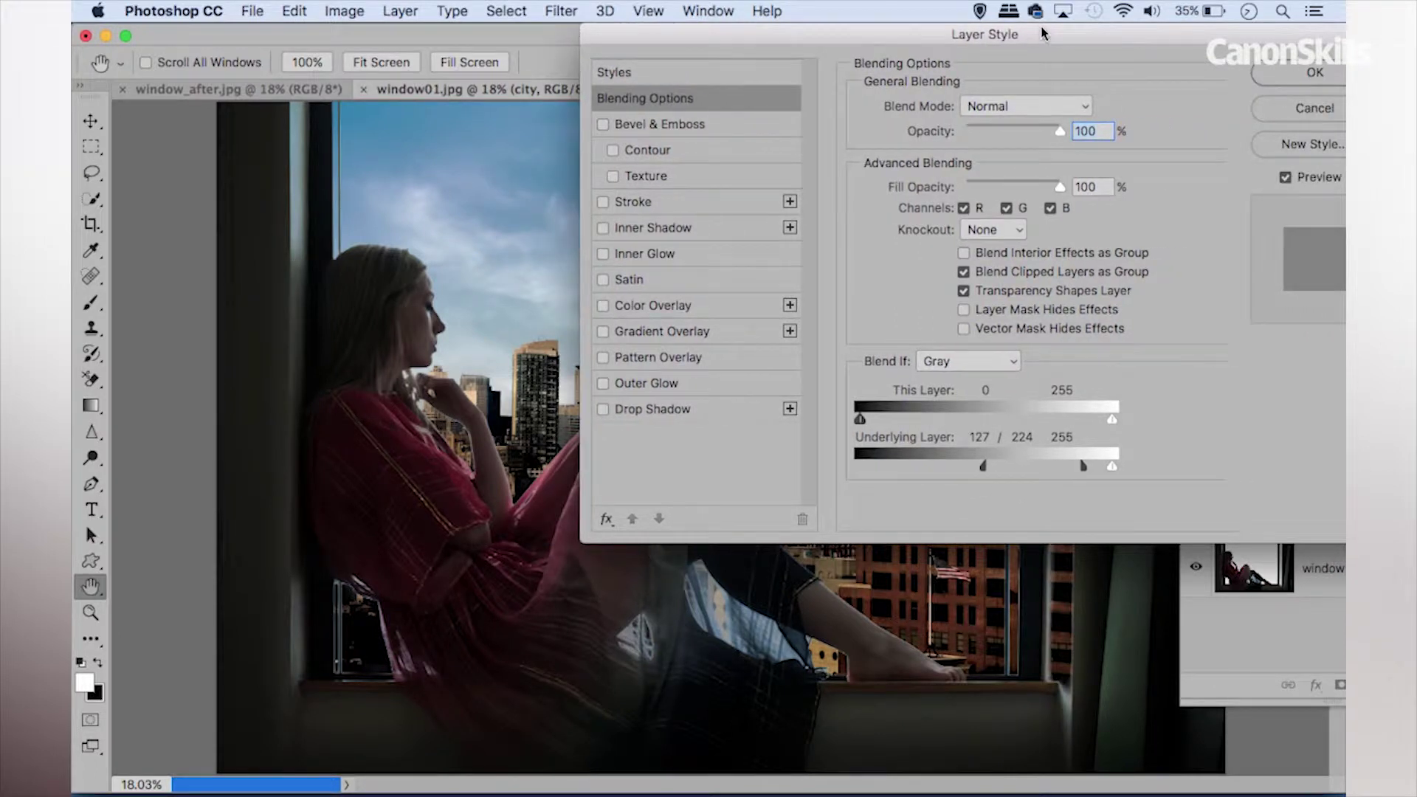
pyautogui.click(1280, 78)
pyautogui.moveTo(1205, 373); pyautogui.dragTo(936, 132)
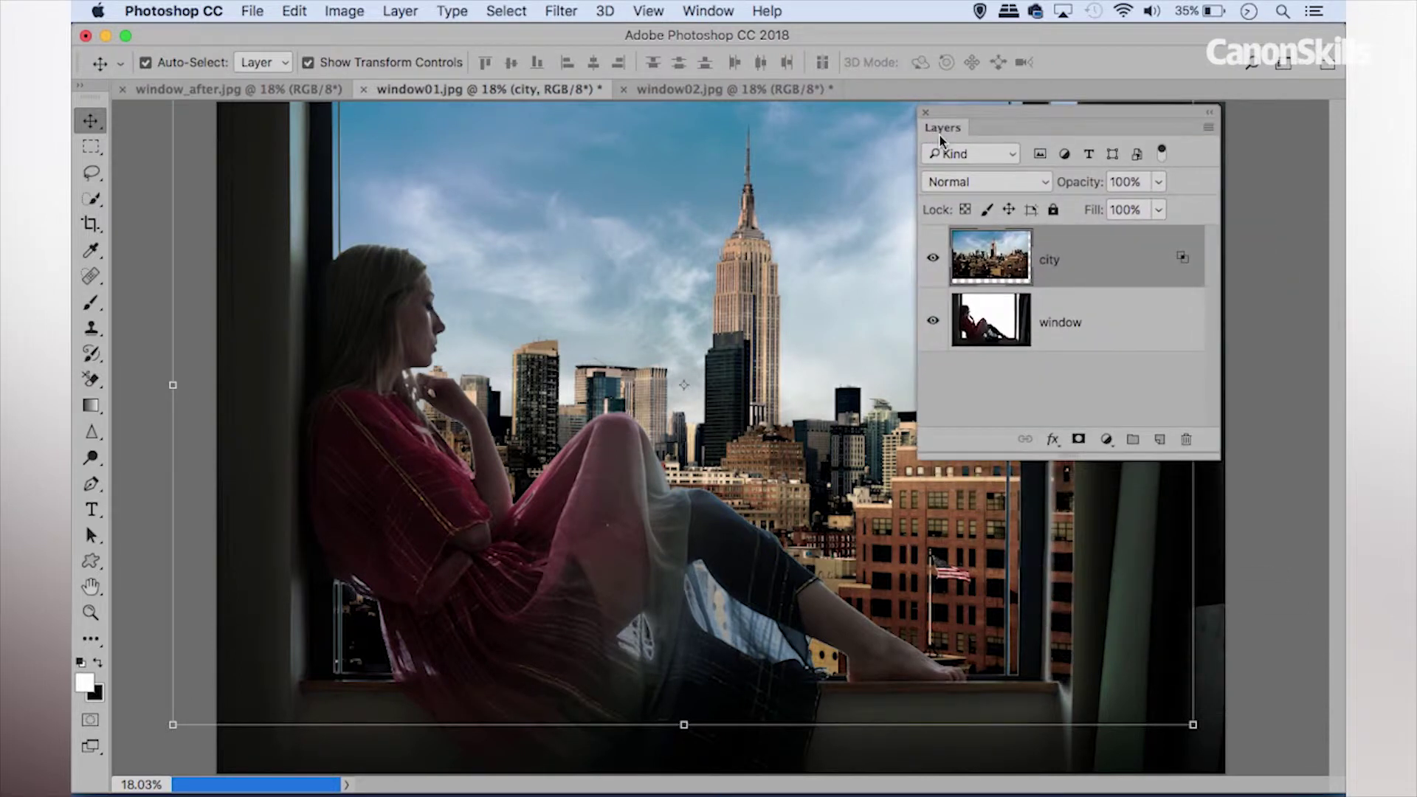
# Move the Layers panel off the window frame, add a layer mask to the city layer and activate the Brush tool.
pyautogui.doubleClick(1184, 264)
pyautogui.moveTo(921, 132); pyautogui.dragTo(1086, 167)
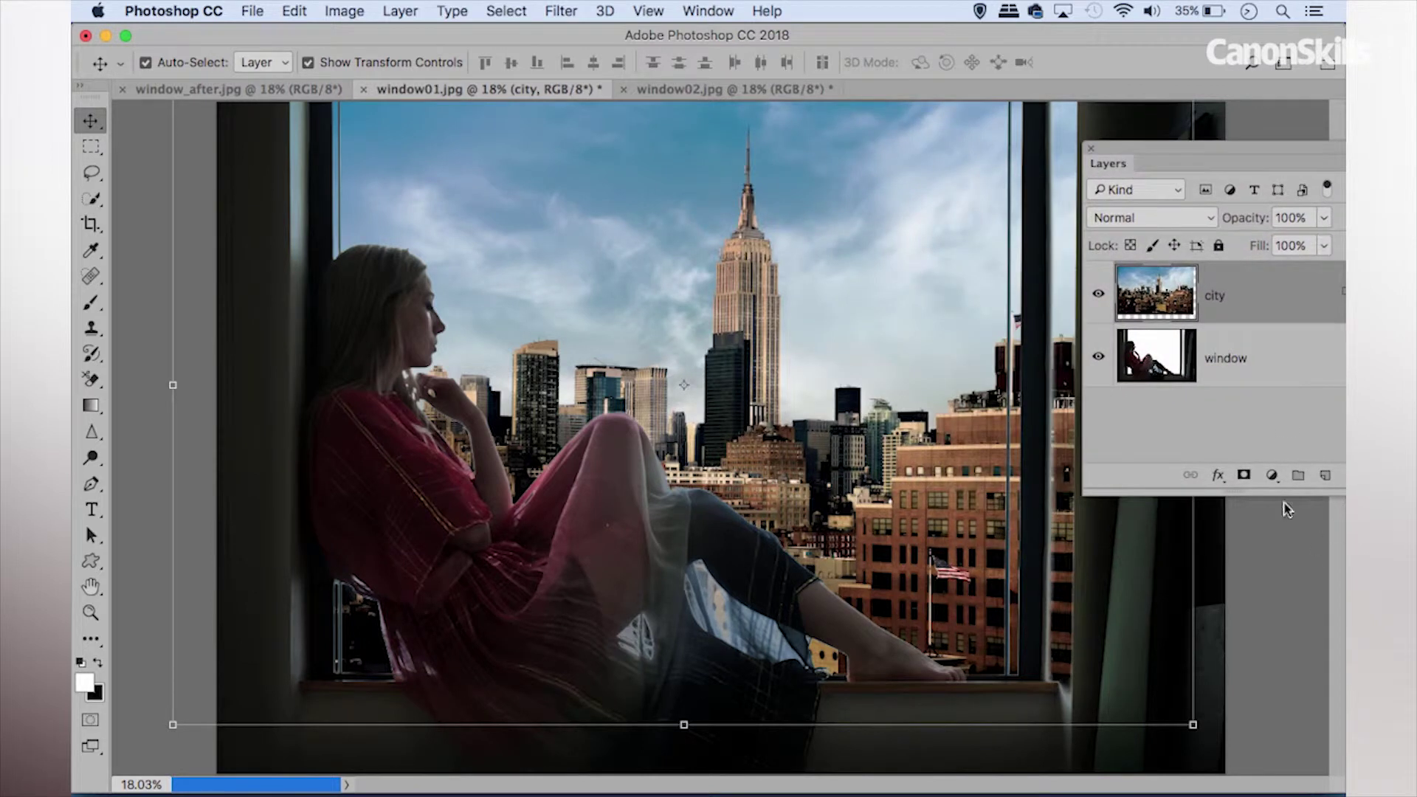
pyautogui.click(1244, 477)
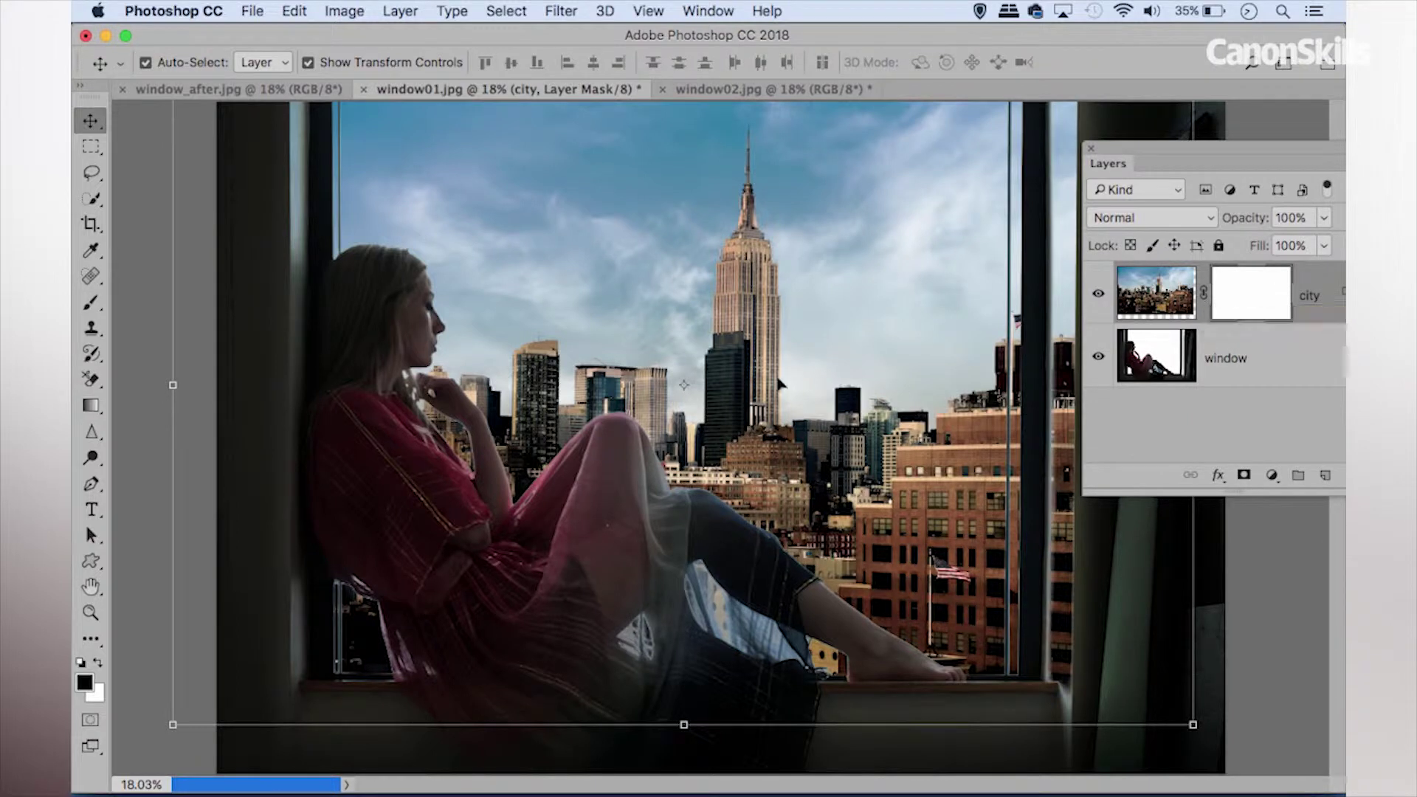
pyautogui.click(92, 304)
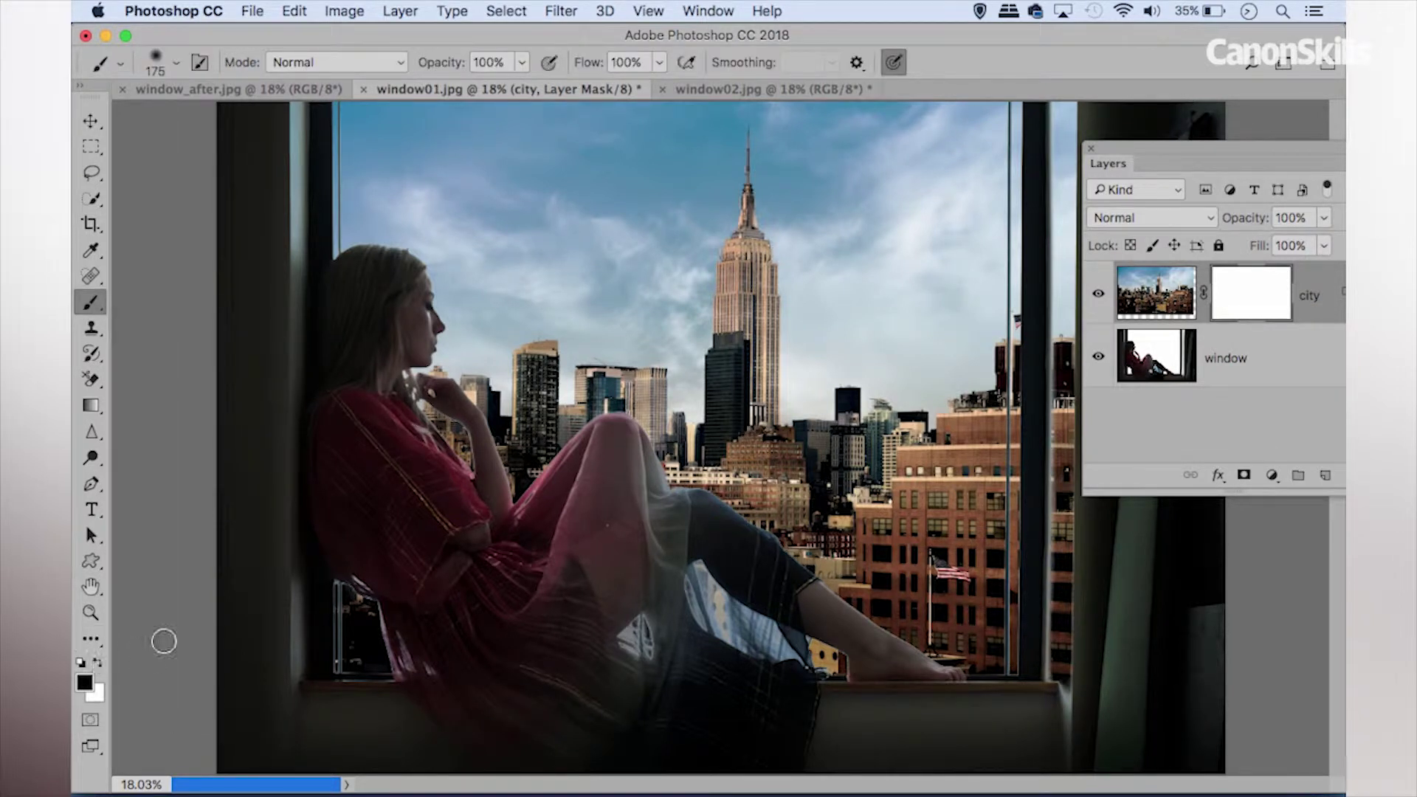
# Paint black on the city layer's mask down the full height of the wall right of the window to hide the city there.
pyautogui.press('x')
pyautogui.press('x')
pyautogui.press(']')
pyautogui.press(']')
pyautogui.press(']')
pyautogui.press(']')
pyautogui.press(']')
pyautogui.moveTo(1057, 112)
pyautogui.mouseDown()
pyautogui.moveTo(1077, 315)
pyautogui.moveTo(1060, 673)
pyautogui.mouseUp()
pyautogui.press('[')
pyautogui.press('[')
pyautogui.press('[')
pyautogui.press('[')
pyautogui.press('[')
pyautogui.press('[')
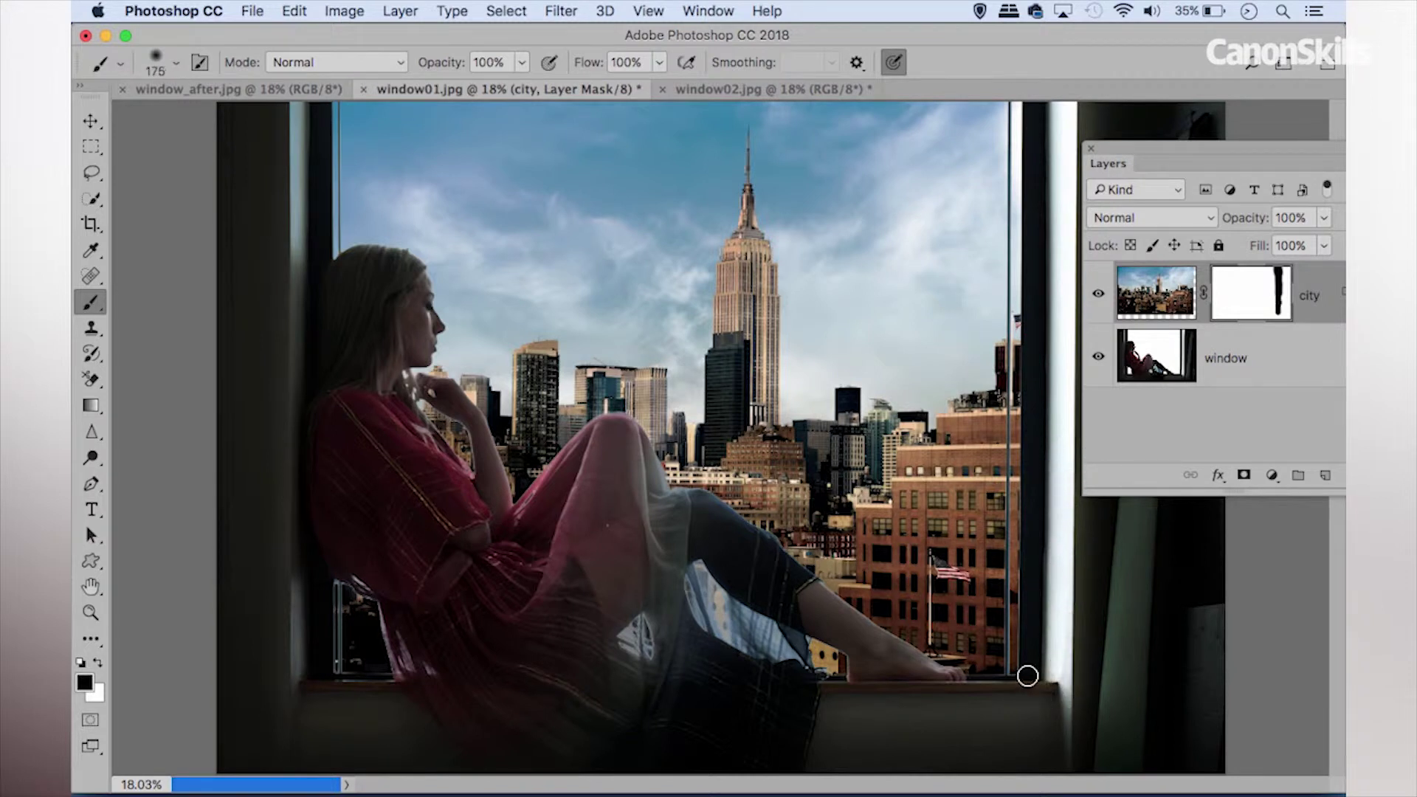
# Mask the city off the wall left of the window with a 400 px black brush.
pyautogui.press(']')
pyautogui.press(']')
pyautogui.press(']')
pyautogui.press(']')
pyautogui.press(']')
pyautogui.press(']')
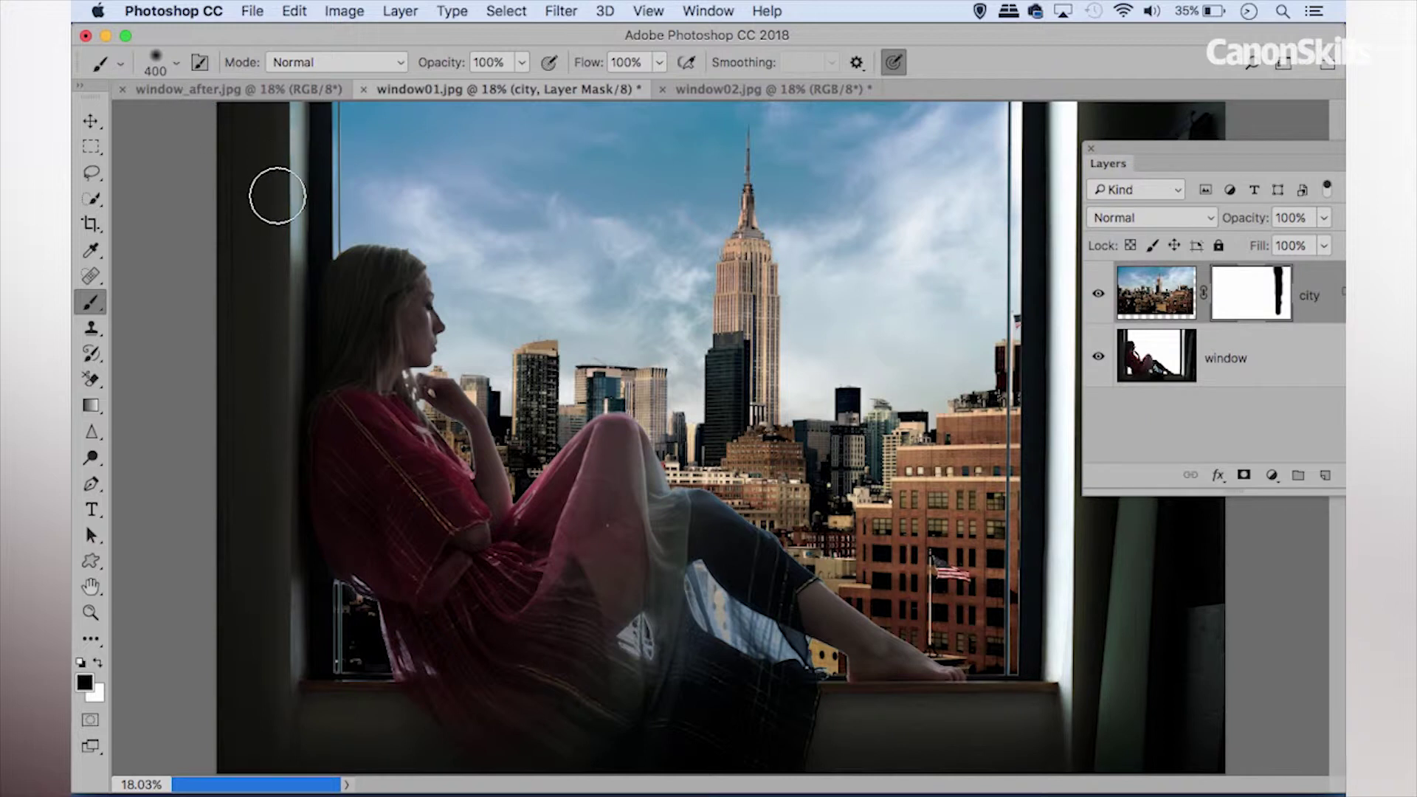
pyautogui.moveTo(284, 407); pyautogui.dragTo(285, 731)
# Mask the city along the inner edge of the right window frame with one straight 100 px black stroke.
pyautogui.press('[')
pyautogui.press('[')
pyautogui.press('[')
pyautogui.press('[')
pyautogui.press('[')
pyautogui.press('[')
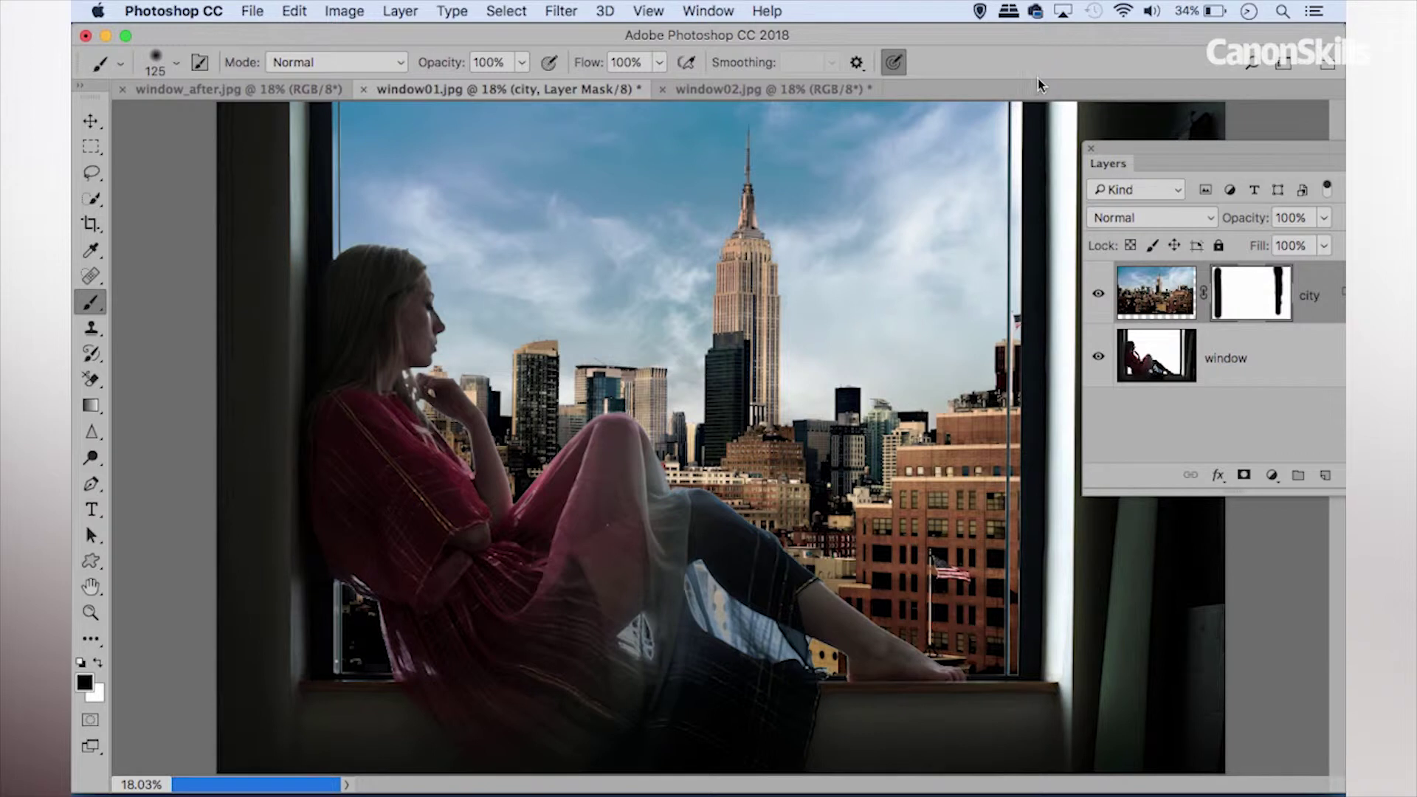
pyautogui.press('[')
pyautogui.keyDown('shift'); pyautogui.click(1015, 673); pyautogui.keyUp('shift')
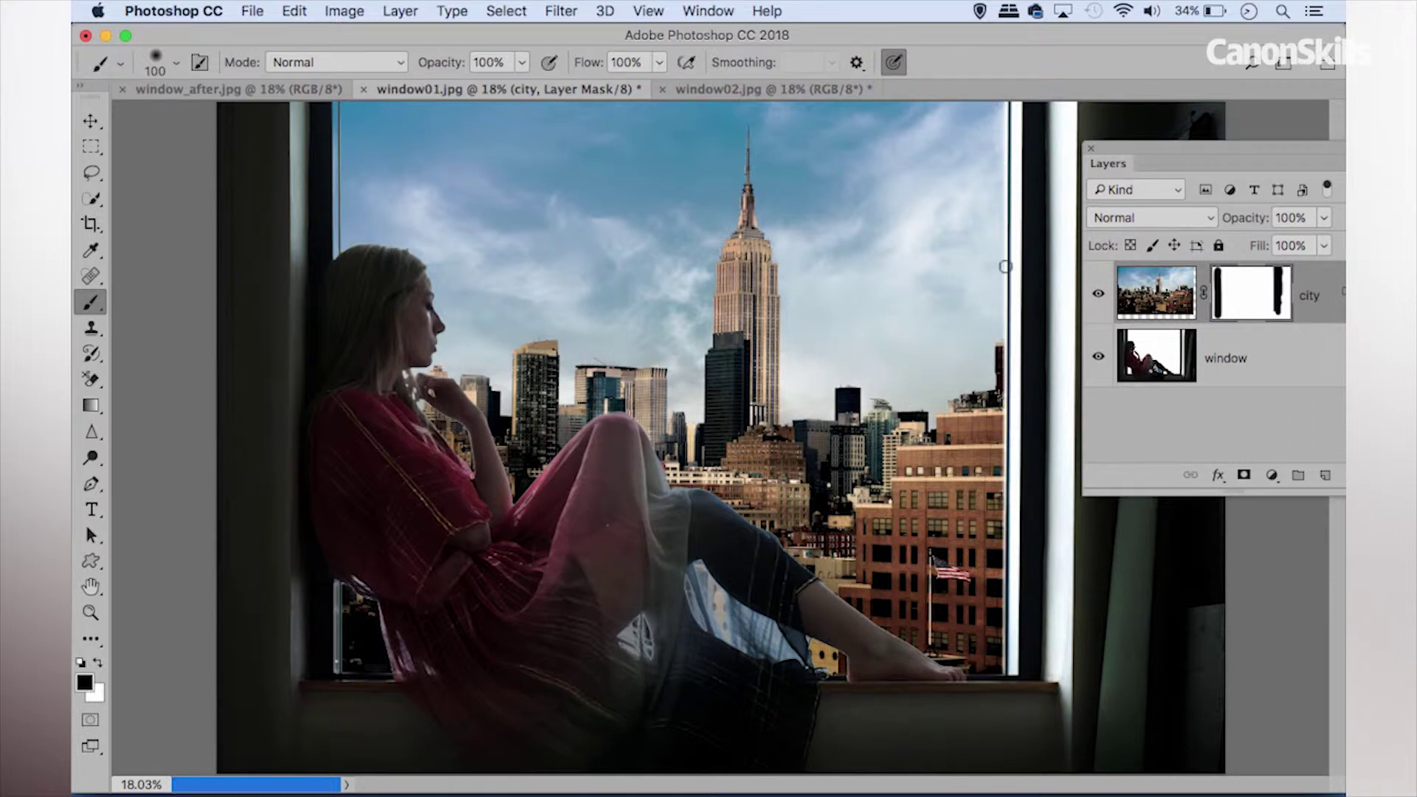
# With a 70 px brush, restore the city beside the right frame in white and mask the left frame edge in black using straight strokes.
pyautogui.press('x')
pyautogui.press('[')
pyautogui.keyDown('shift'); pyautogui.click(1000, 670); pyautogui.keyUp('shift')
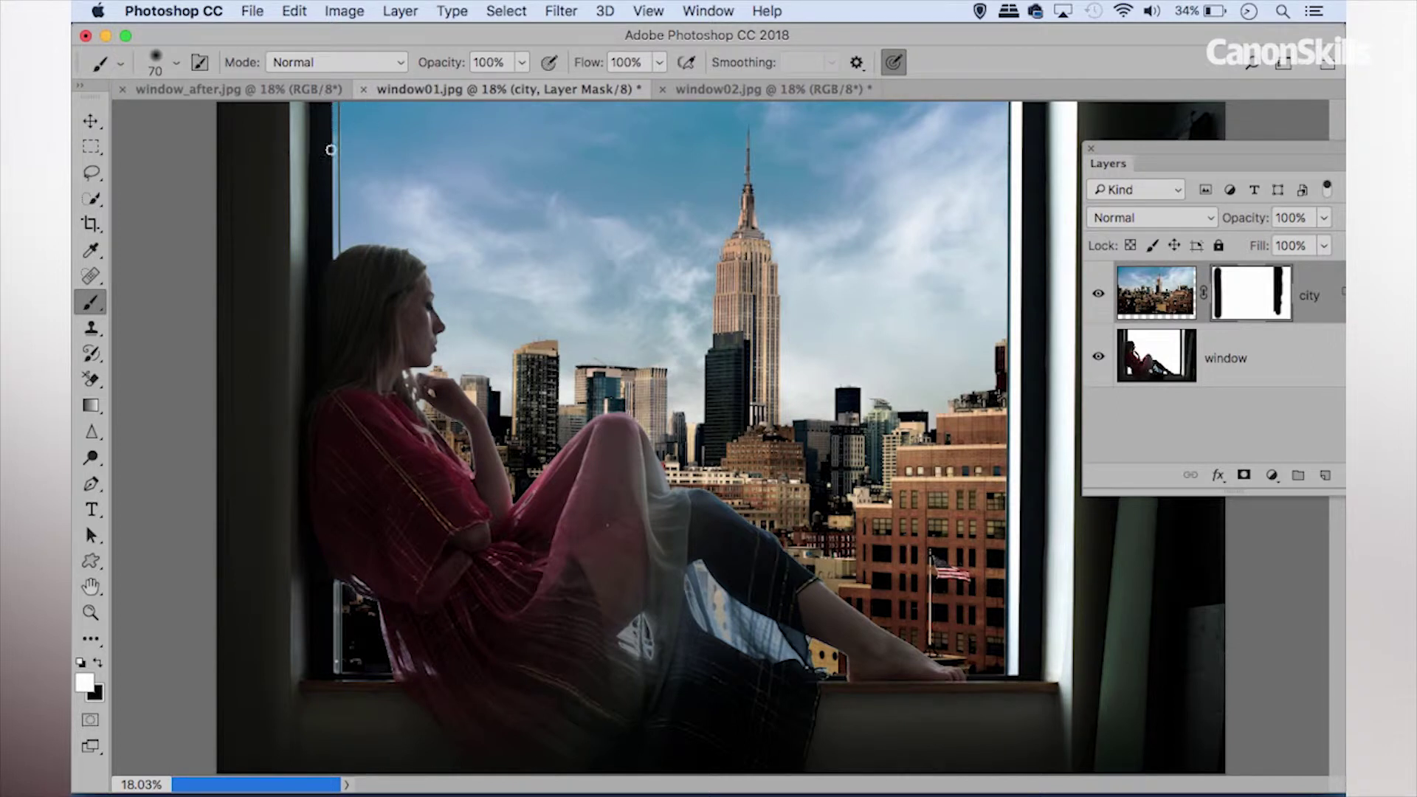
pyautogui.press('x')
pyautogui.keyDown('shift'); pyautogui.click(331, 101); pyautogui.keyUp('shift')
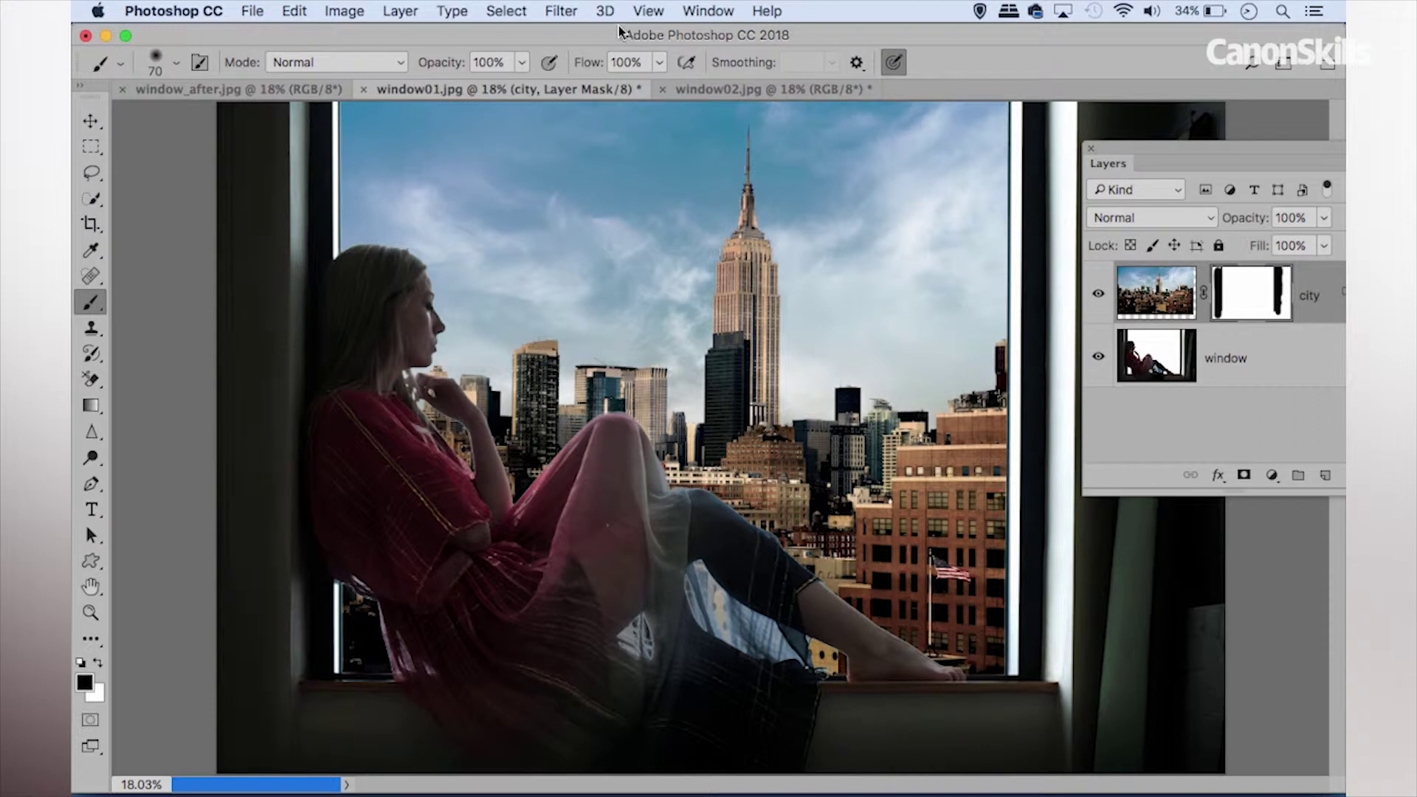
# Lightly fade the lower parts of the city near both window frames on the mask with a 1900 px black brush at 11% opacity.
pyautogui.moveTo(451, 70); pyautogui.dragTo(362, 63)
pyautogui.press(']')
pyautogui.press(']')
pyautogui.press(']')
pyautogui.press(']')
pyautogui.press(']')
pyautogui.press(']')
pyautogui.press(']')
pyautogui.press(']')
pyautogui.press(']')
pyautogui.press(']')
pyautogui.press(']')
pyautogui.press(']')
pyautogui.press(']')
pyautogui.press(']')
pyautogui.press(']')
pyautogui.press(']')
pyautogui.press(']')
pyautogui.press(']')
pyautogui.press(']')
pyautogui.press(']')
pyautogui.press(']')
pyautogui.press(']')
pyautogui.press(']')
pyautogui.press(']')
pyautogui.press(']')
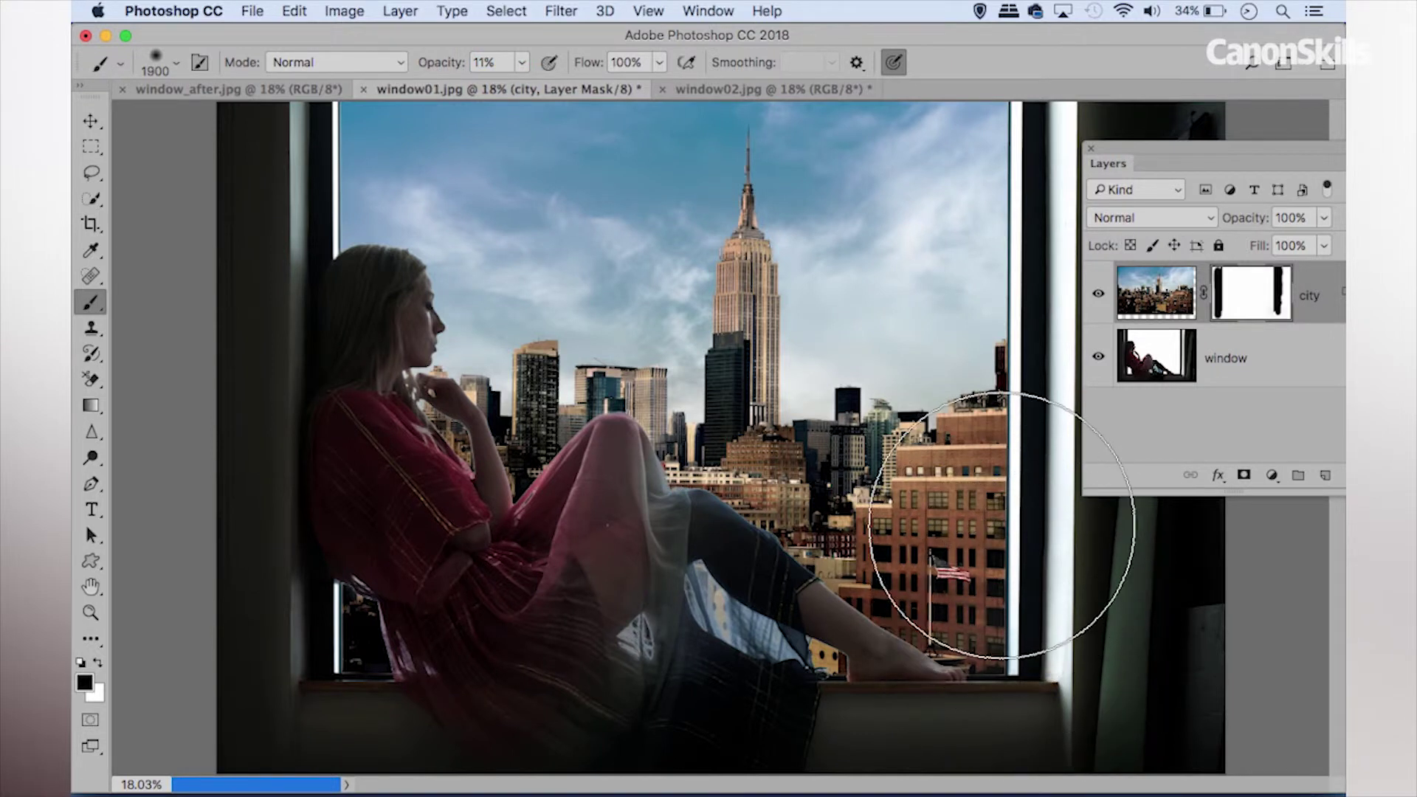
pyautogui.click(1003, 530)
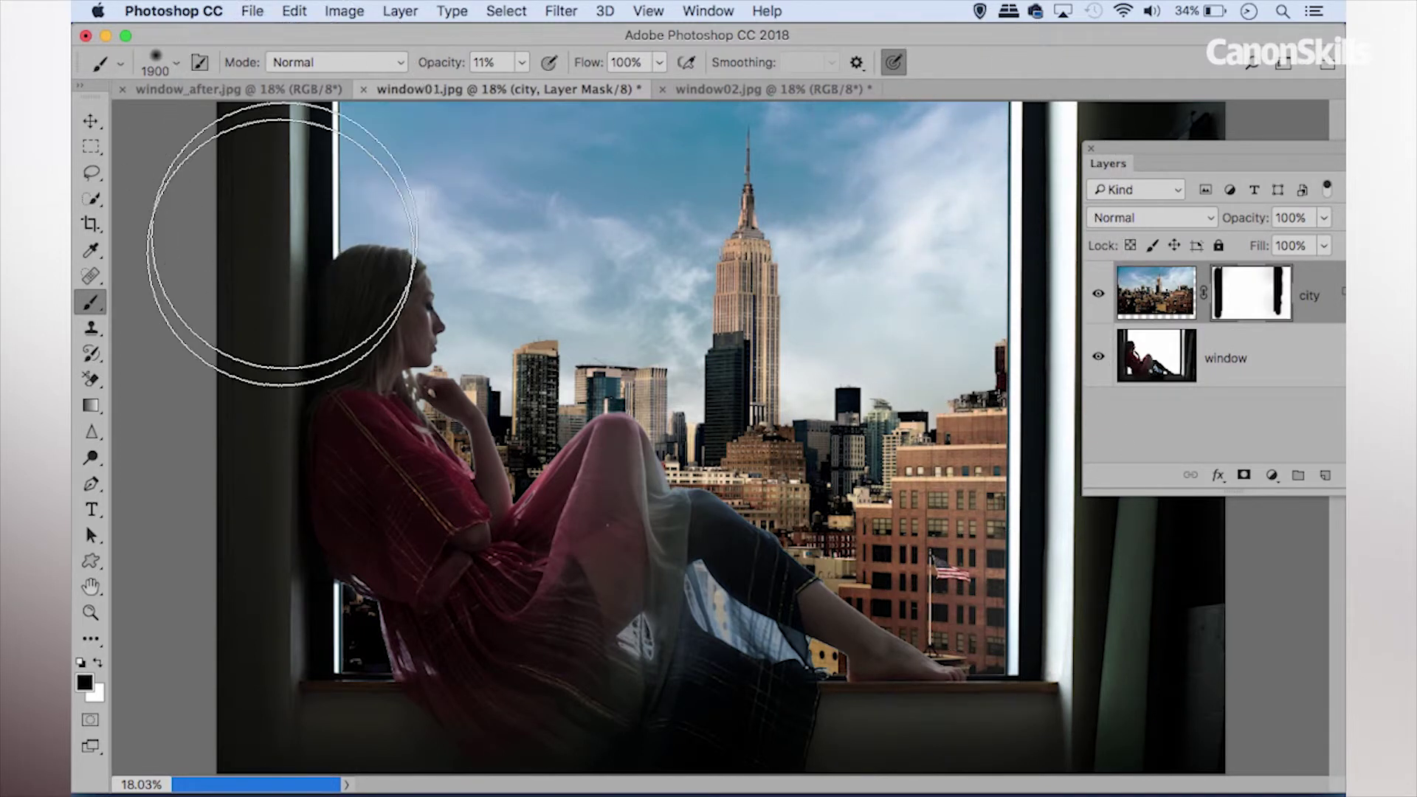
pyautogui.moveTo(325, 633)
pyautogui.mouseDown()
pyautogui.moveTo(352, 716)
pyautogui.moveTo(465, 658)
pyautogui.mouseUp()
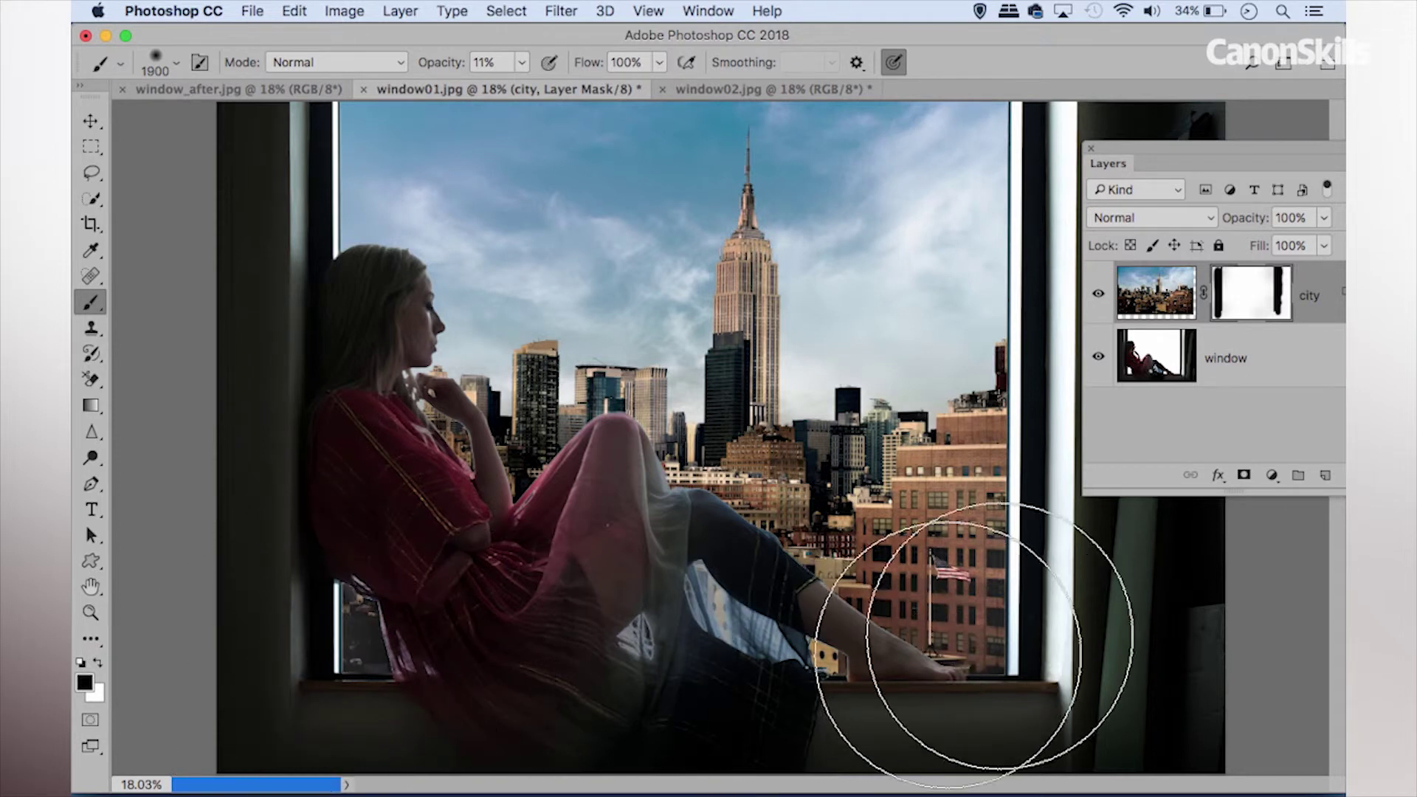
# Reduce the mask brush size to 400 px.
pyautogui.press('[')
pyautogui.press('[')
pyautogui.press('[')
pyautogui.press('[')
pyautogui.press('[')
pyautogui.press('[')
pyautogui.press('[')
pyautogui.press('[')
pyautogui.press('[')
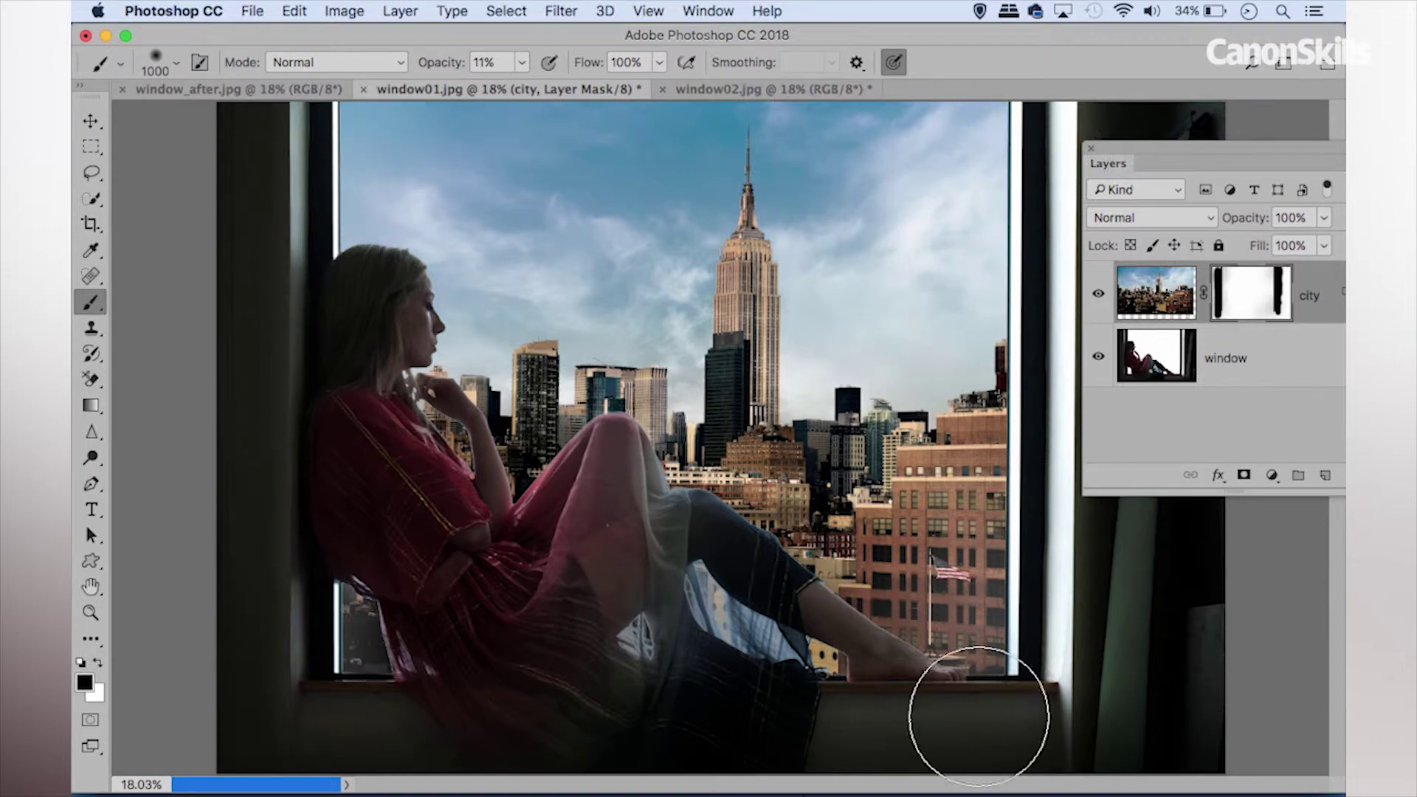
pyautogui.press('[')
pyautogui.press('[')
pyautogui.press('[')
pyautogui.press('[')
pyautogui.press('[')
pyautogui.press('[')
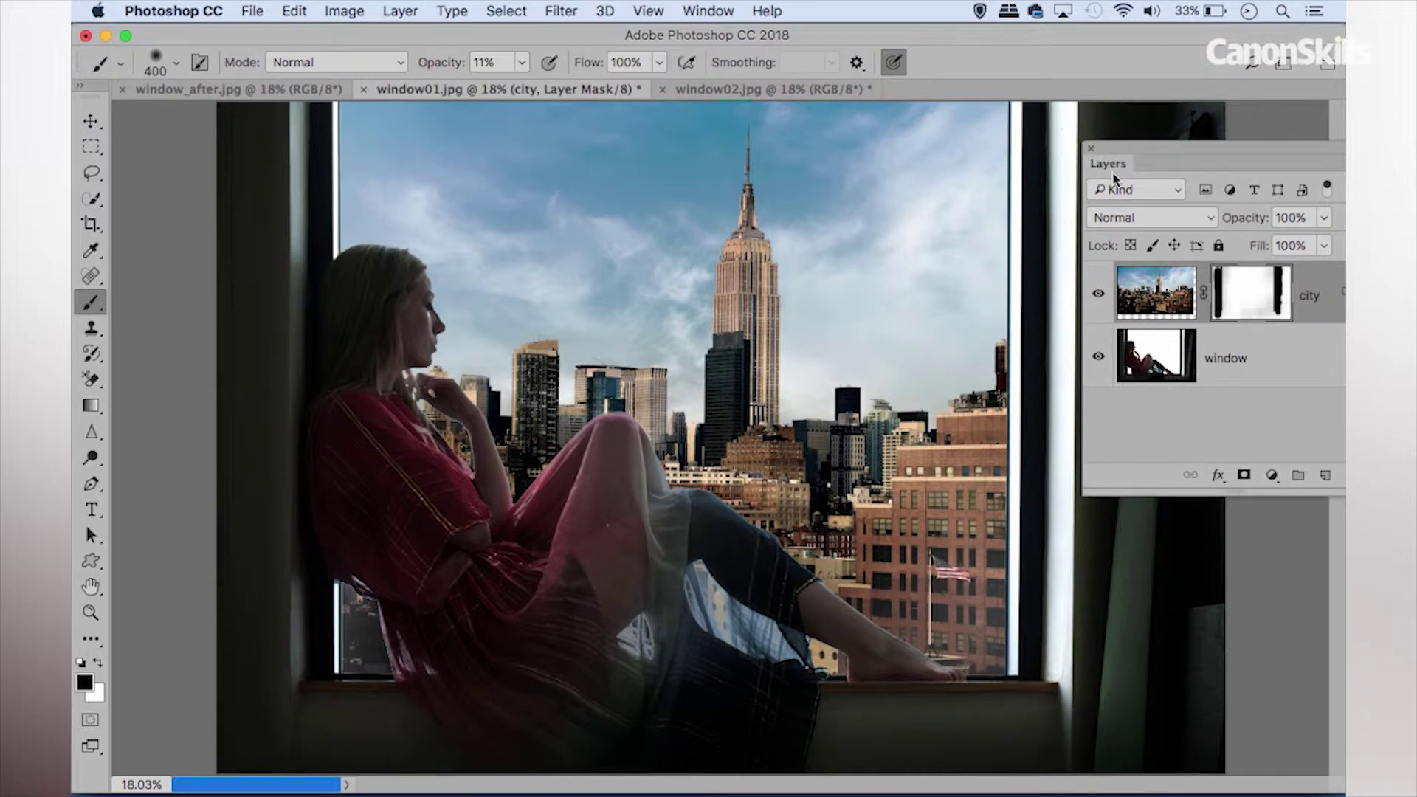
# Add a Hue/Saturation adjustment layer above the city with Saturation -47 and Lightness +34.
pyautogui.moveTo(1106, 163); pyautogui.dragTo(1031, 166)
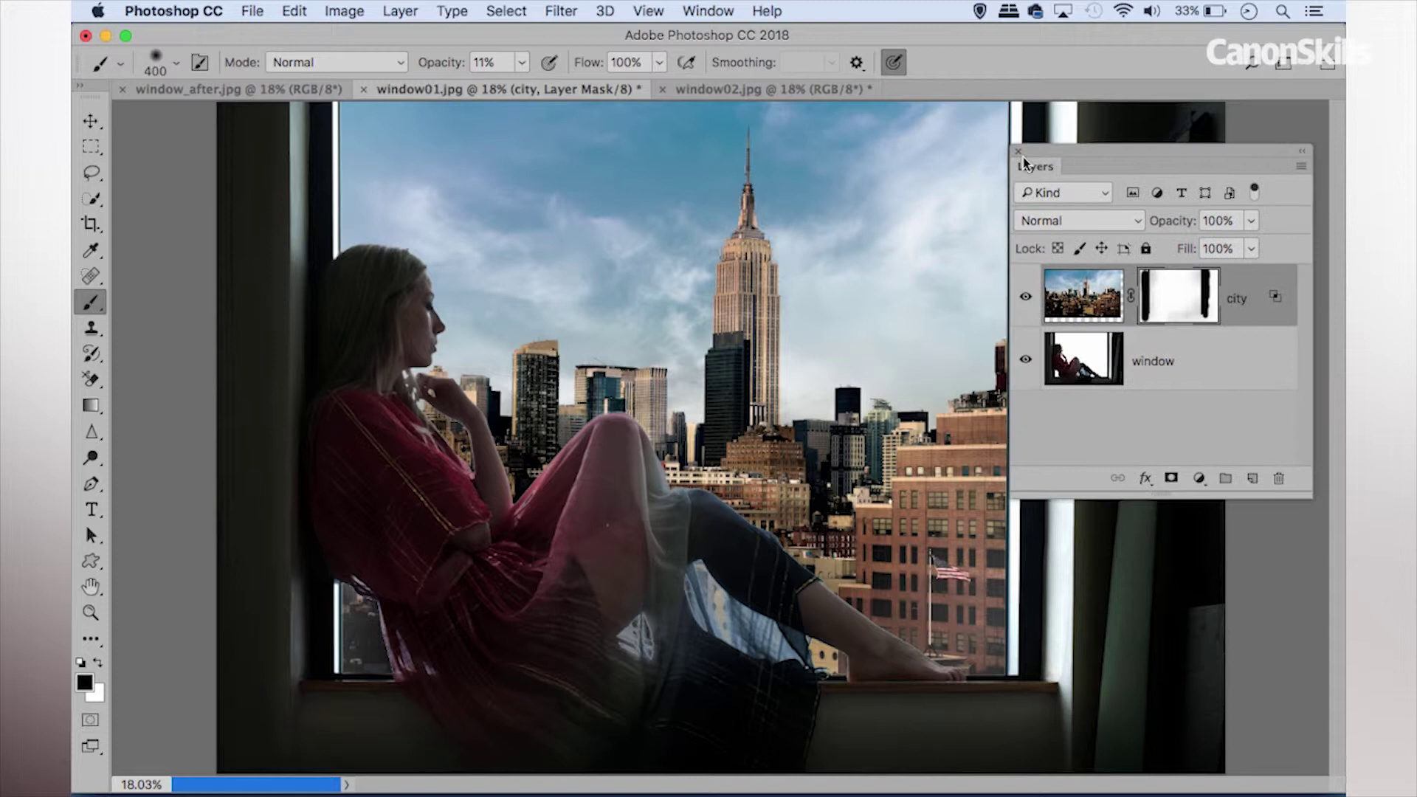
pyautogui.click(1200, 480)
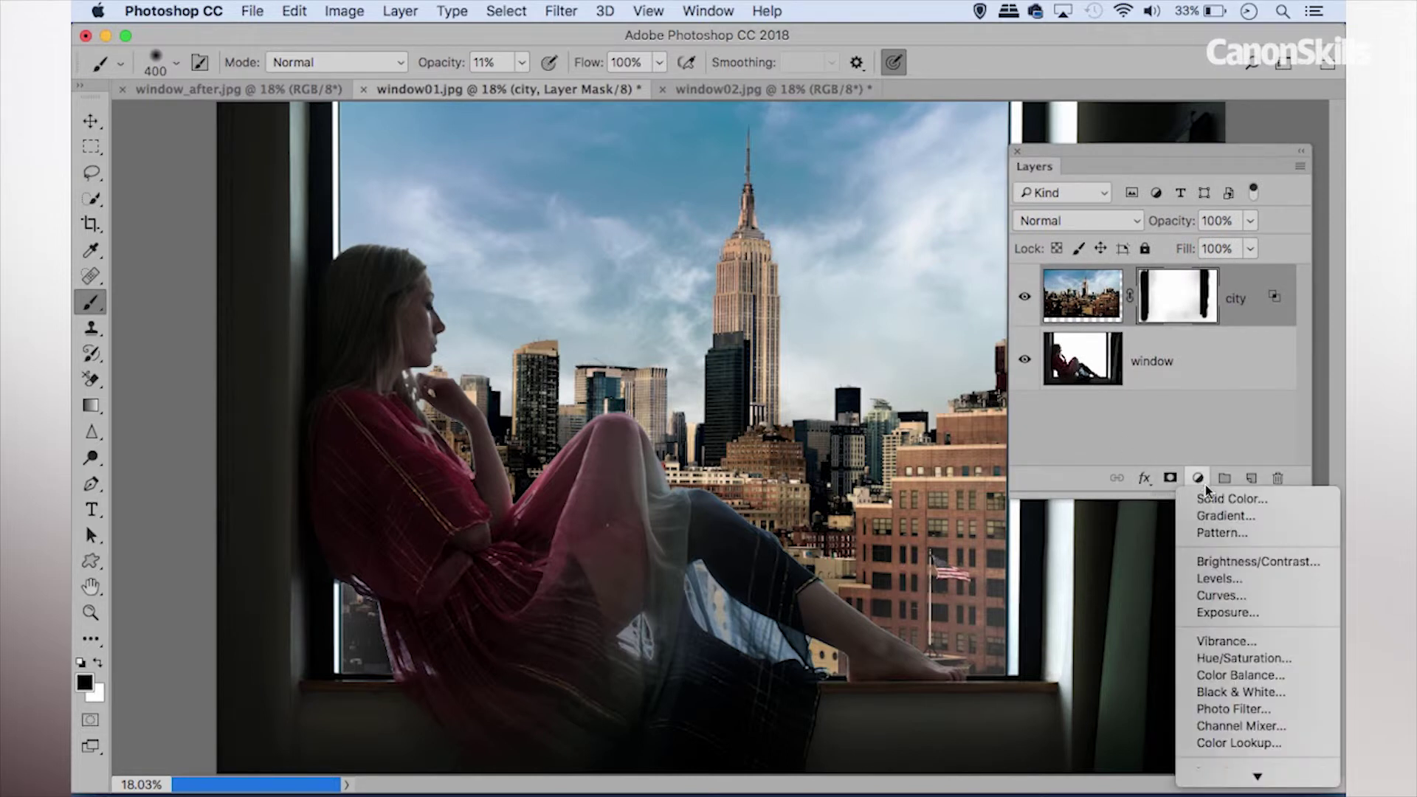
pyautogui.click(1270, 660)
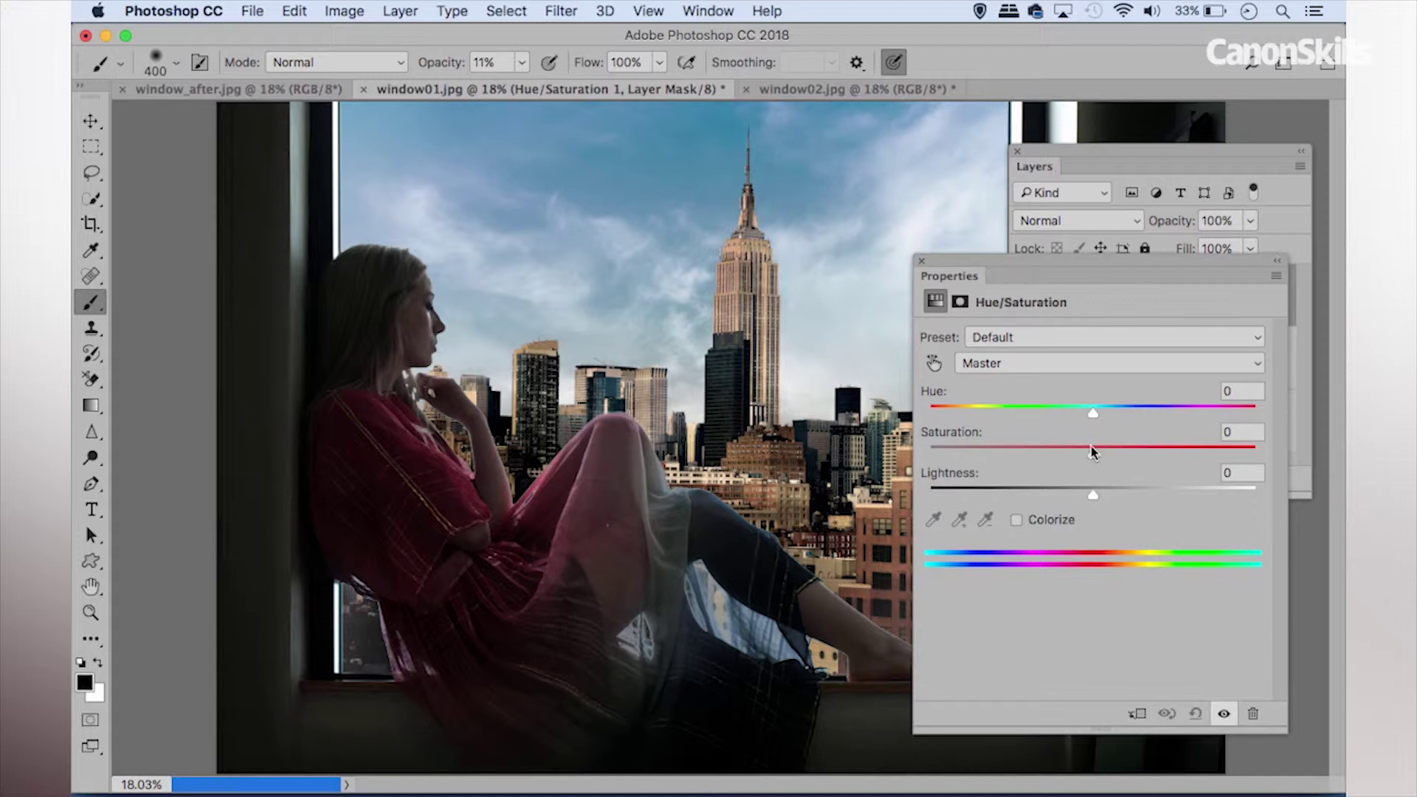
pyautogui.moveTo(1093, 452); pyautogui.dragTo(1015, 447)
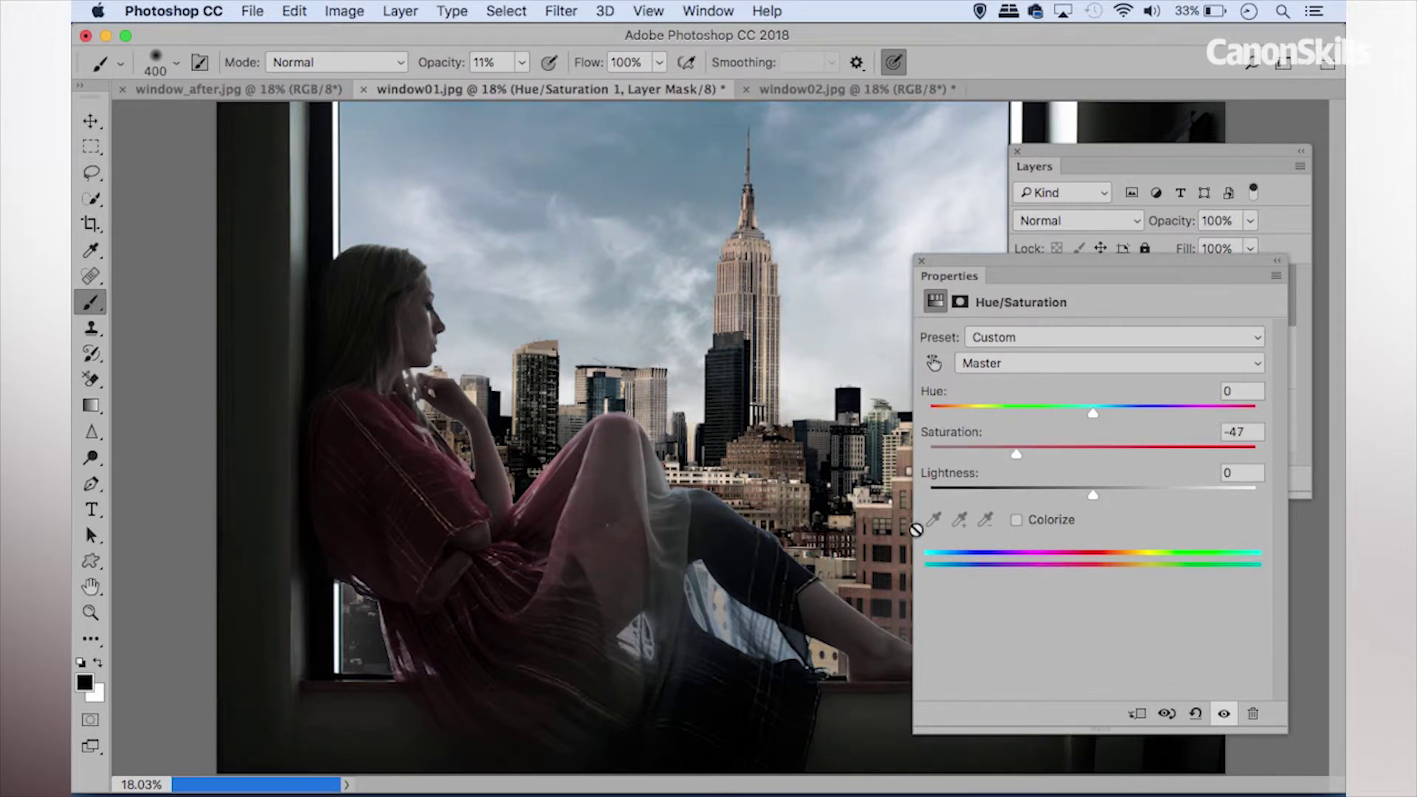
pyautogui.moveTo(1095, 497); pyautogui.dragTo(1148, 496)
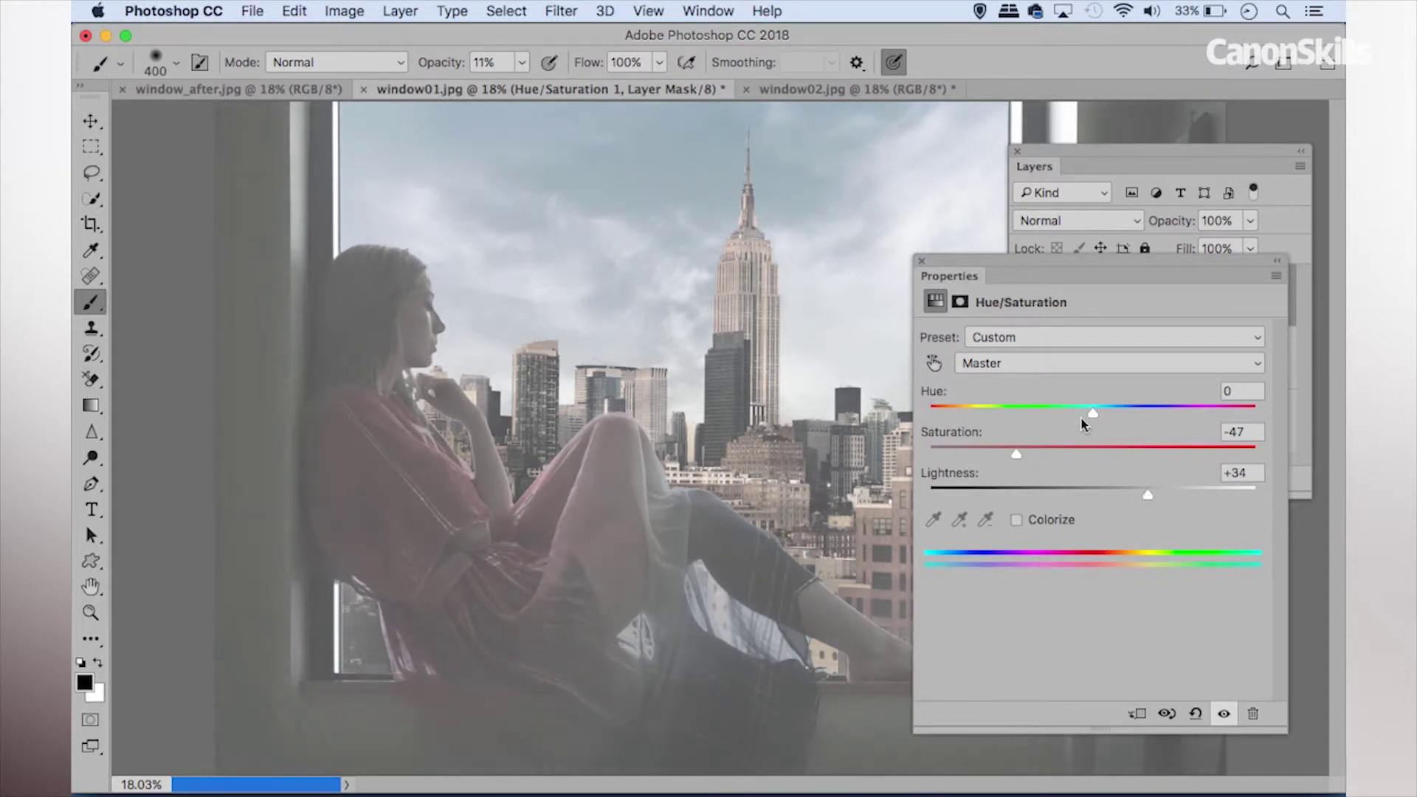
# Clip the Hue/Saturation adjustment to the city layer and move its Properties panel clear of the layer list.
pyautogui.moveTo(959, 277); pyautogui.dragTo(979, 565)
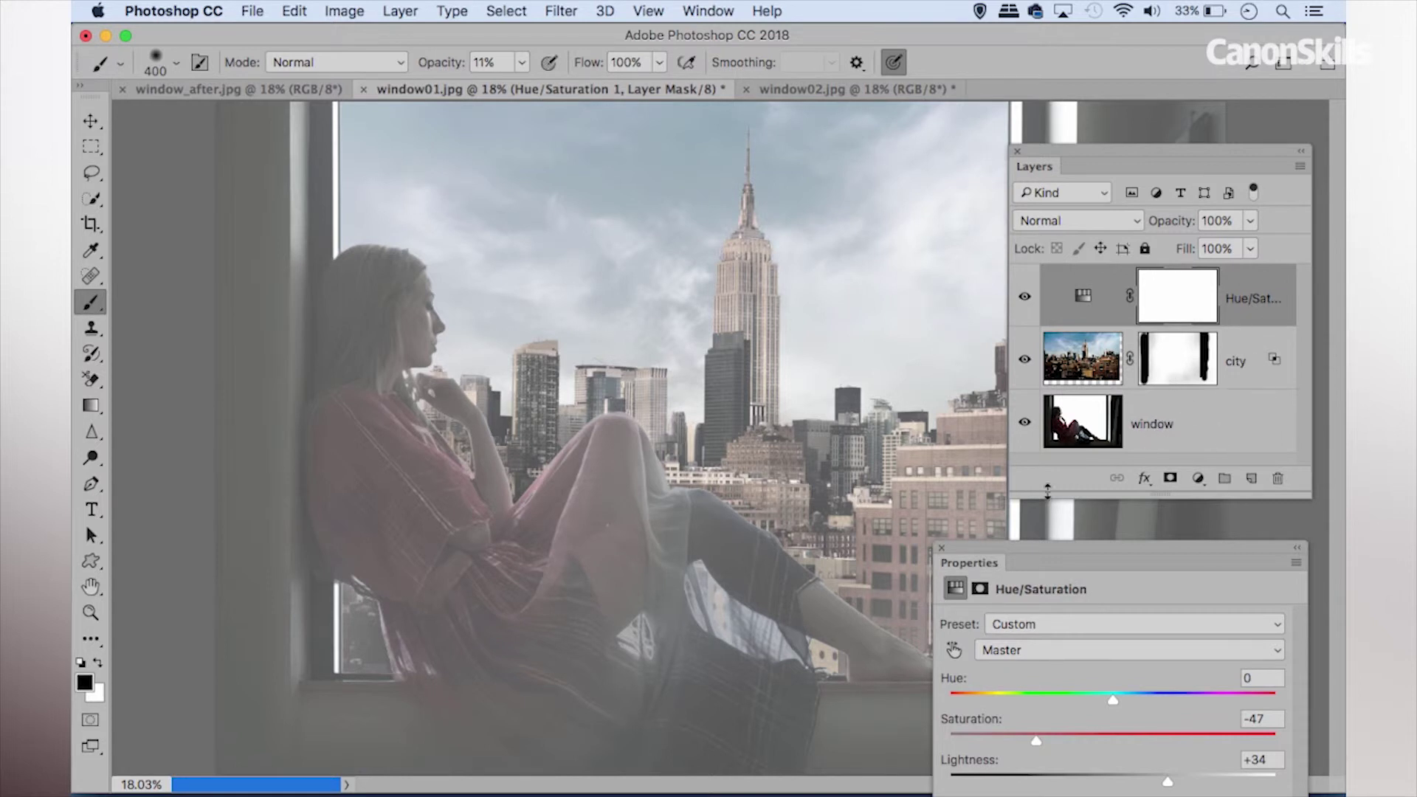
pyautogui.moveTo(986, 548); pyautogui.dragTo(980, 229)
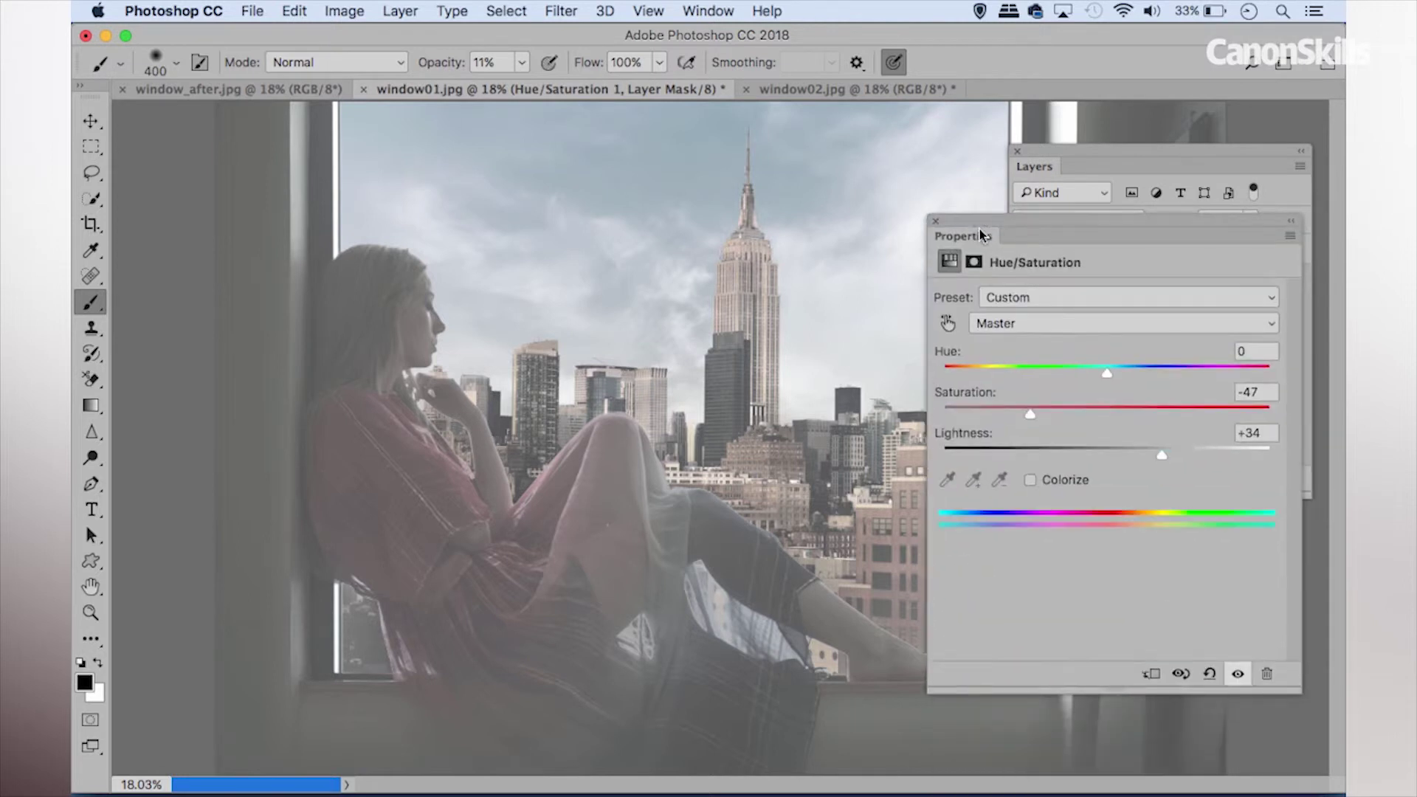
pyautogui.click(1149, 673)
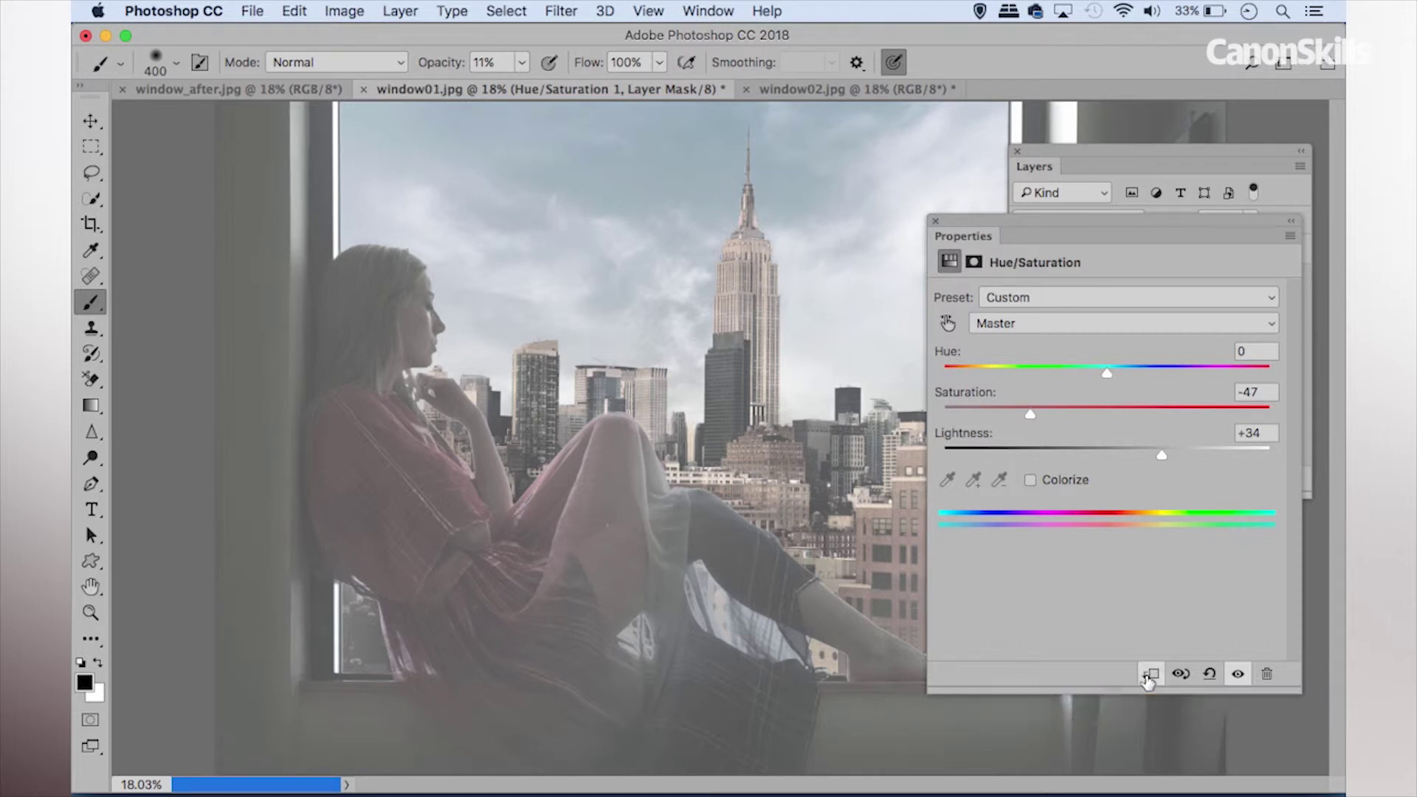
pyautogui.moveTo(962, 232); pyautogui.dragTo(966, 592)
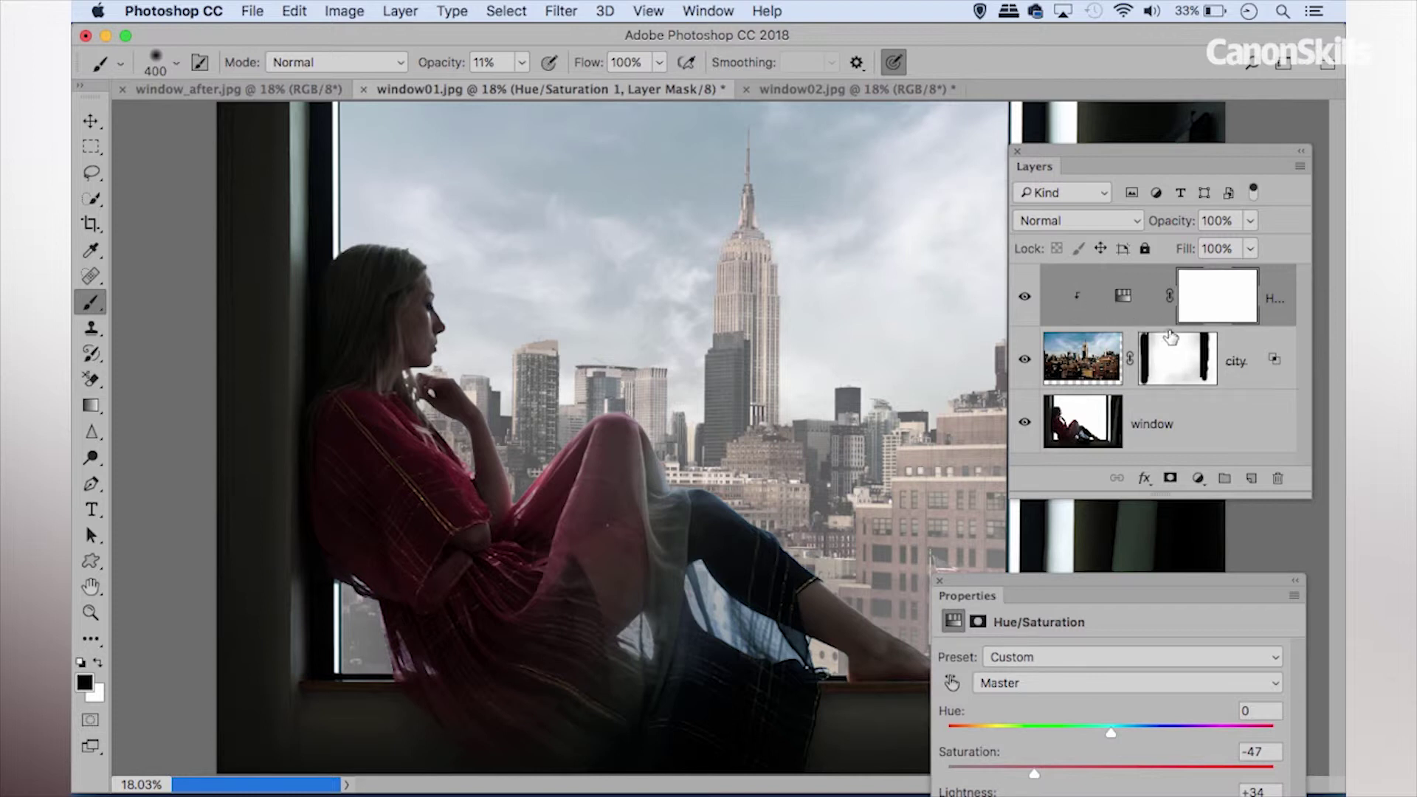
# Toggle the Hue/Saturation layer's visibility off and on to compare the city before and after the adjustment.
pyautogui.click(1025, 298)
pyautogui.click(1024, 298)
pyautogui.click(1024, 298)
pyautogui.click(1024, 299)
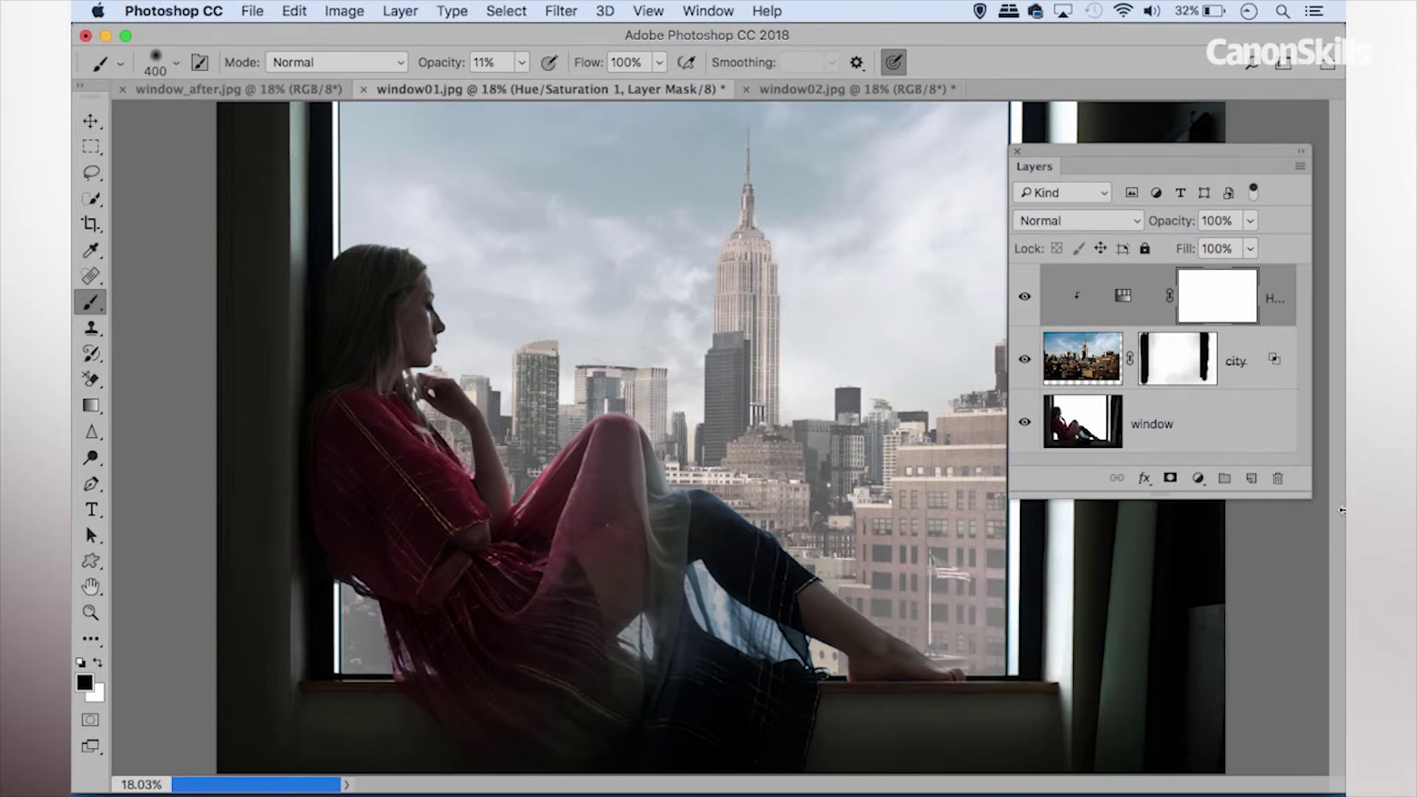
# Reopen the Hue/Saturation adjustment, set Saturation to -52 and Lightness to +38, and close its properties.
pyautogui.doubleClick(1122, 299)
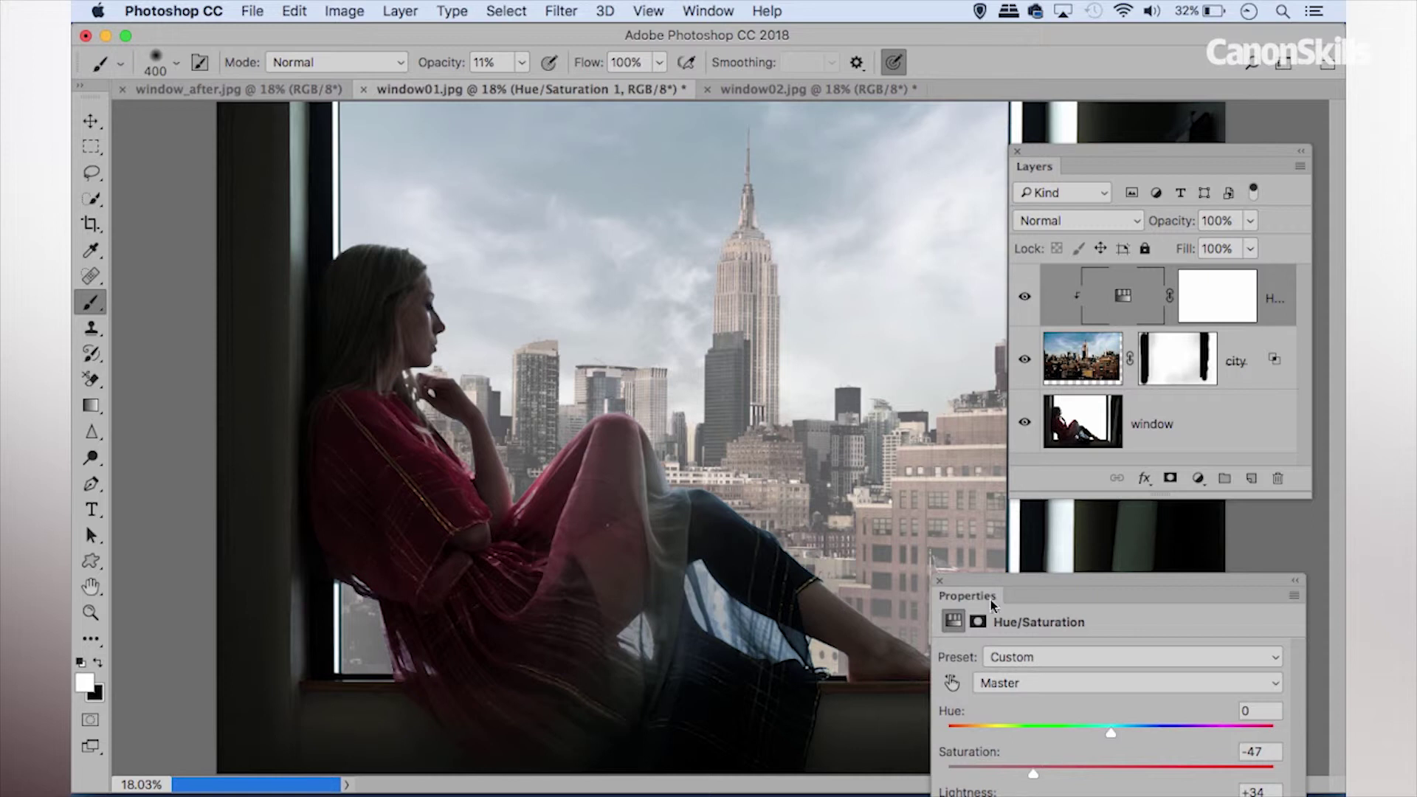
pyautogui.moveTo(969, 595); pyautogui.dragTo(931, 305)
pyautogui.moveTo(995, 487); pyautogui.dragTo(988, 486)
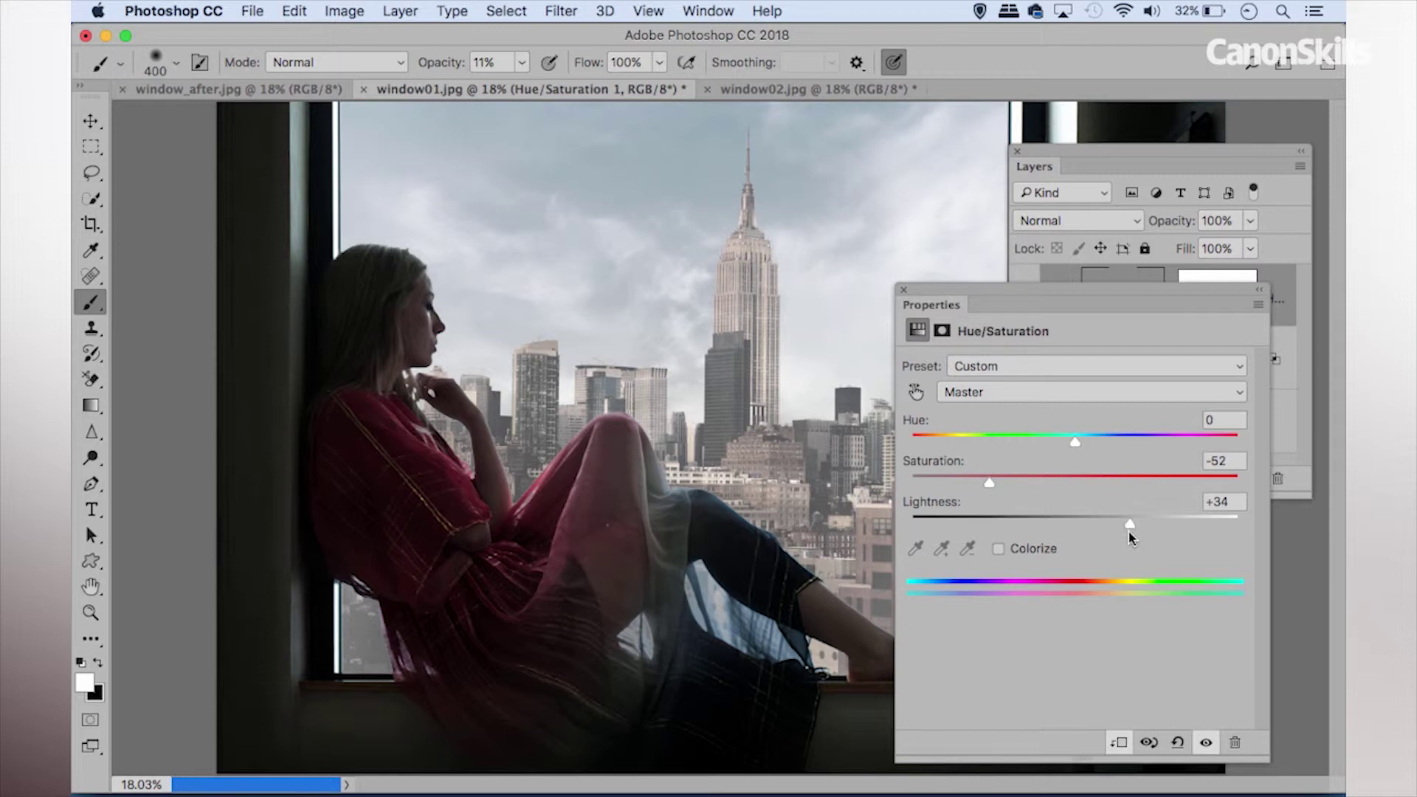
pyautogui.moveTo(1128, 525); pyautogui.dragTo(1137, 525)
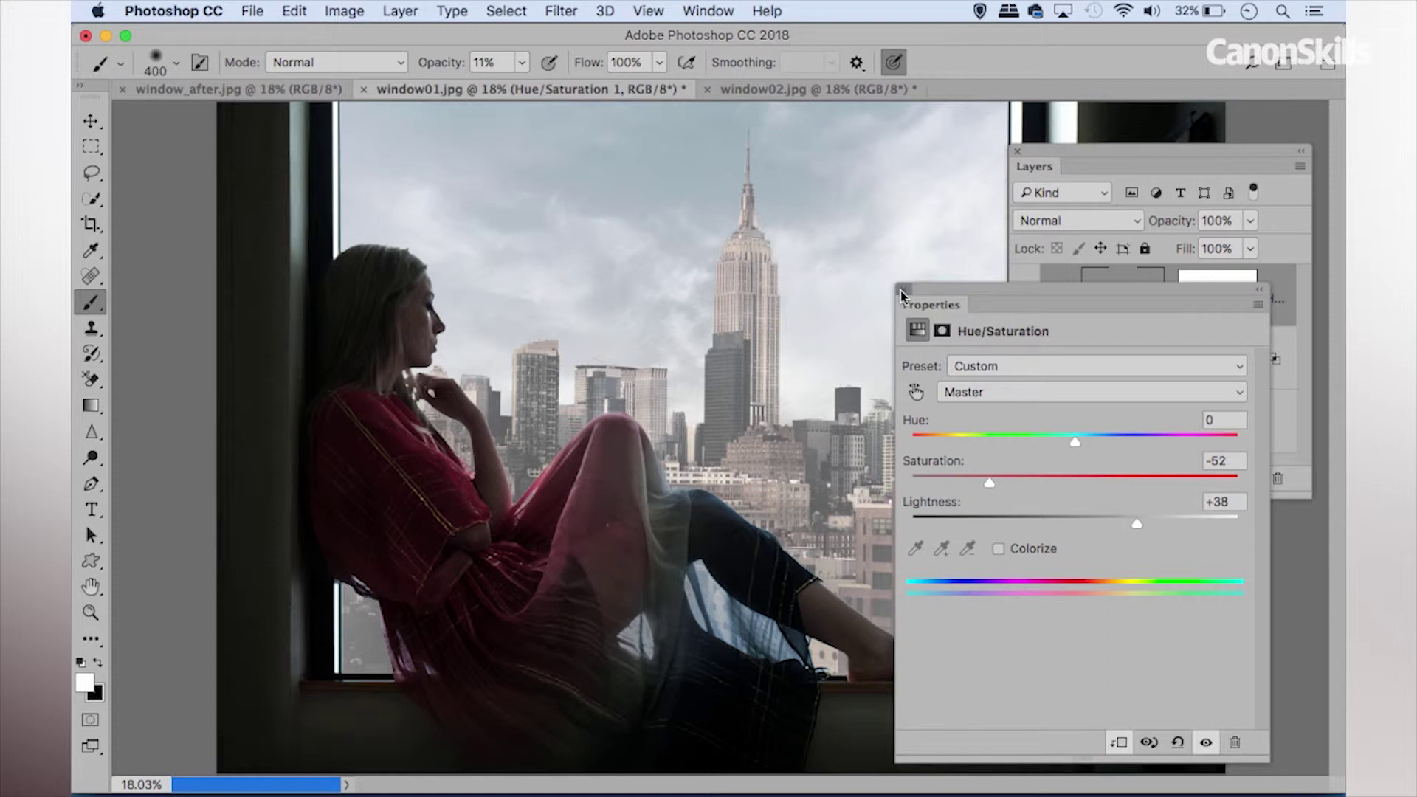
pyautogui.click(900, 290)
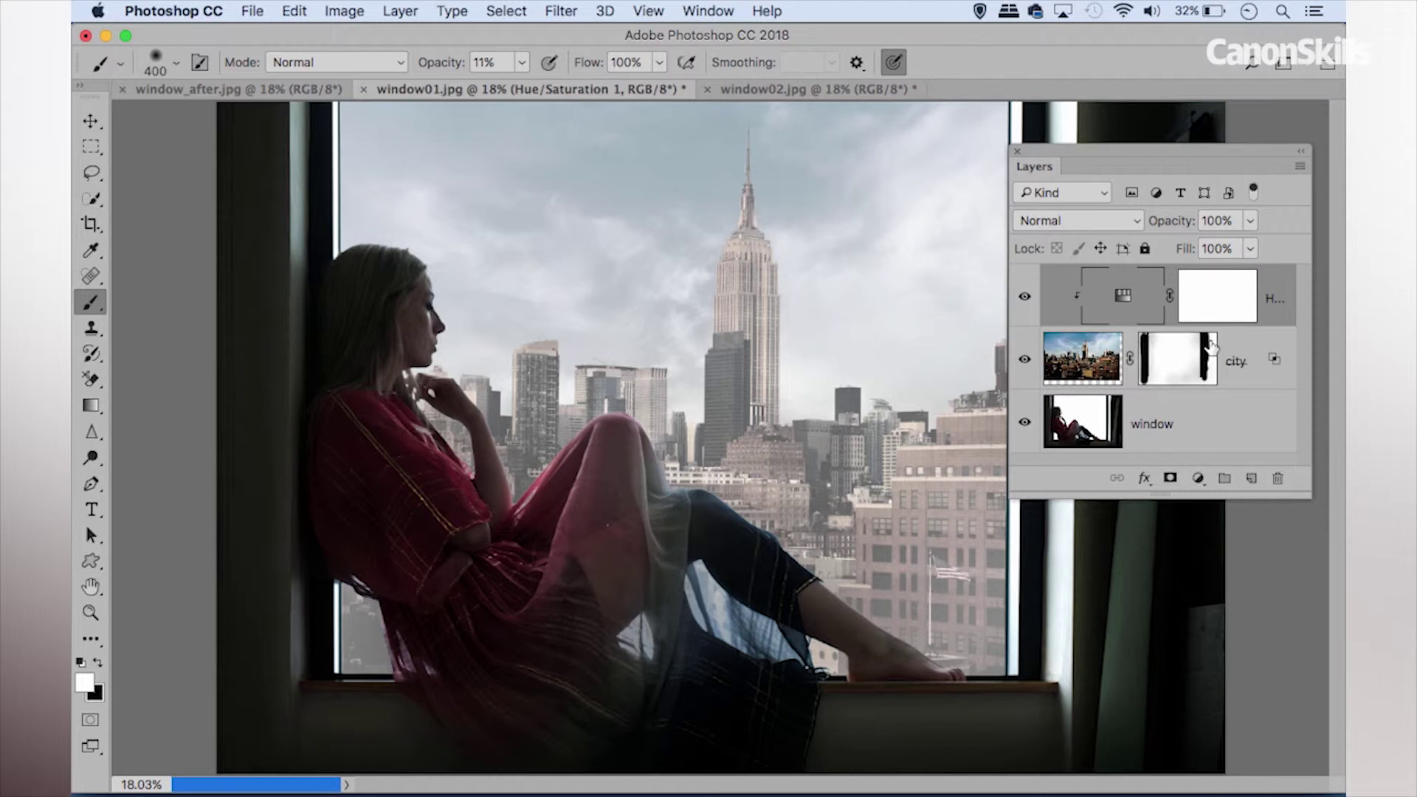
# Try moving the city layer up and to the right with its mask still linked, and undo the move.
pyautogui.click(1247, 358)
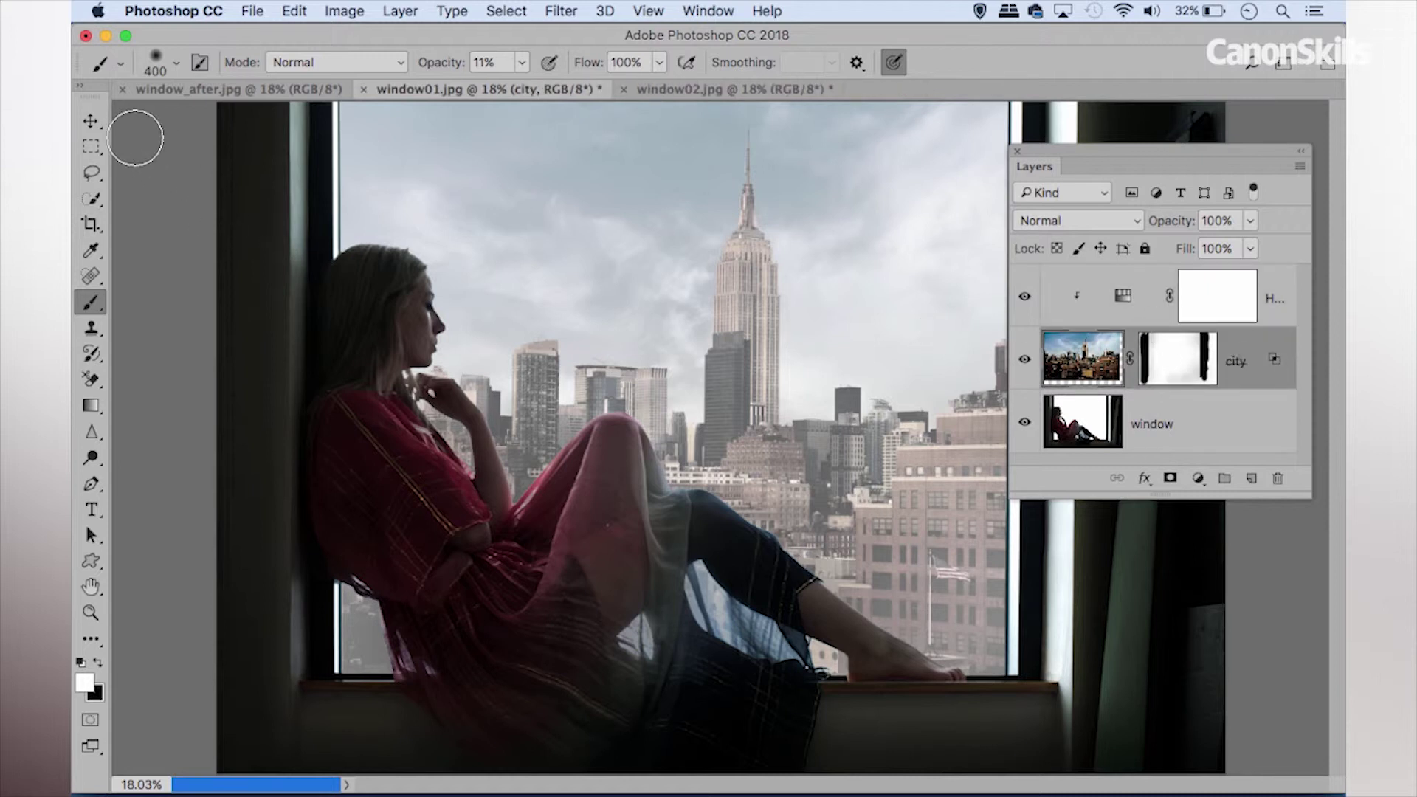
pyautogui.click(91, 121)
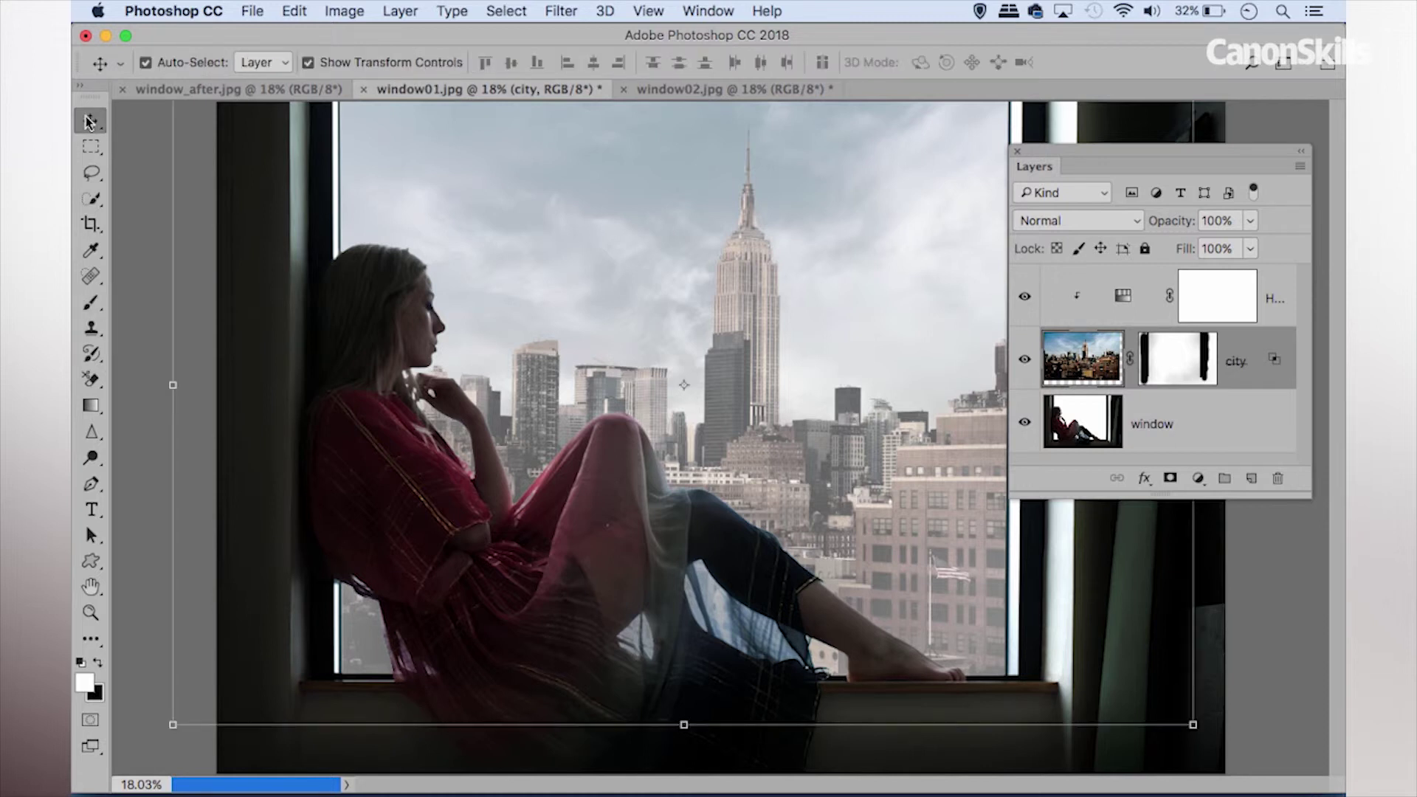
pyautogui.moveTo(557, 307); pyautogui.dragTo(569, 271)
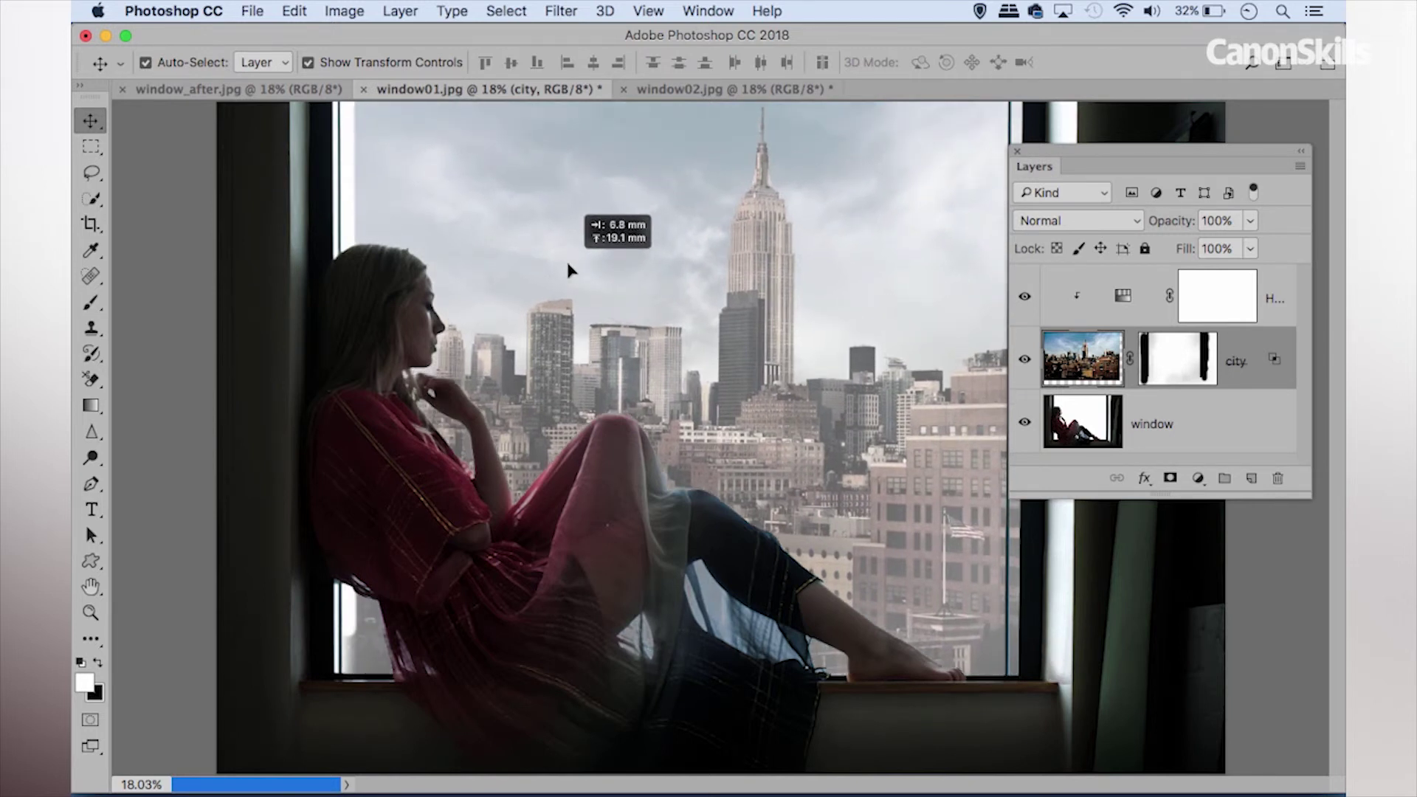
pyautogui.moveTo(569, 271); pyautogui.dragTo(588, 266)
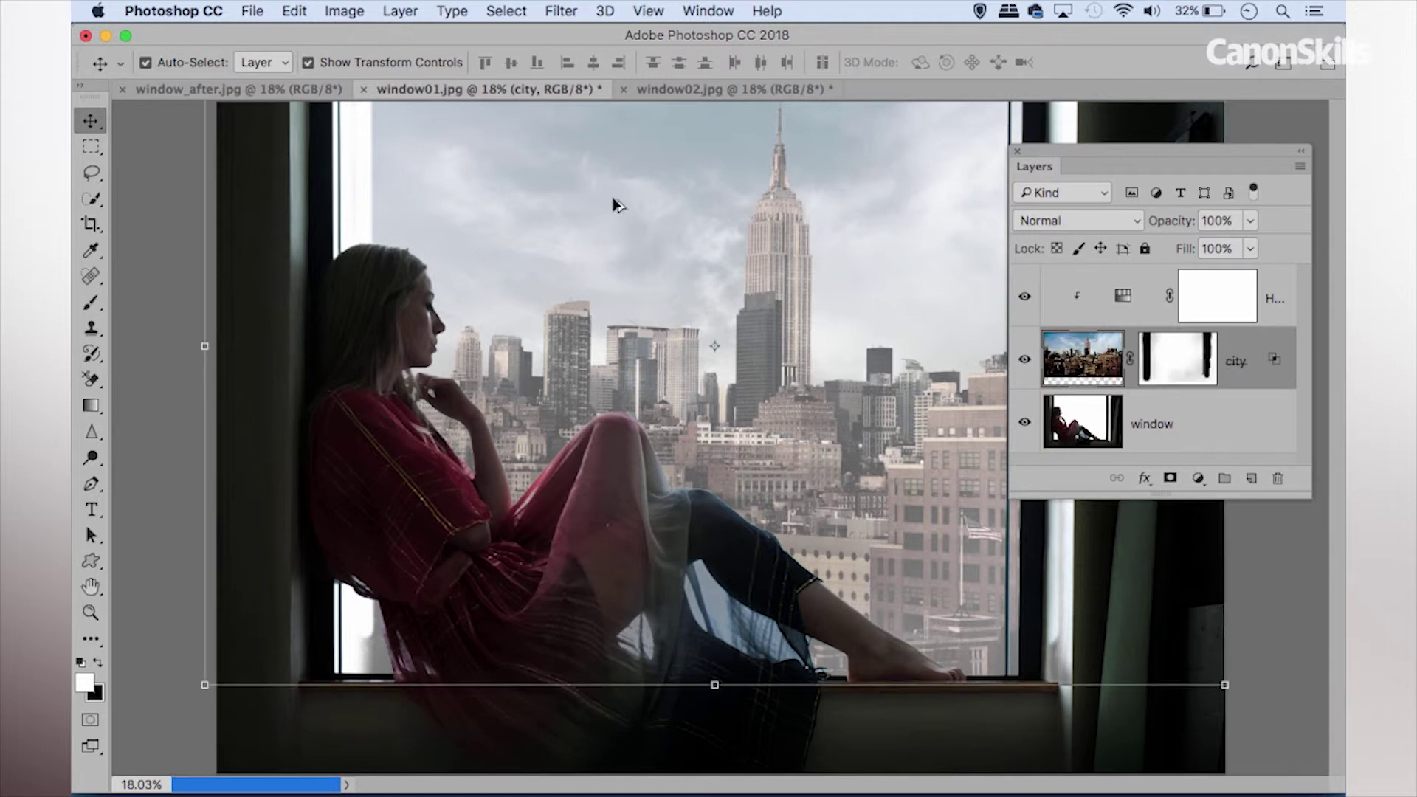
pyautogui.press('super+z')
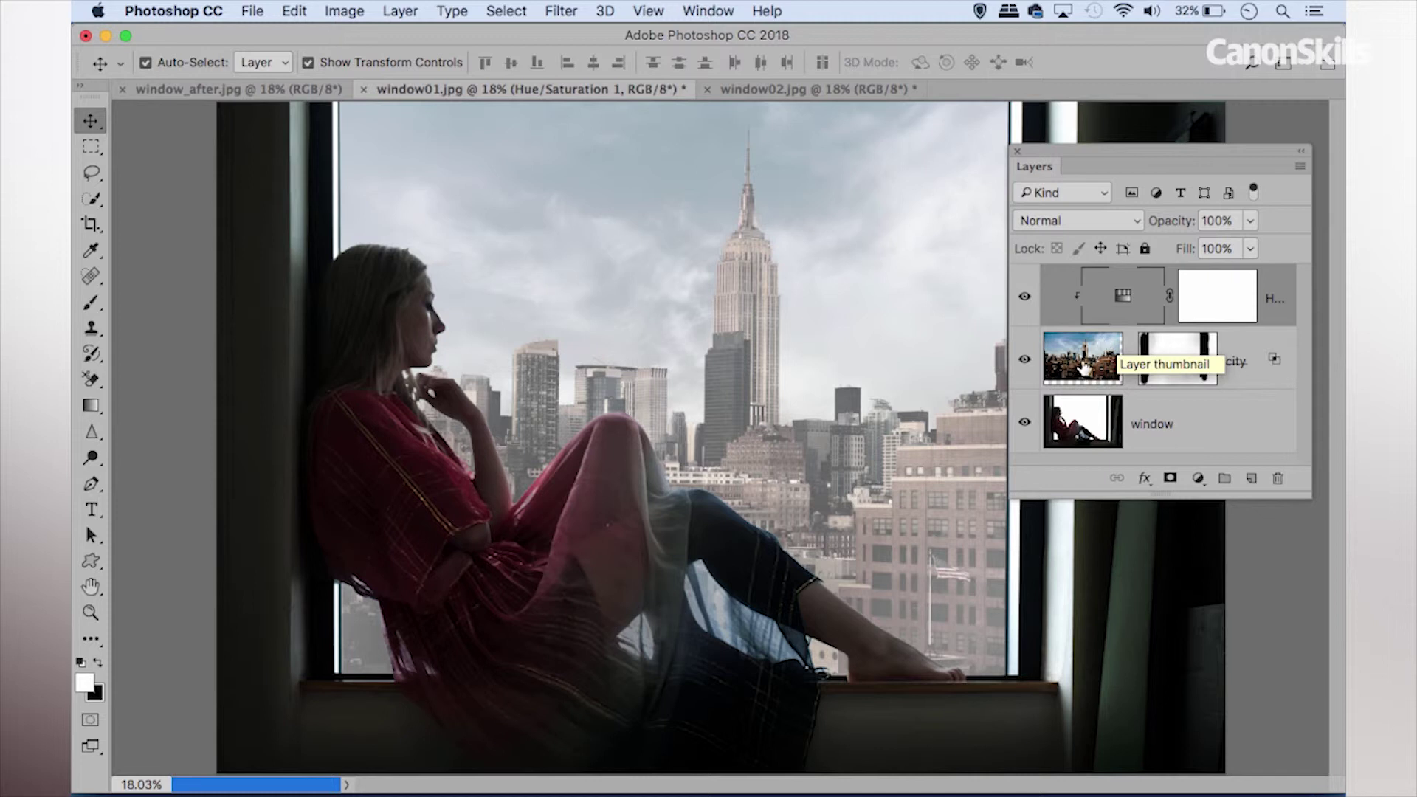
# Unlink the city layer's mask and move only the skyline image horizontally to the right behind the window.
pyautogui.click(1083, 367)
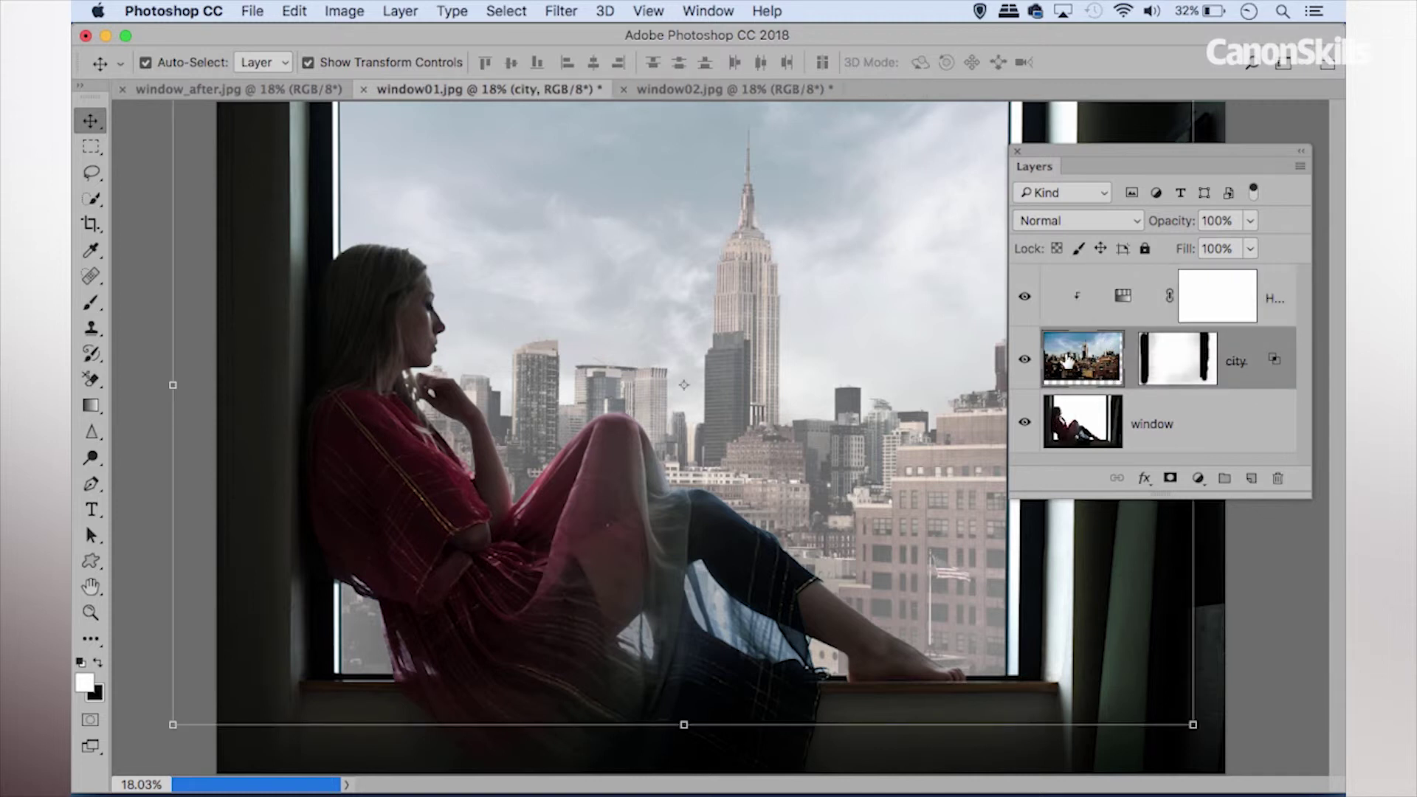
pyautogui.moveTo(675, 312); pyautogui.dragTo(774, 317)
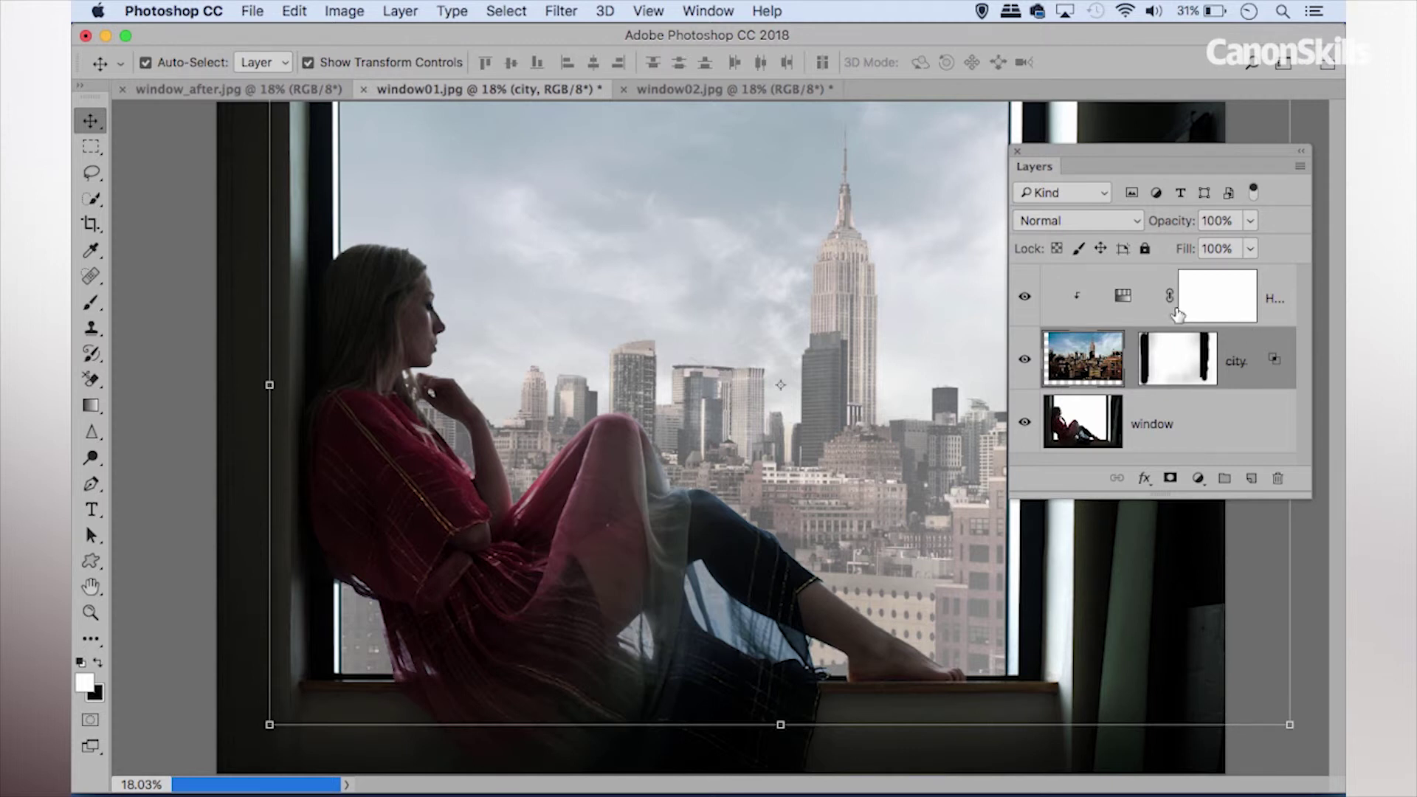
# Apply a Gaussian Blur with a radius of 2.7 pixels to the city layer's image, previewing the effect on the skyscraper.
pyautogui.rightClick(1236, 349)
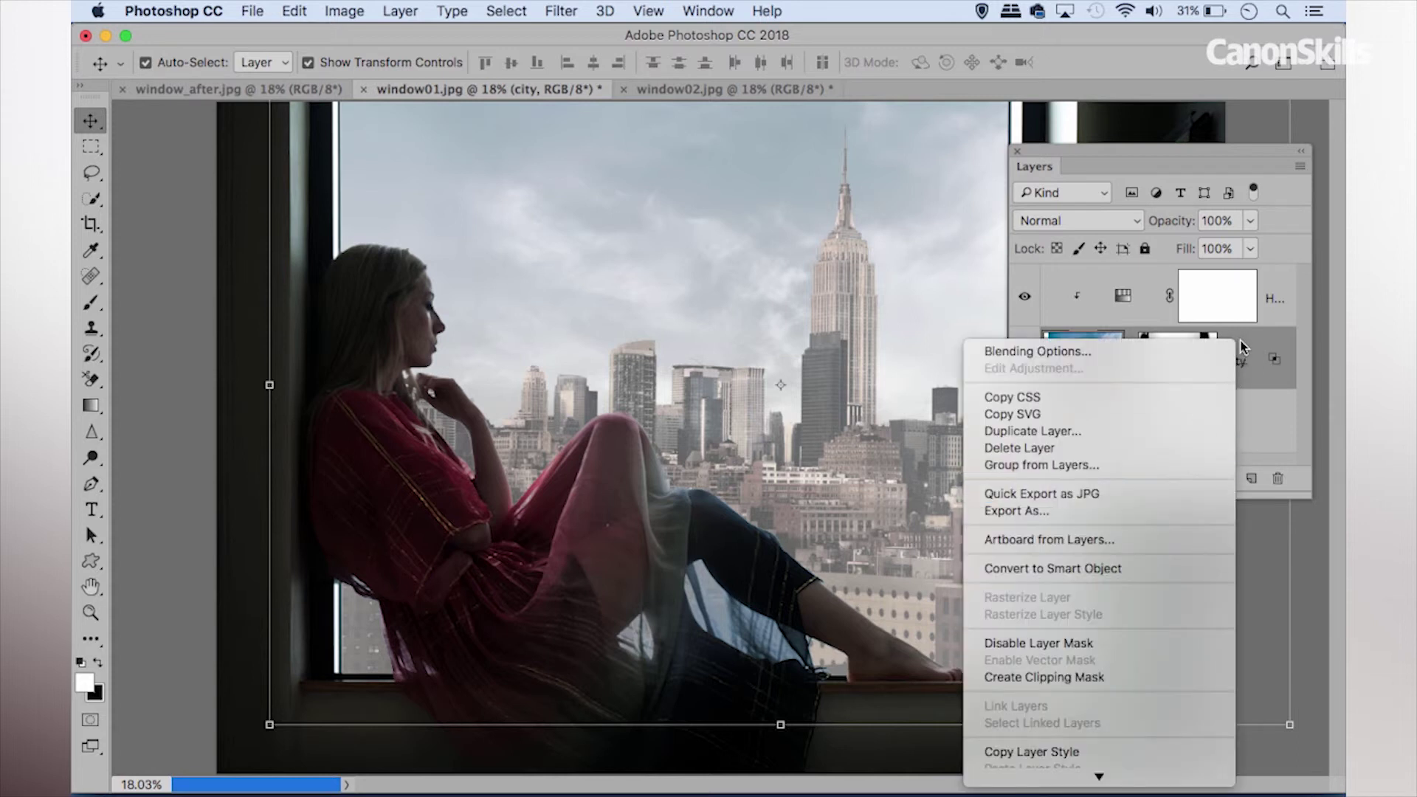
pyautogui.click(1242, 344)
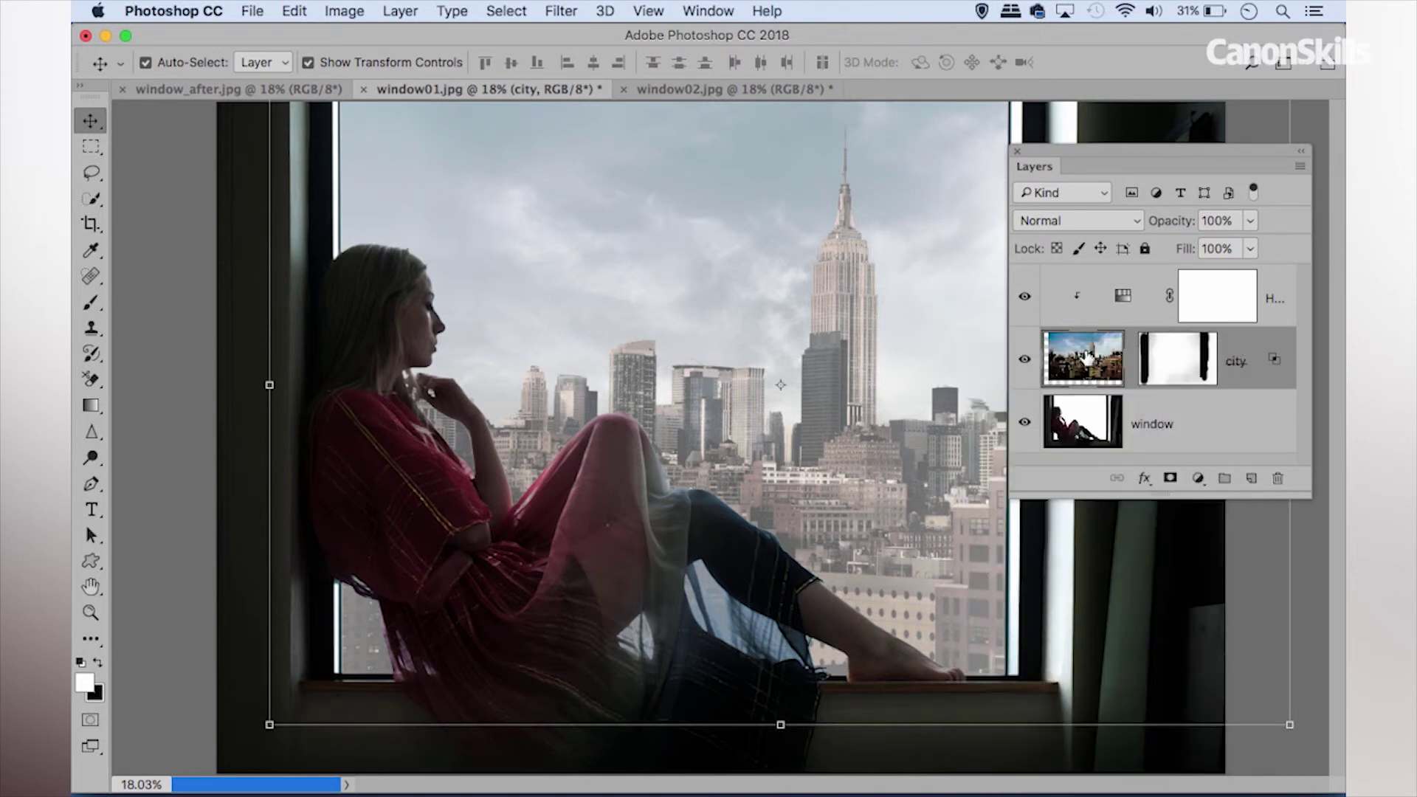
pyautogui.click(573, 9)
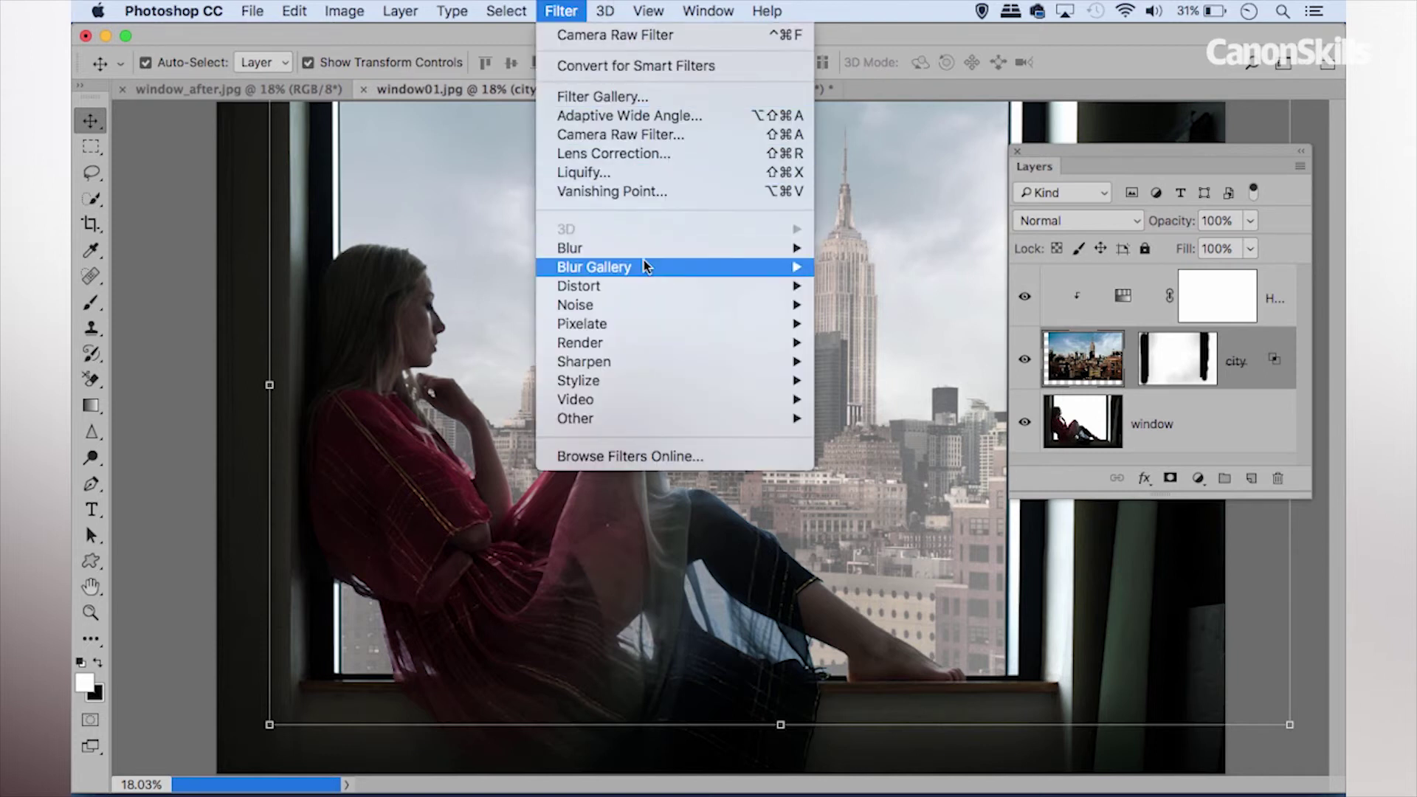
pyautogui.moveTo(760, 250)
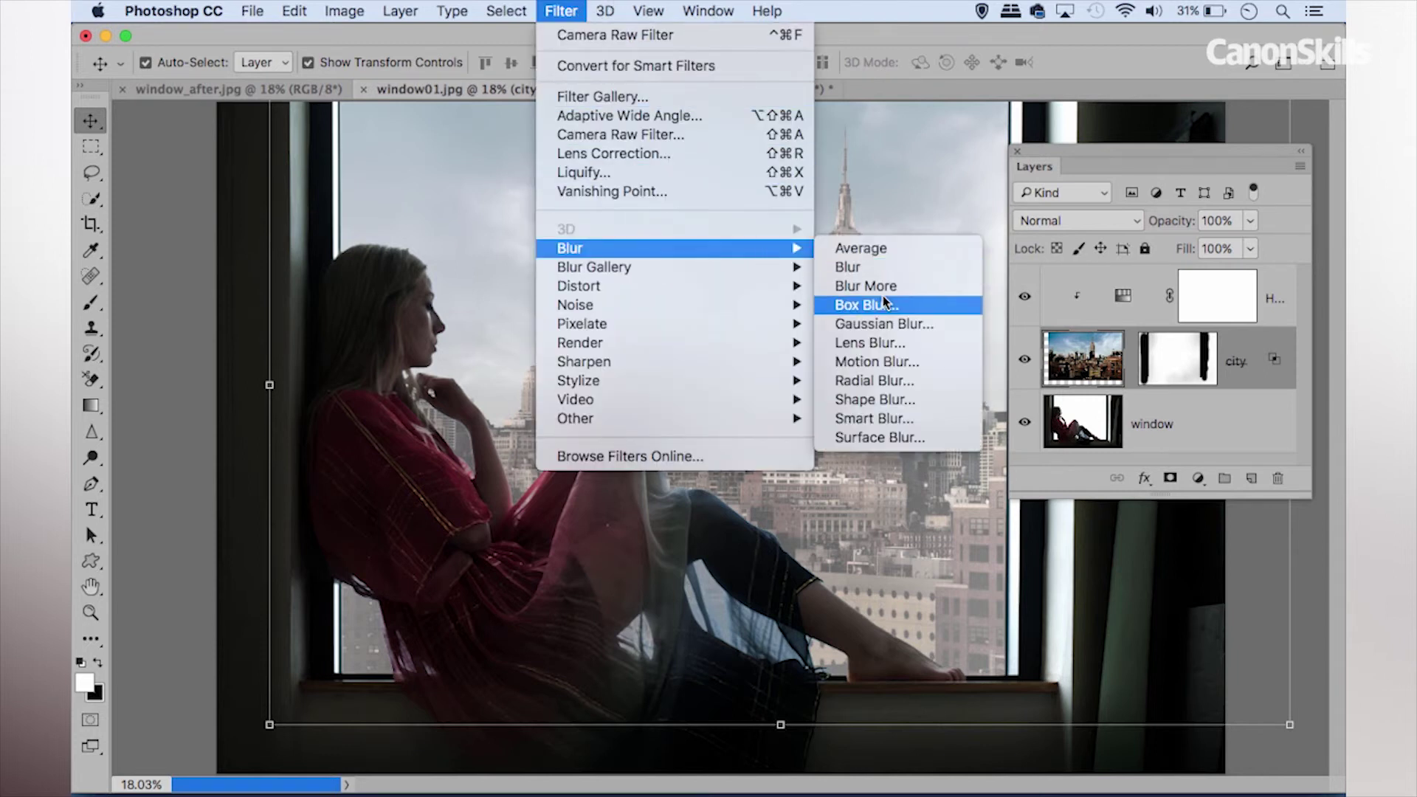
pyautogui.click(898, 326)
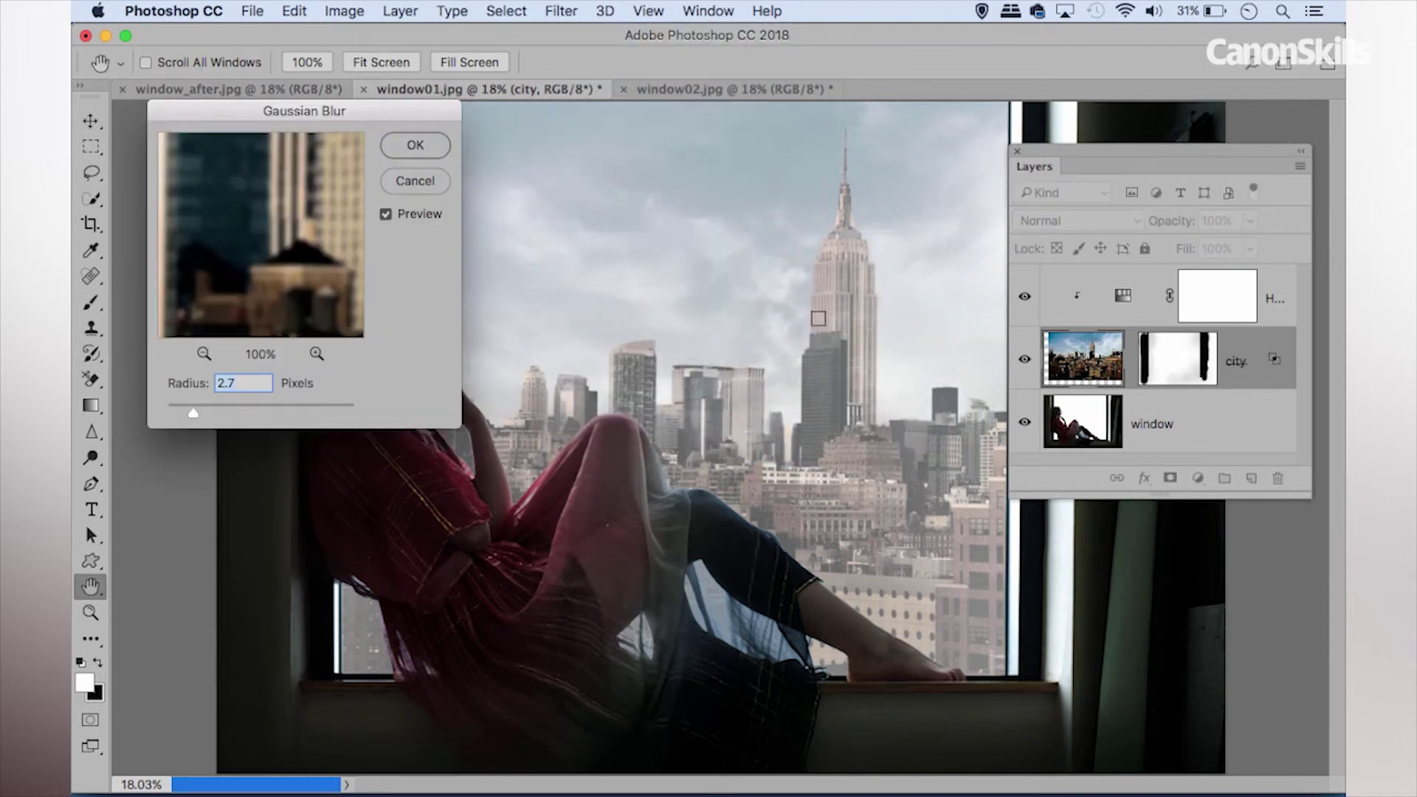
pyautogui.click(810, 321)
pyautogui.moveTo(316, 221); pyautogui.dragTo(267, 299)
pyautogui.moveTo(281, 228); pyautogui.dragTo(287, 250)
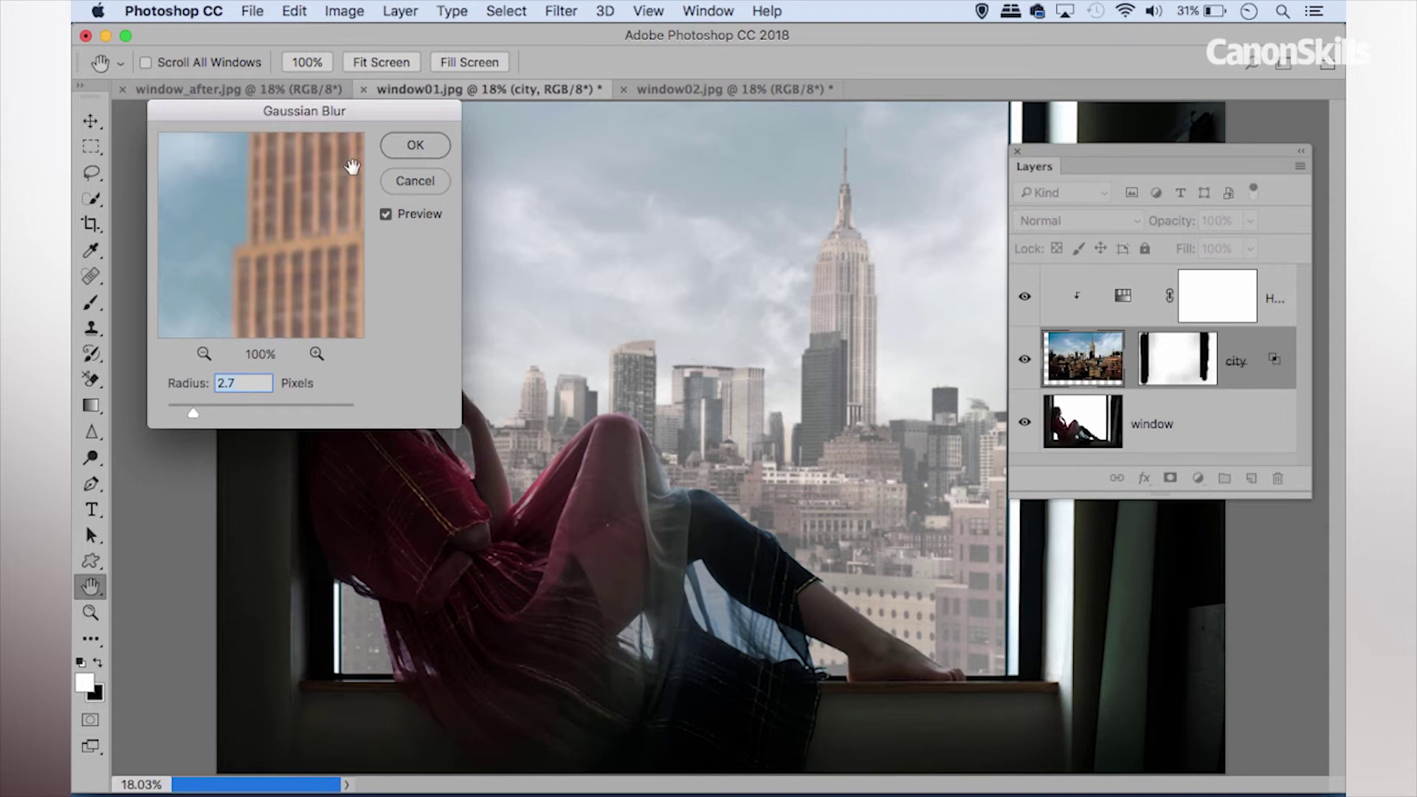
pyautogui.click(398, 147)
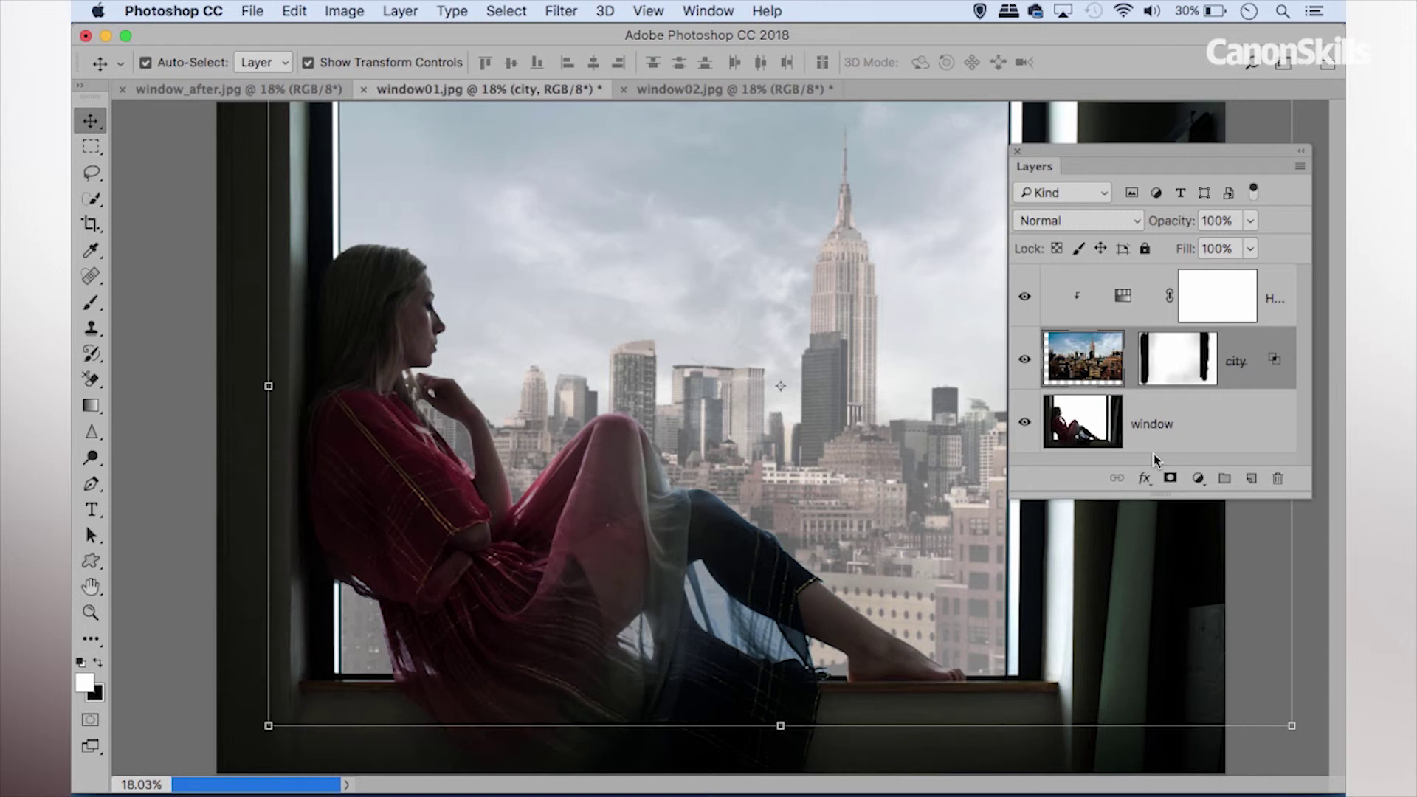
# Stamp all visible layers into a new merged layer above the Hue/Saturation adjustment, and enlarge the layer list to show every layer.
pyautogui.click(1263, 298)
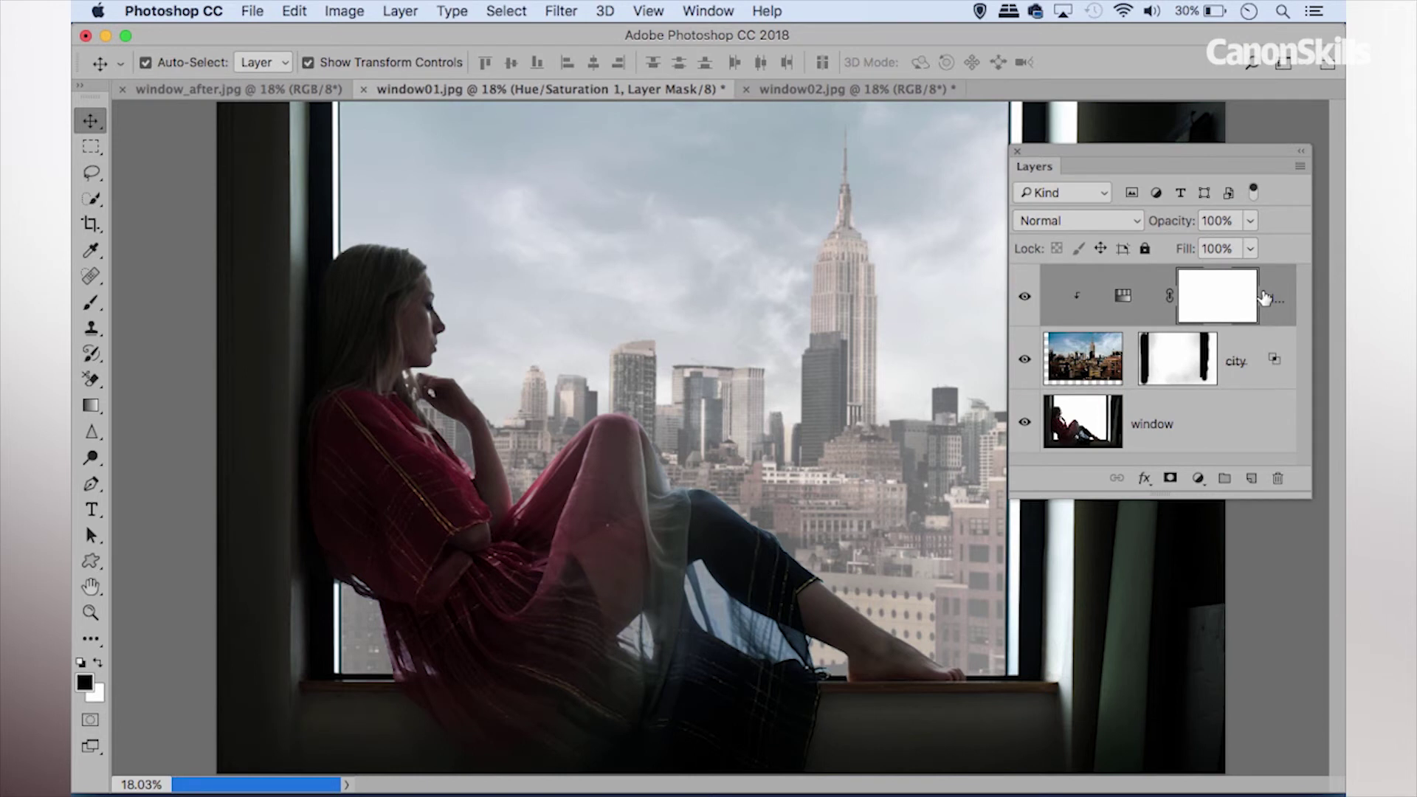
pyautogui.press('super+alt+shift+e')
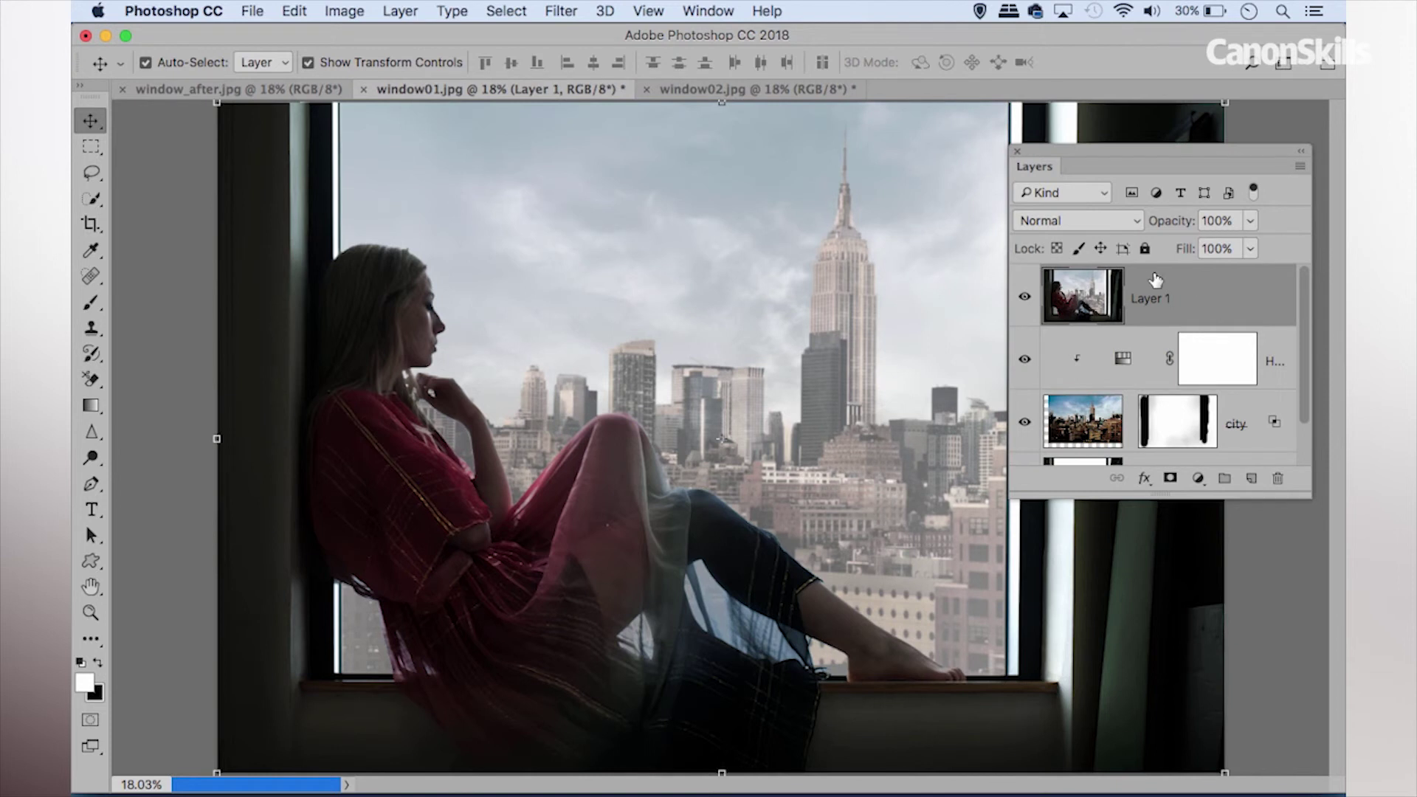
pyautogui.moveTo(1309, 496); pyautogui.dragTo(1313, 587)
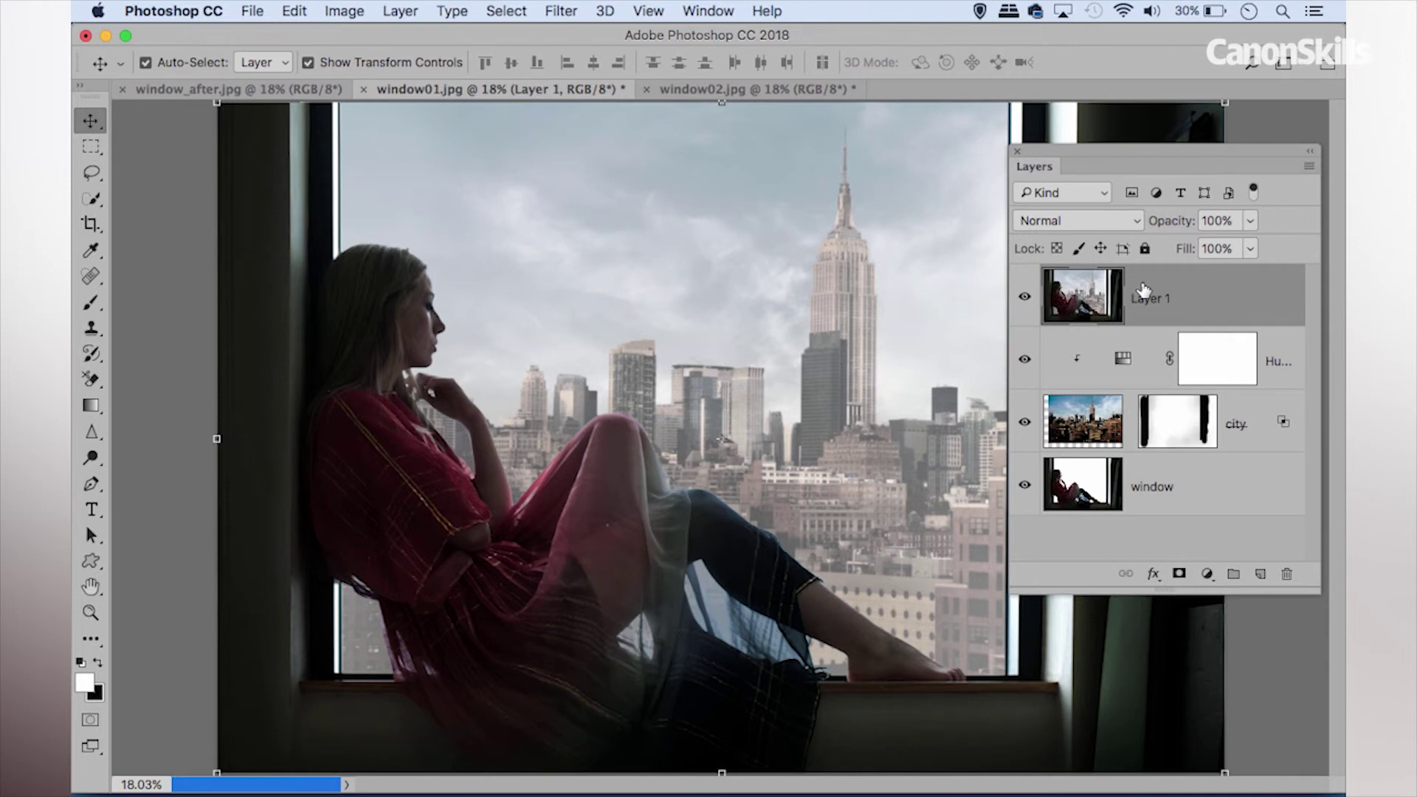
# Open the Camera Raw Filter on the merged layer and set Exposure to +0.25, Highlights to +29 and Shadows to -15.
pyautogui.click(559, 12)
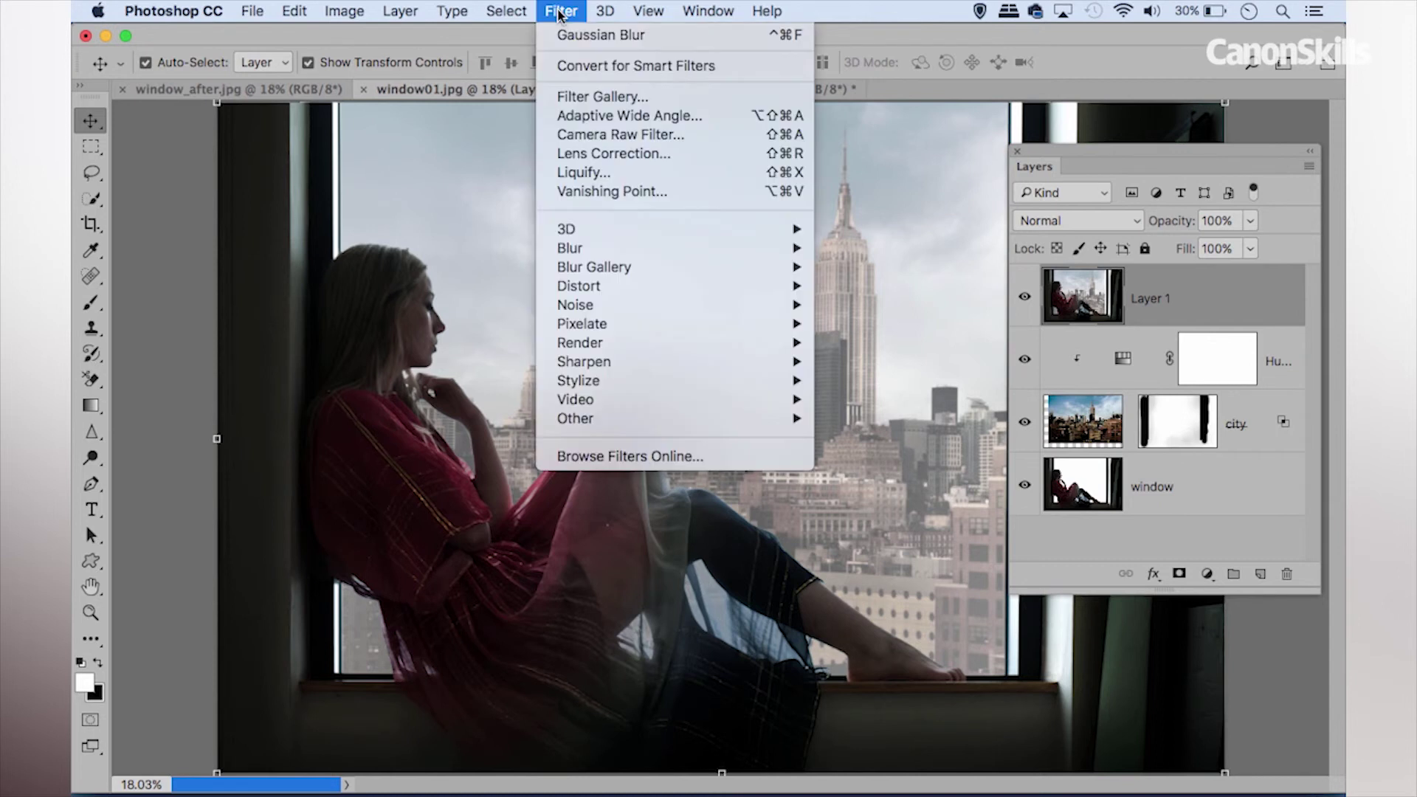
pyautogui.click(635, 134)
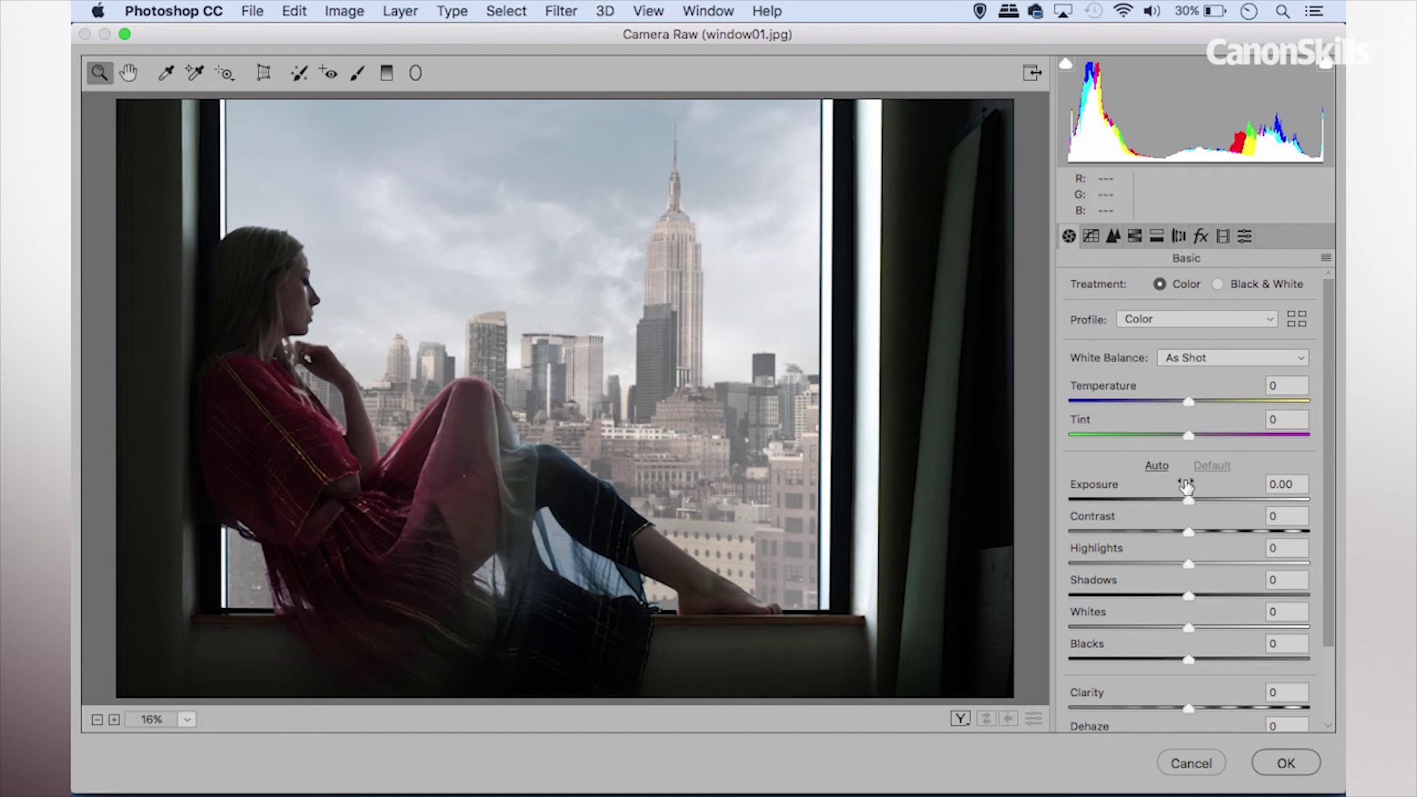
pyautogui.moveTo(1185, 499); pyautogui.dragTo(1193, 498)
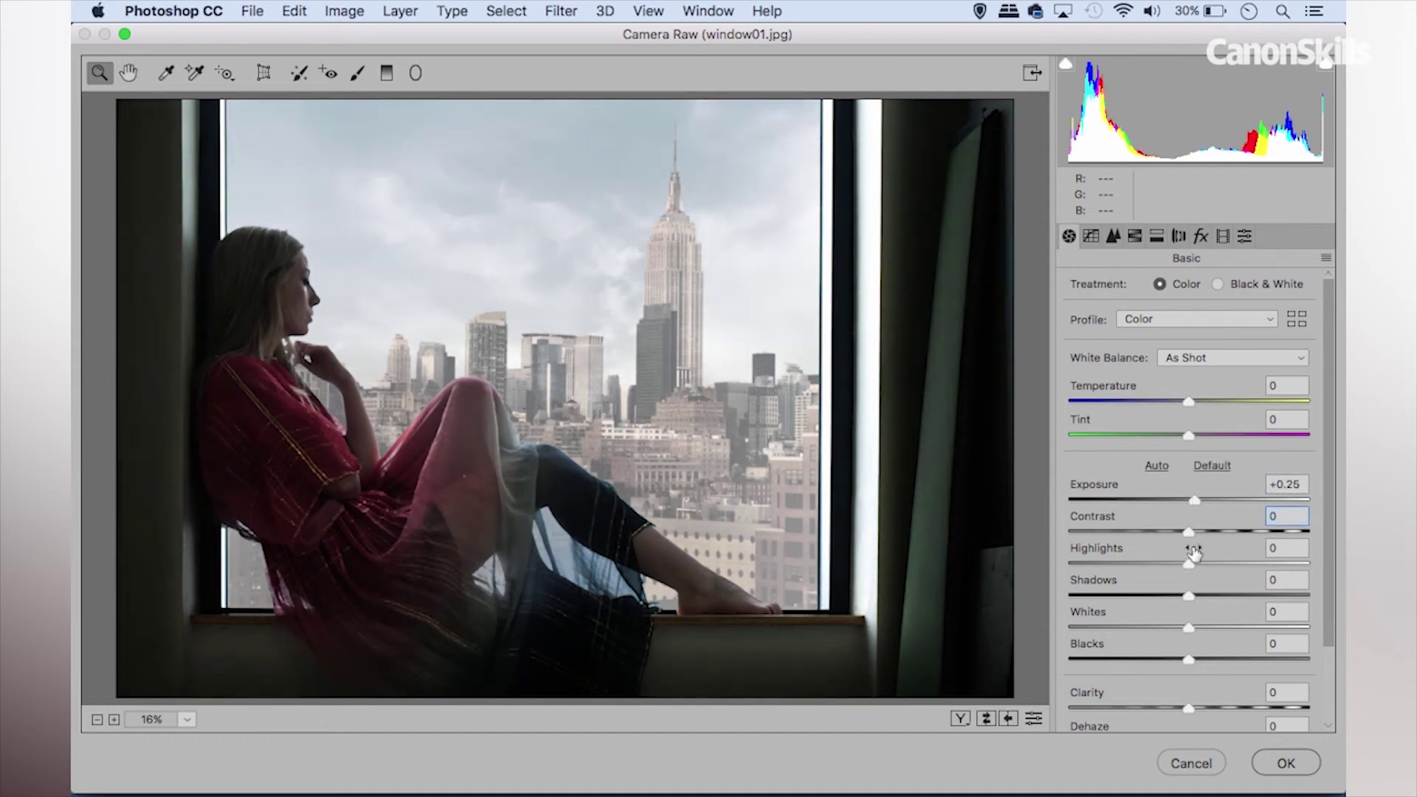
pyautogui.moveTo(1184, 561); pyautogui.dragTo(1167, 596)
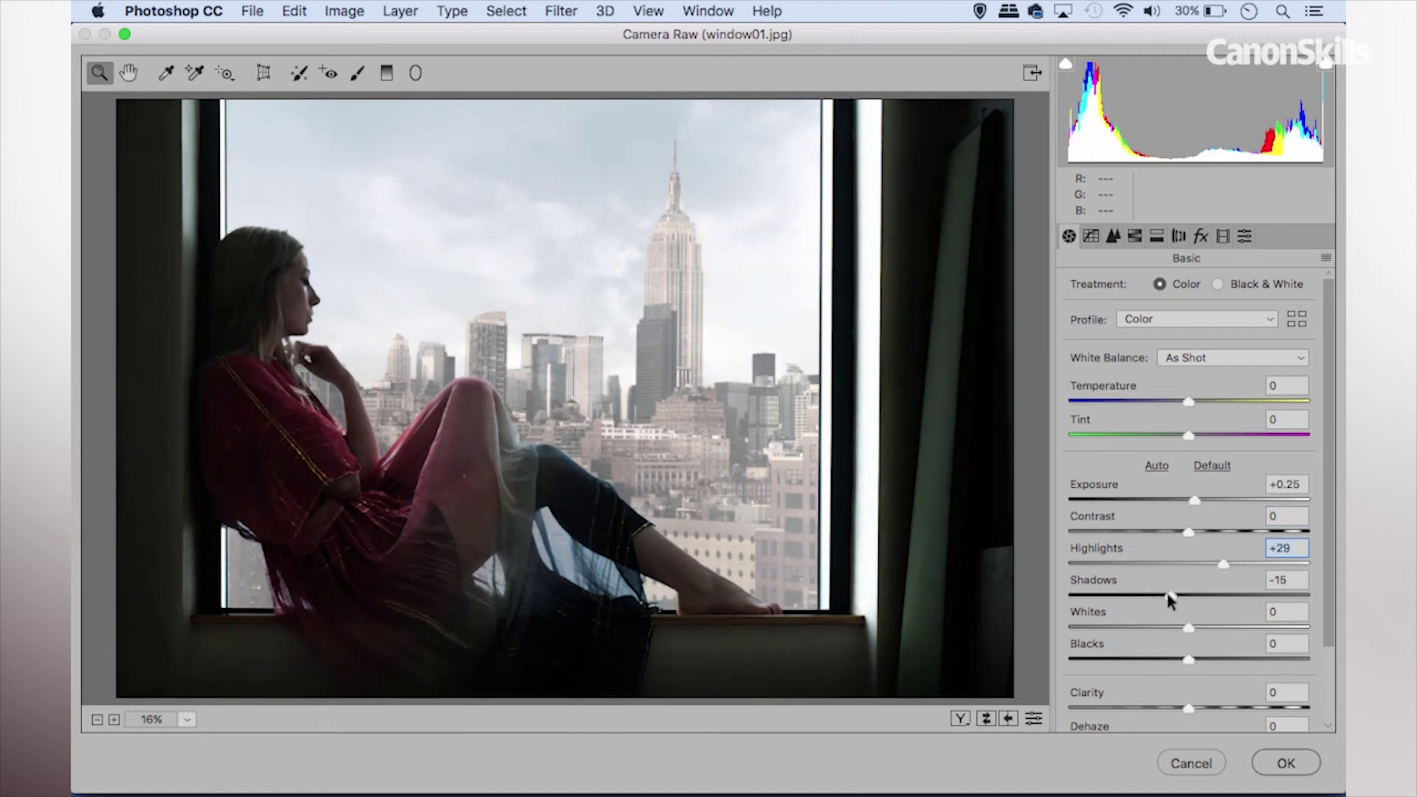
# Set Clarity to -13 and Dehaze to -7 in Camera Raw, adjusting Vibrance and lowering Saturation slightly.
pyautogui.scroll(-3, 1173, 635)
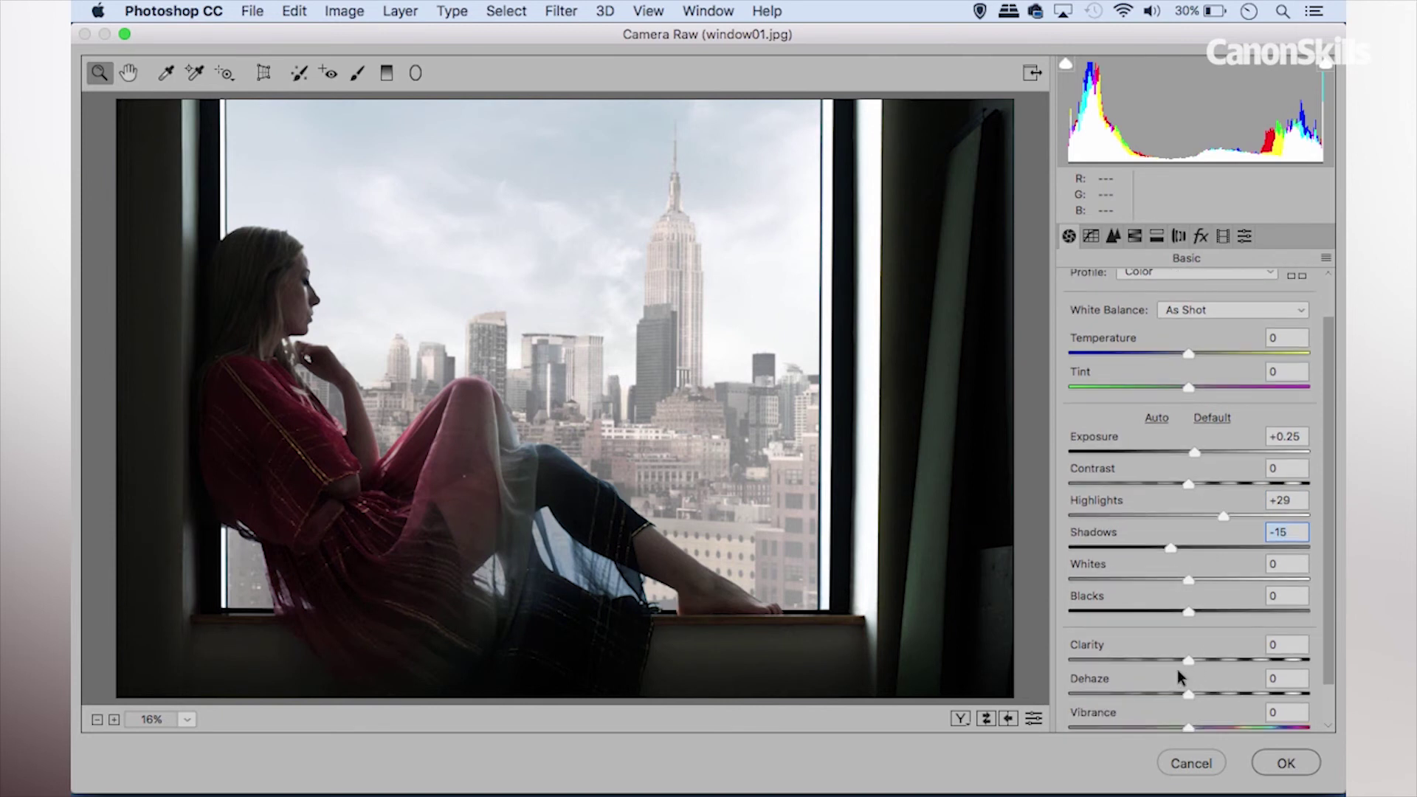
pyautogui.moveTo(1192, 657)
pyautogui.mouseDown()
pyautogui.moveTo(1170, 663)
pyautogui.moveTo(1181, 649)
pyautogui.mouseUp()
pyautogui.scroll(-3, 1184, 583)
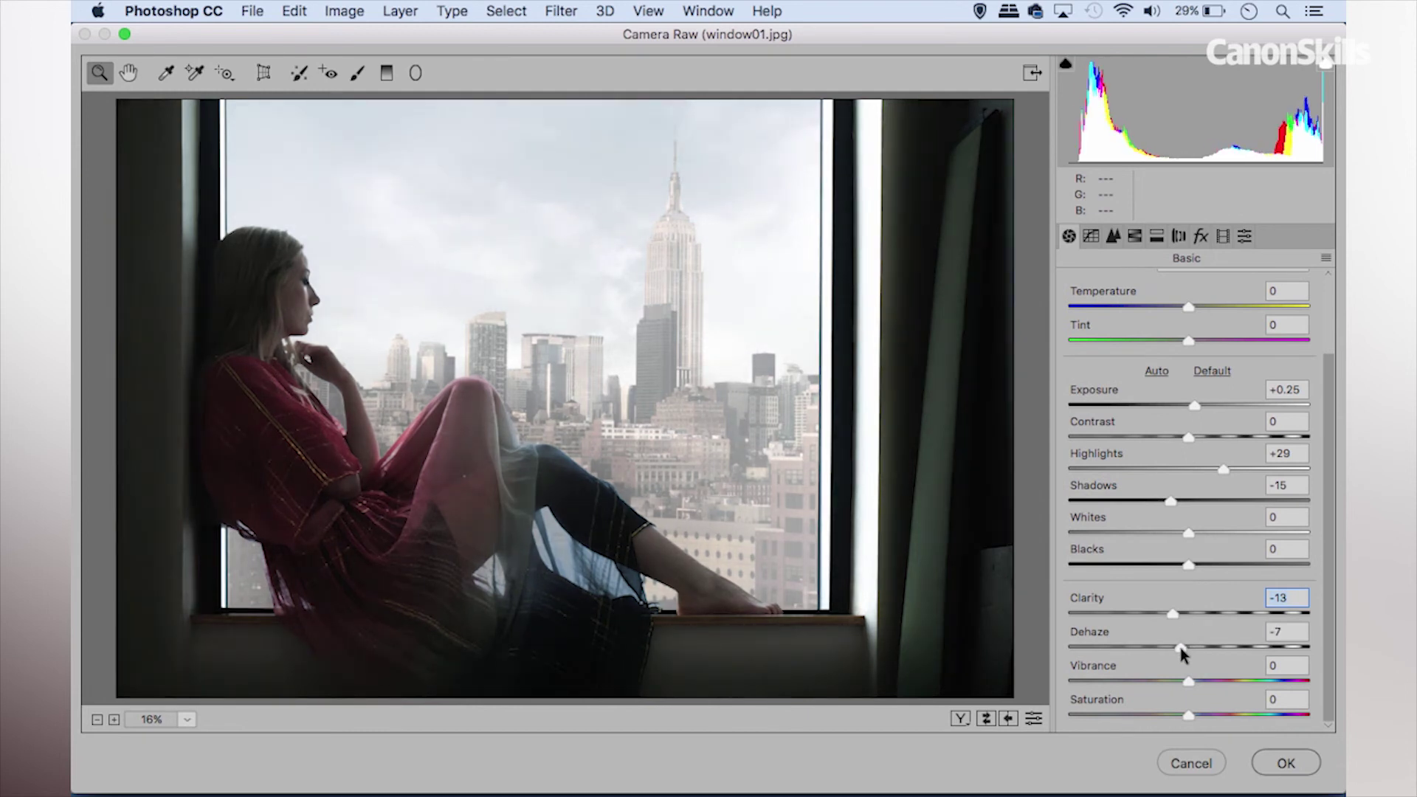
pyautogui.click(1180, 648)
pyautogui.moveTo(1188, 683); pyautogui.dragTo(1166, 711)
# Cool the white balance to a Temperature of -10 and apply the Camera Raw adjustments to the merged layer.
pyautogui.scroll(3, 1166, 690)
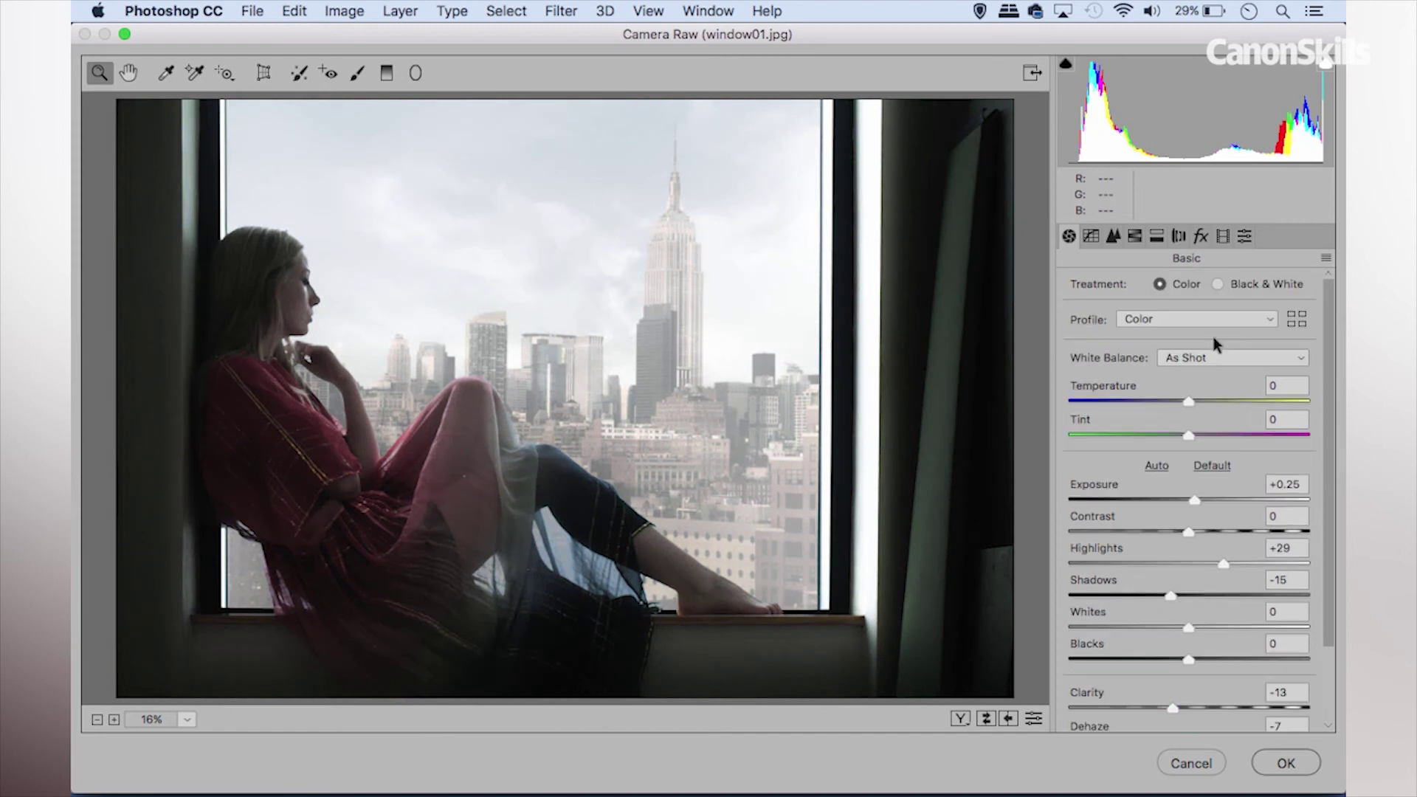
pyautogui.moveTo(1186, 401); pyautogui.dragTo(1172, 401)
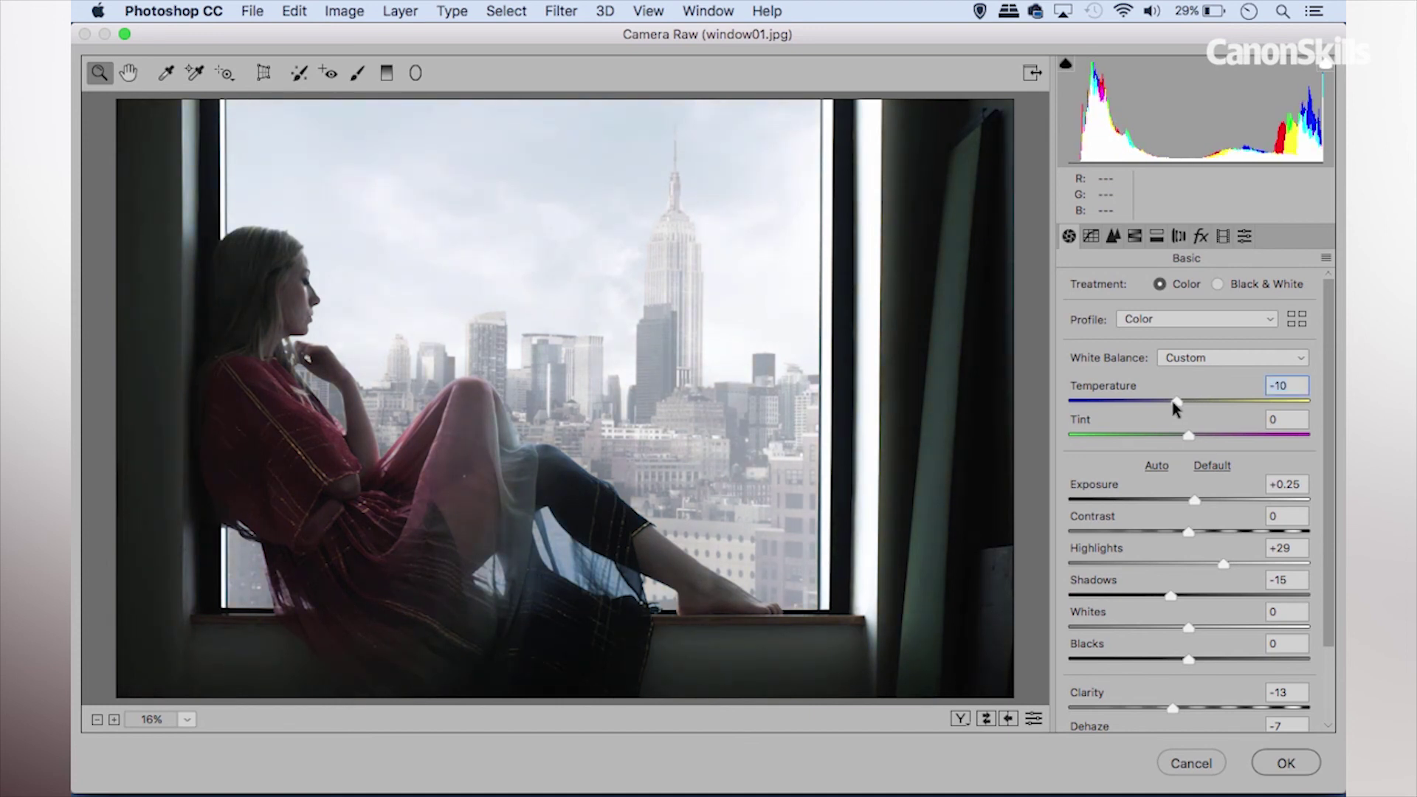
pyautogui.click(1295, 763)
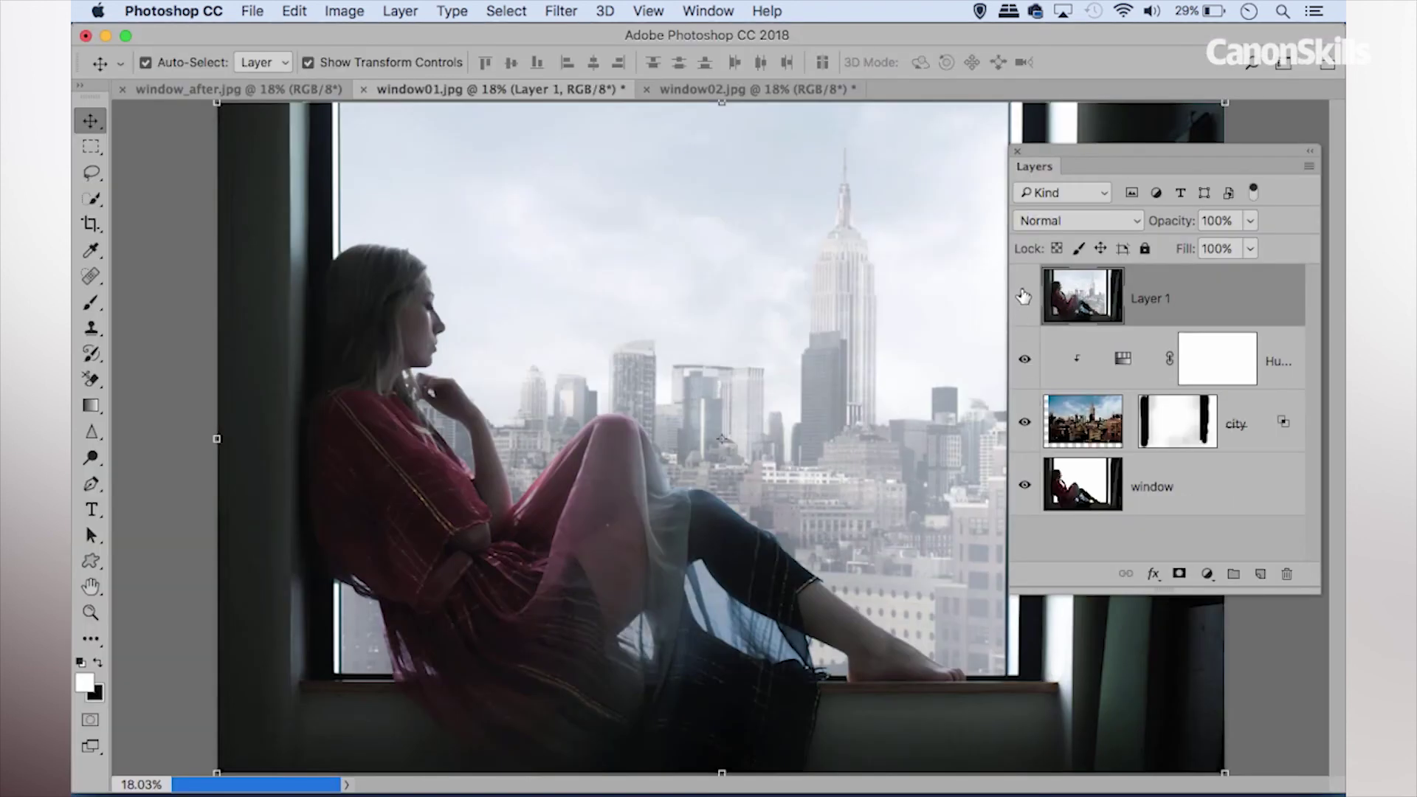
# Toggle the merged layer's visibility off and on to compare the Camera Raw effect, and deselect all layers.
pyautogui.click(1024, 297)
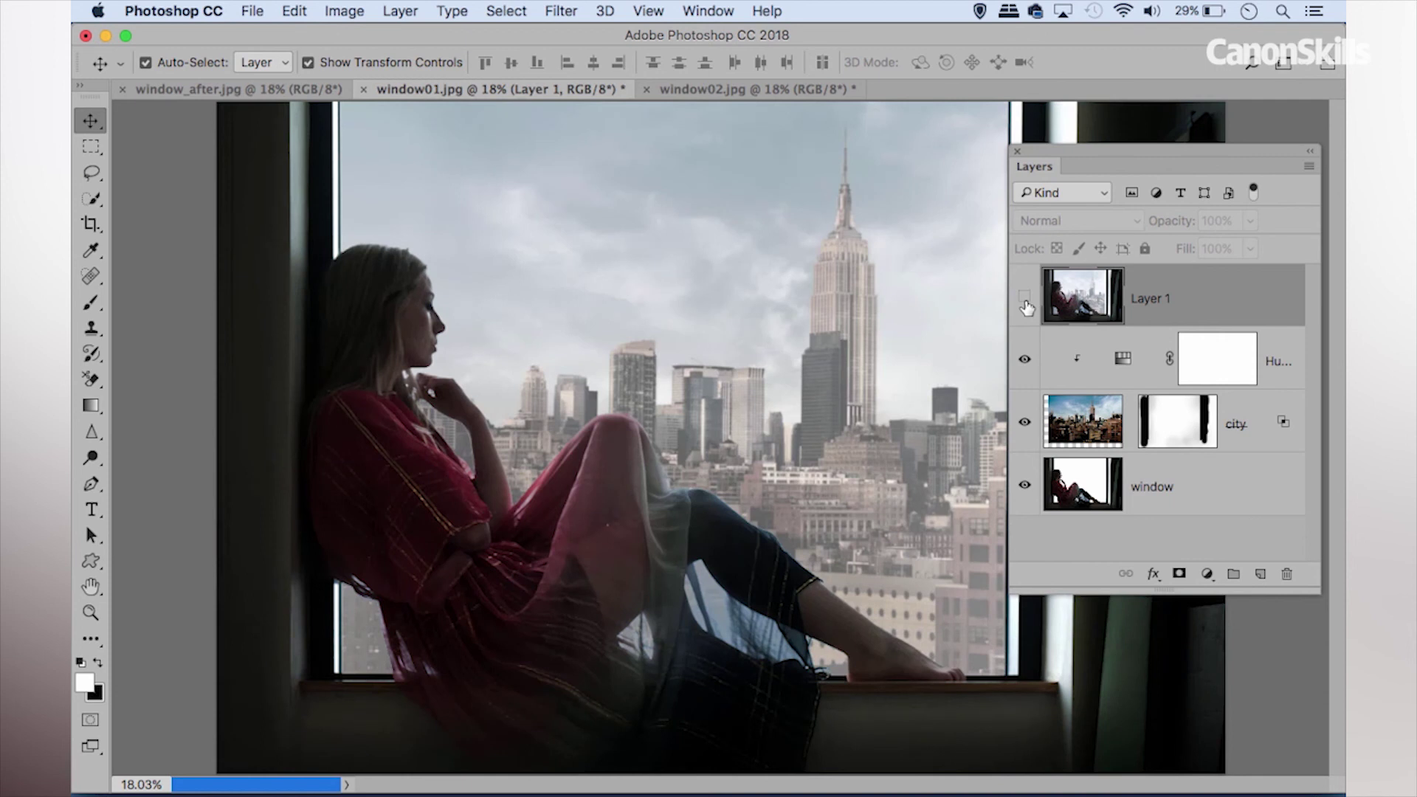
pyautogui.click(1025, 298)
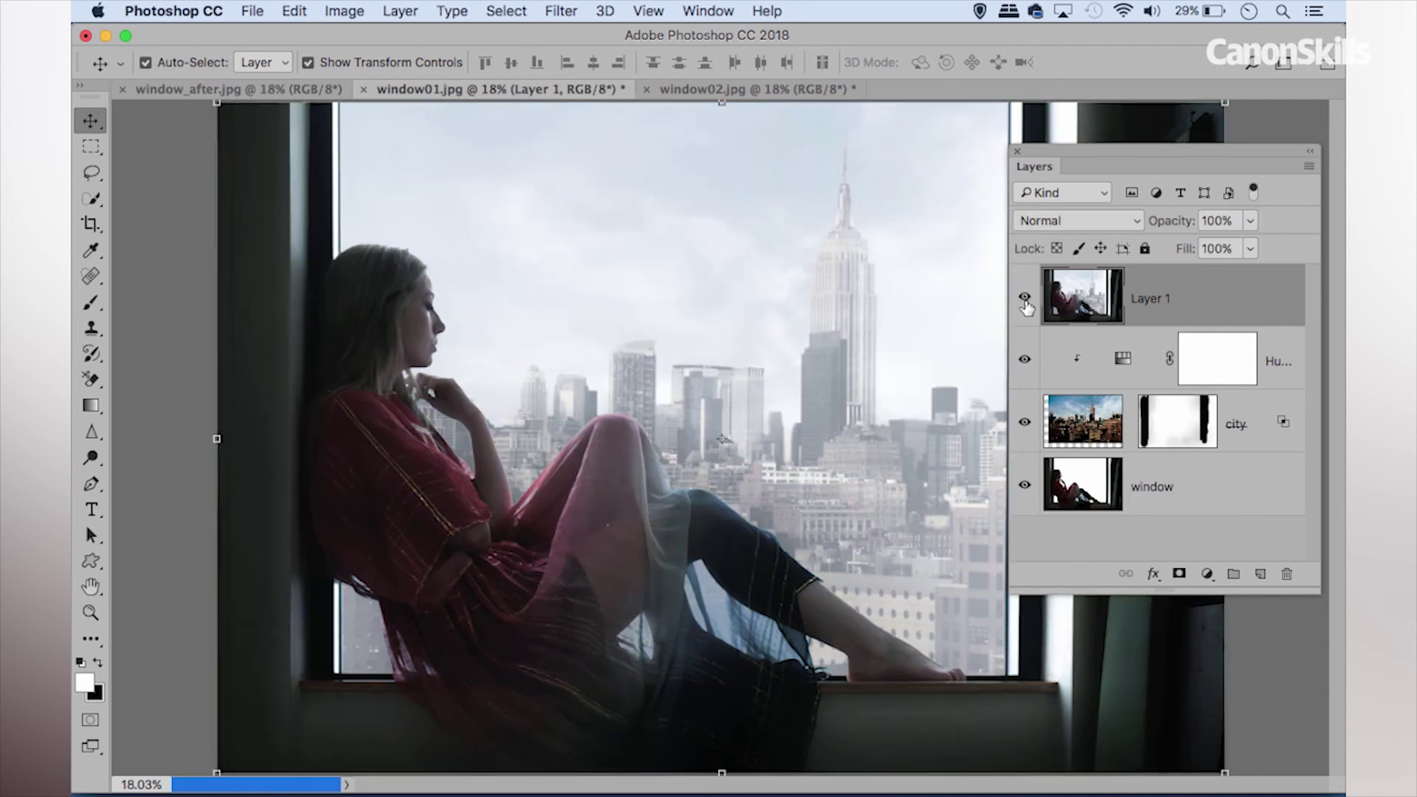
pyautogui.click(1279, 112)
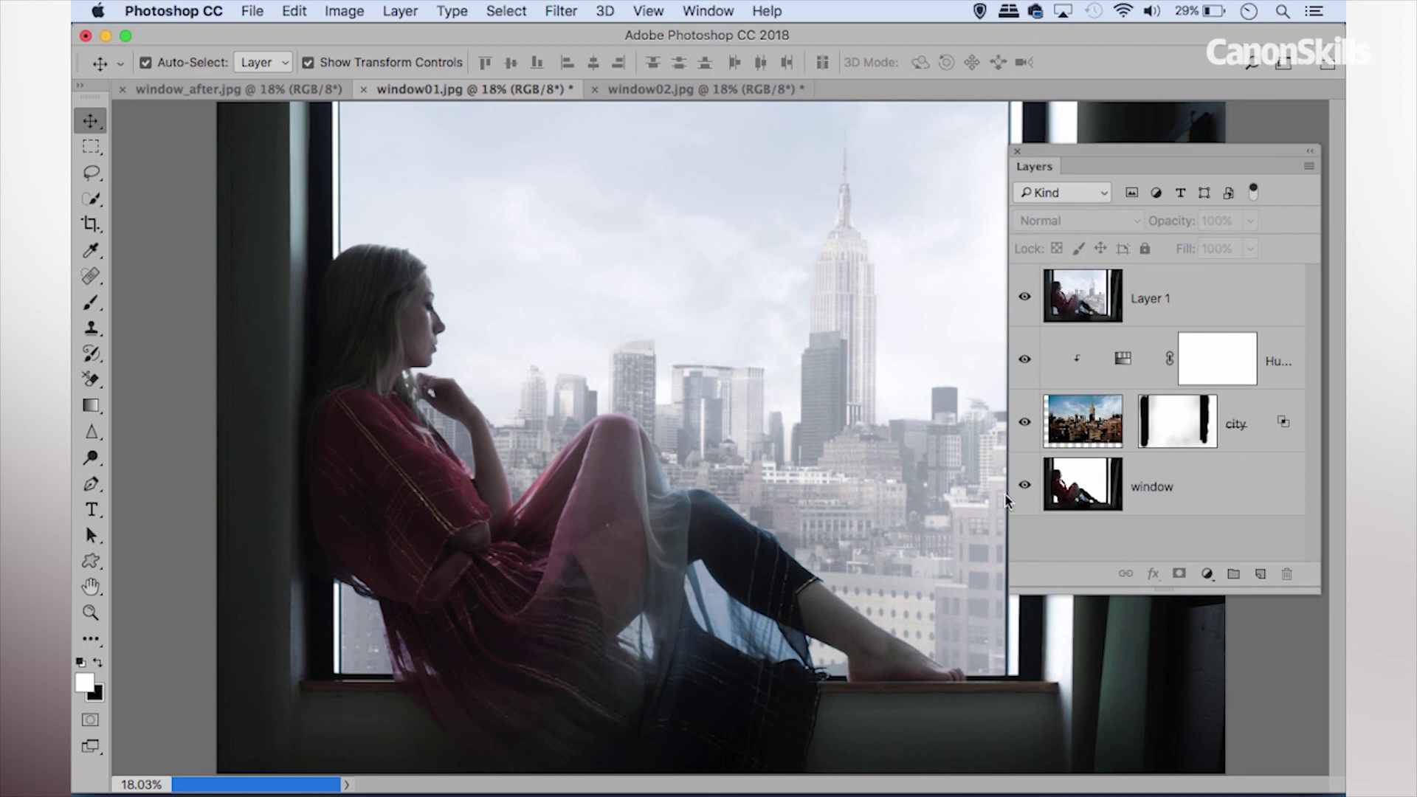
# Show only the window layer, turn the city, Hue/Saturation and merged layers back on one by one, and hide the layer list.
pyautogui.keyDown('alt'); pyautogui.click(1025, 484); pyautogui.keyUp('alt')
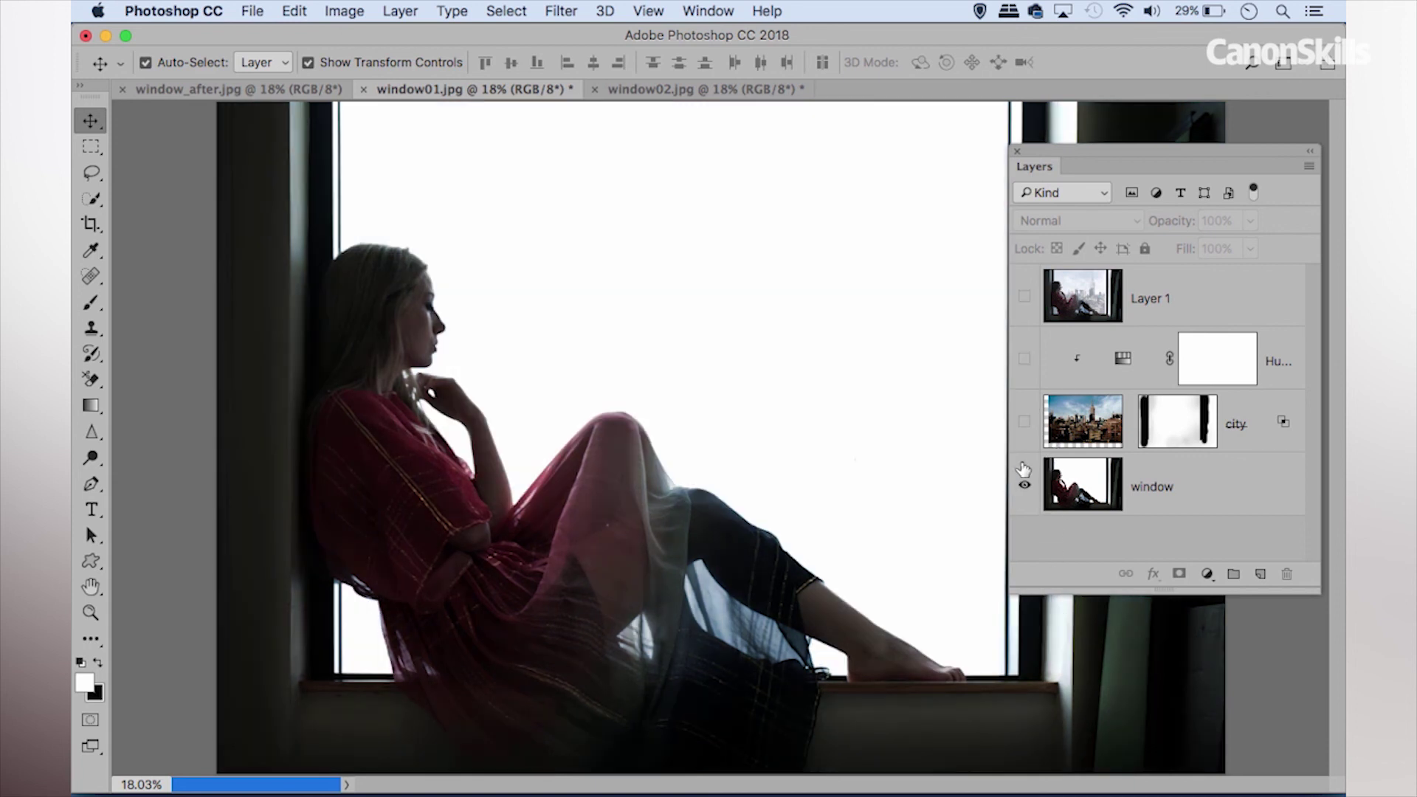
pyautogui.click(1025, 422)
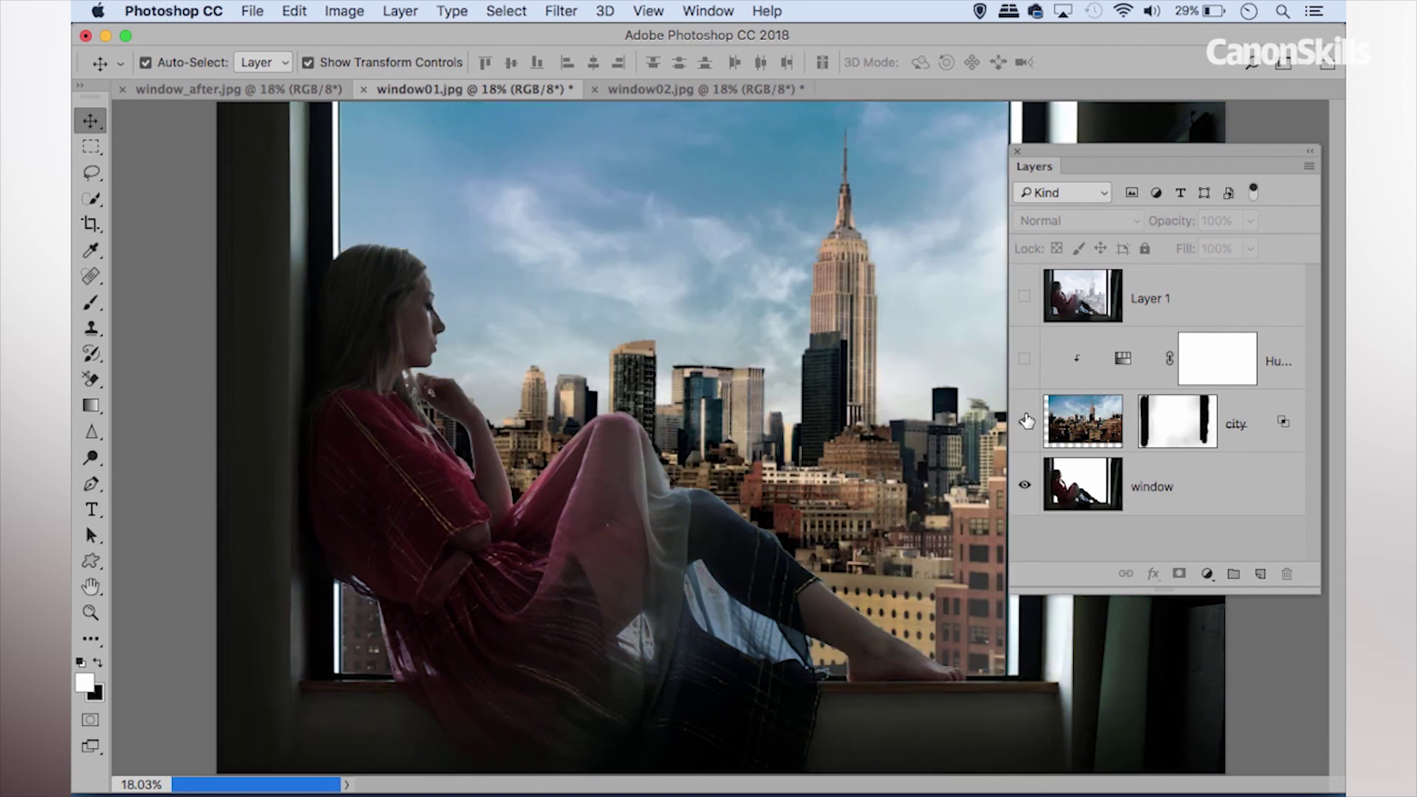
pyautogui.click(1024, 362)
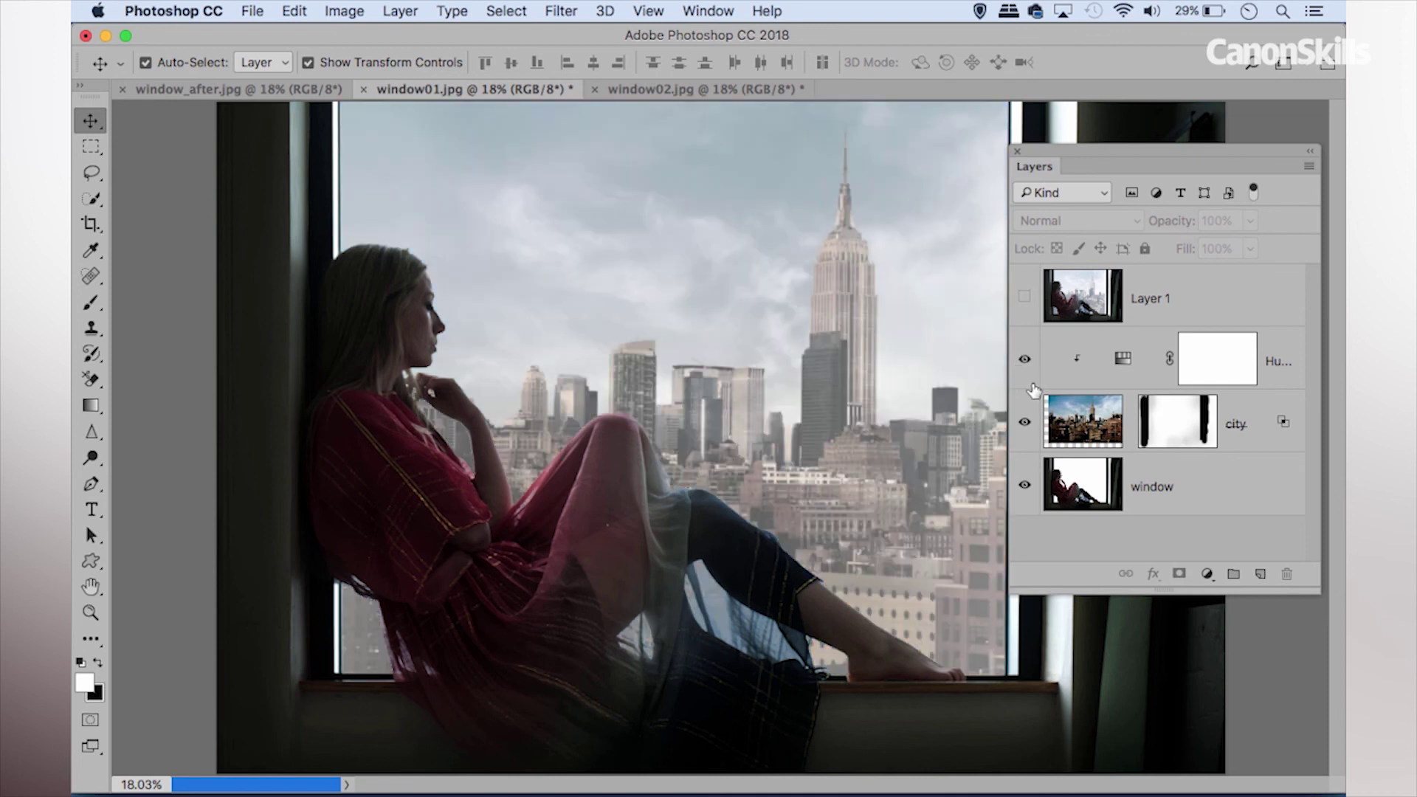
pyautogui.click(1024, 297)
pyautogui.click(1014, 152)
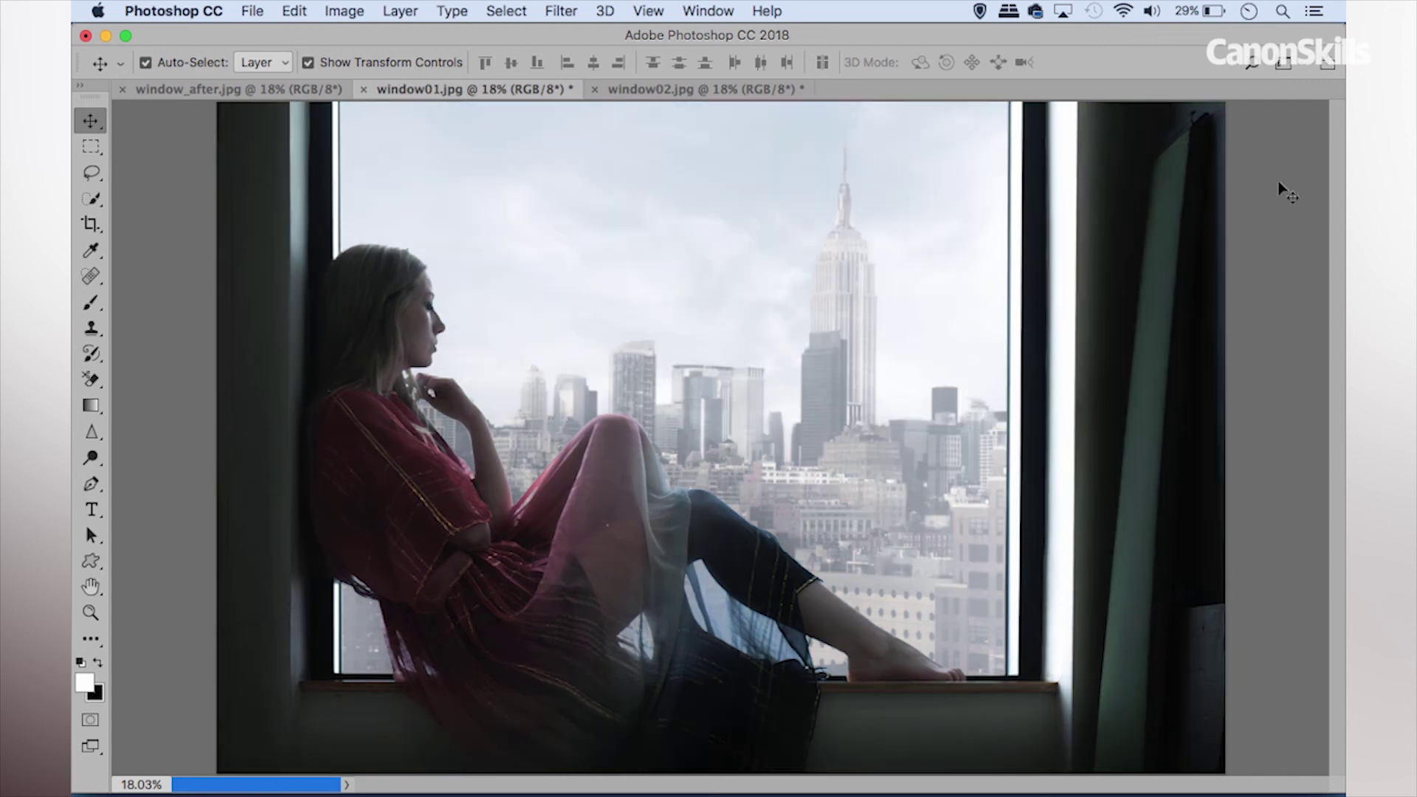